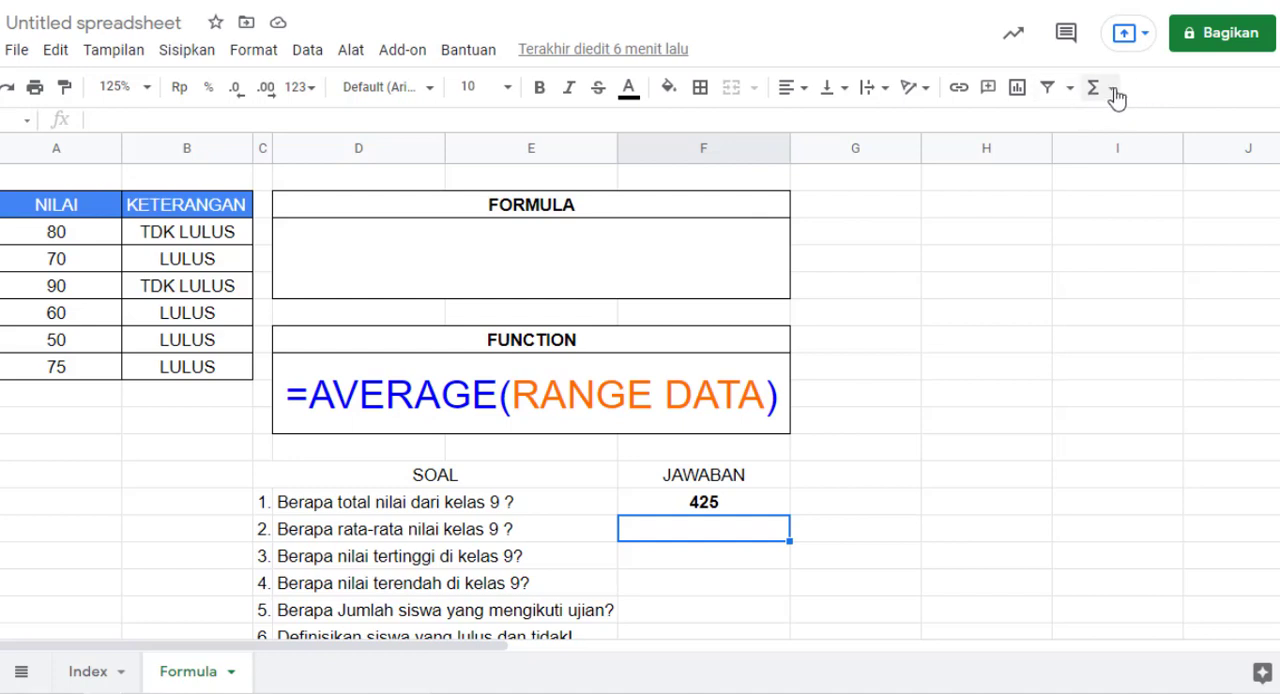
Step: Answer question 2 in the JAWABAN column with the AVERAGE function over the NILAI scores in A3:A8
{"action": "left_click", "coordinate": [1112, 92]}
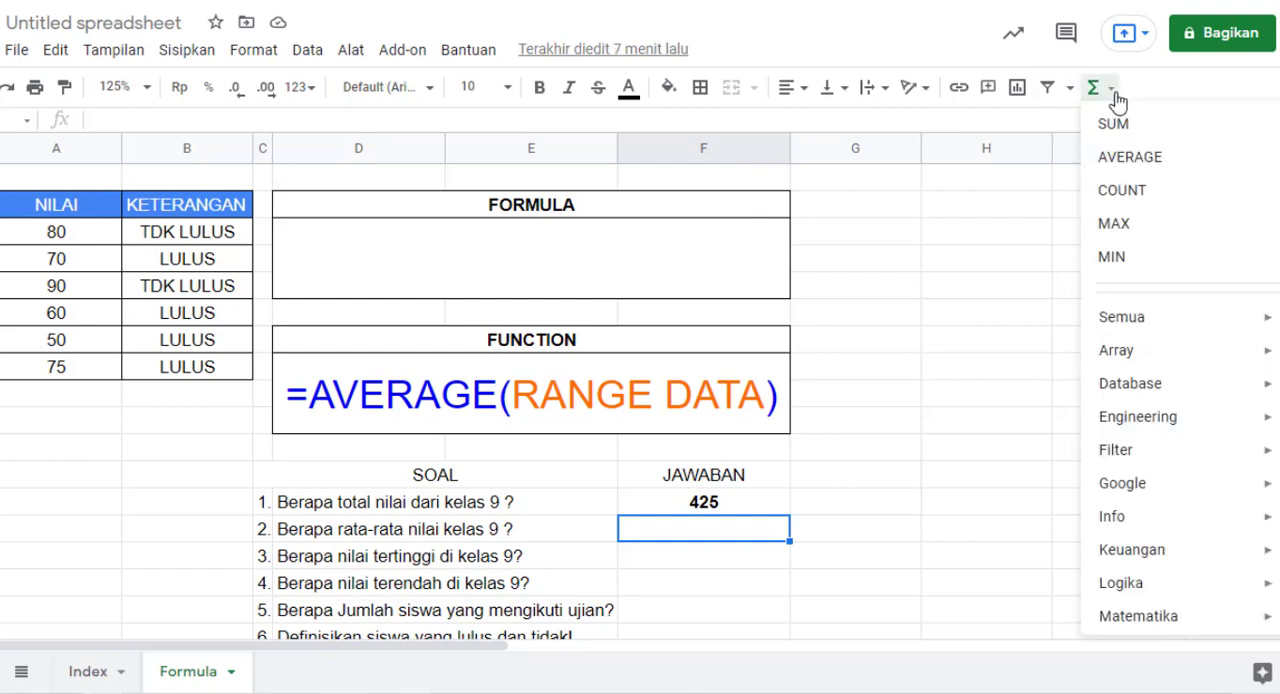
{"action": "scroll", "coordinate": [1191, 440], "scroll_direction": "down", "scroll_amount": 3}
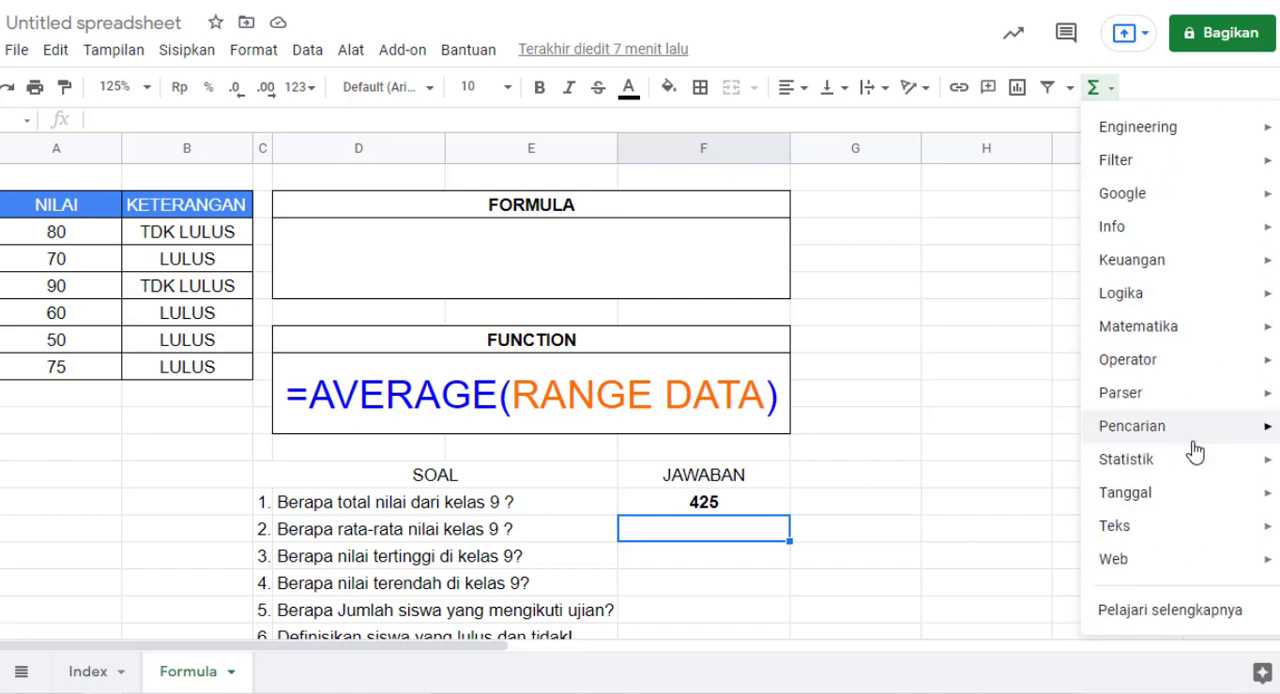
{"action": "scroll", "coordinate": [1103, 480], "scroll_direction": "up", "scroll_amount": 3}
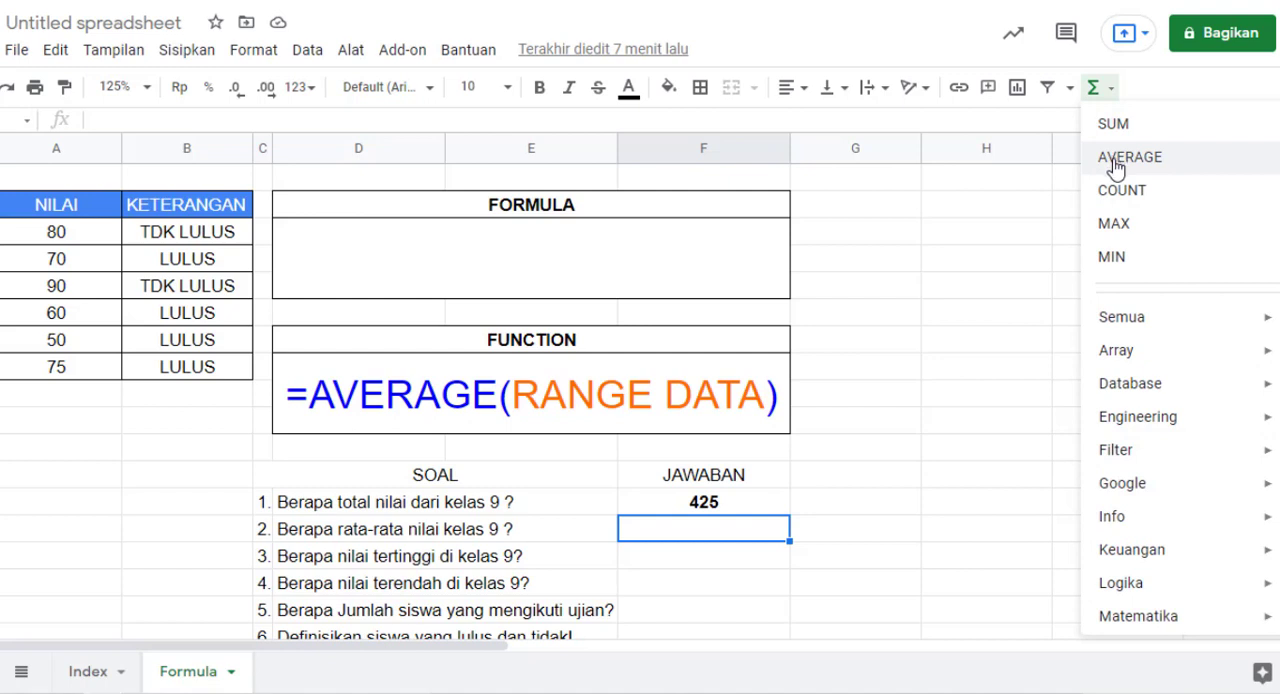
{"action": "scroll", "coordinate": [1120, 334], "scroll_direction": "down", "scroll_amount": 3}
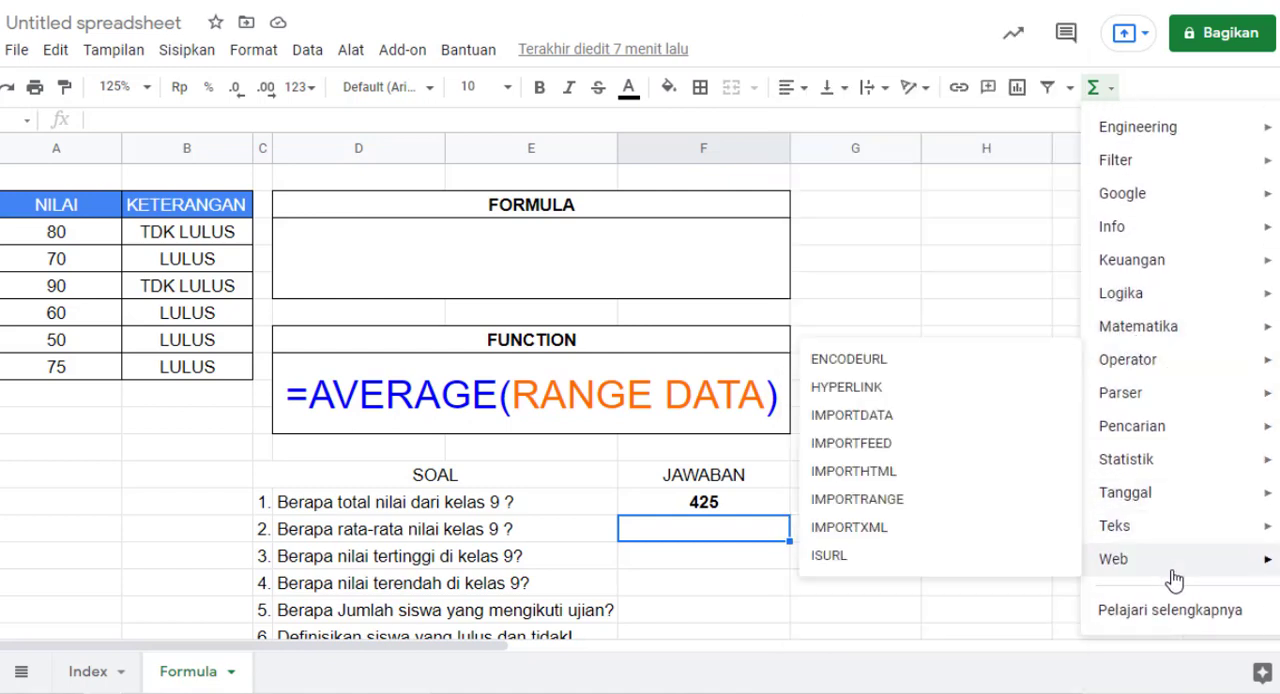
{"action": "scroll", "coordinate": [1183, 550], "scroll_direction": "up", "scroll_amount": 3}
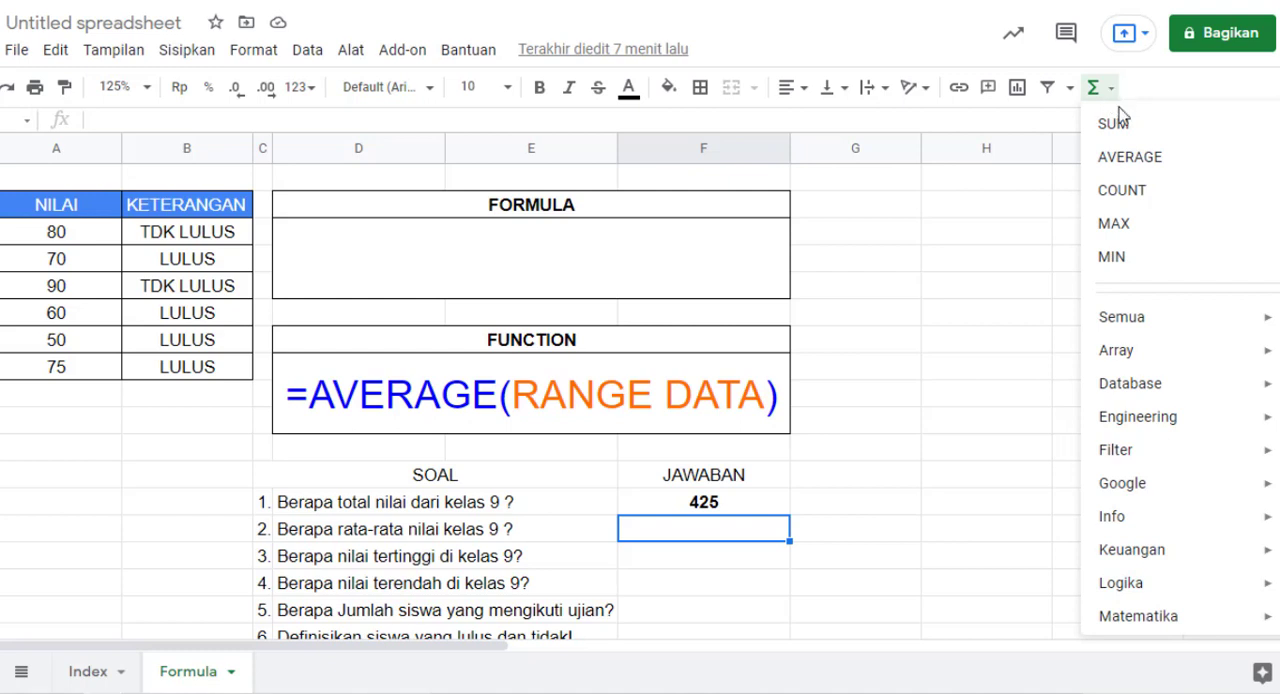
{"action": "left_click", "coordinate": [1131, 157]}
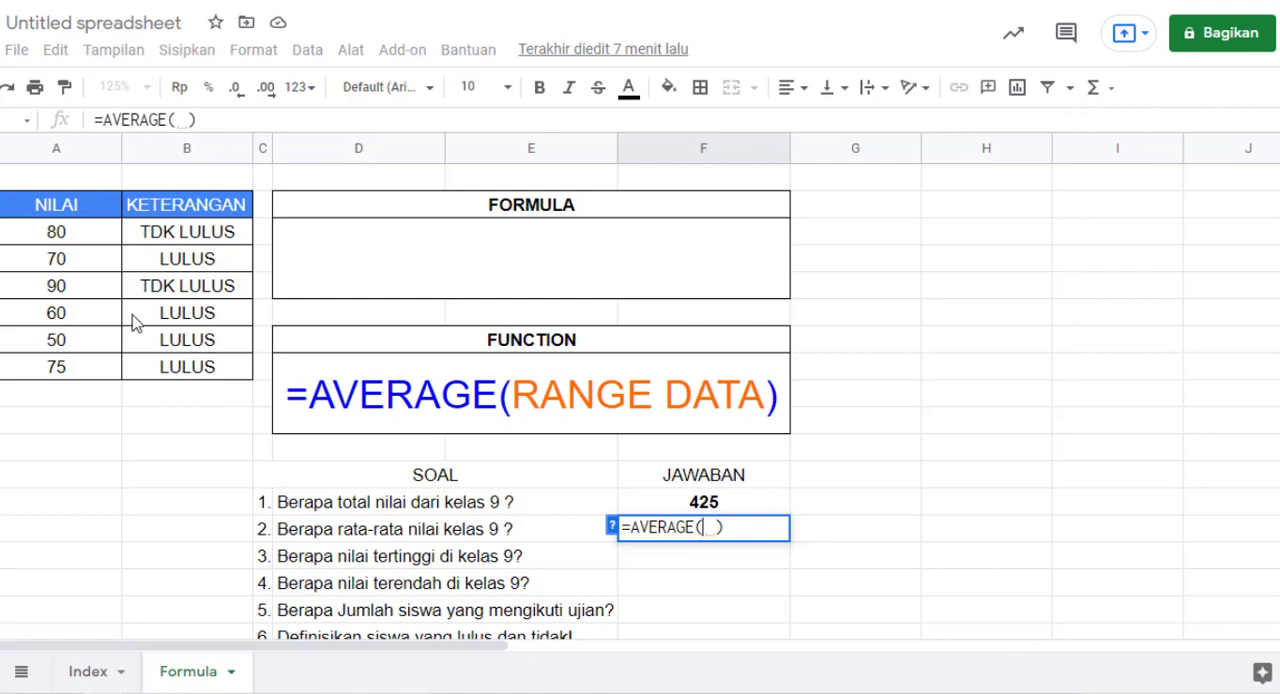
{"action": "left_click_drag", "start_coordinate": [70, 240], "coordinate": [80, 375]}
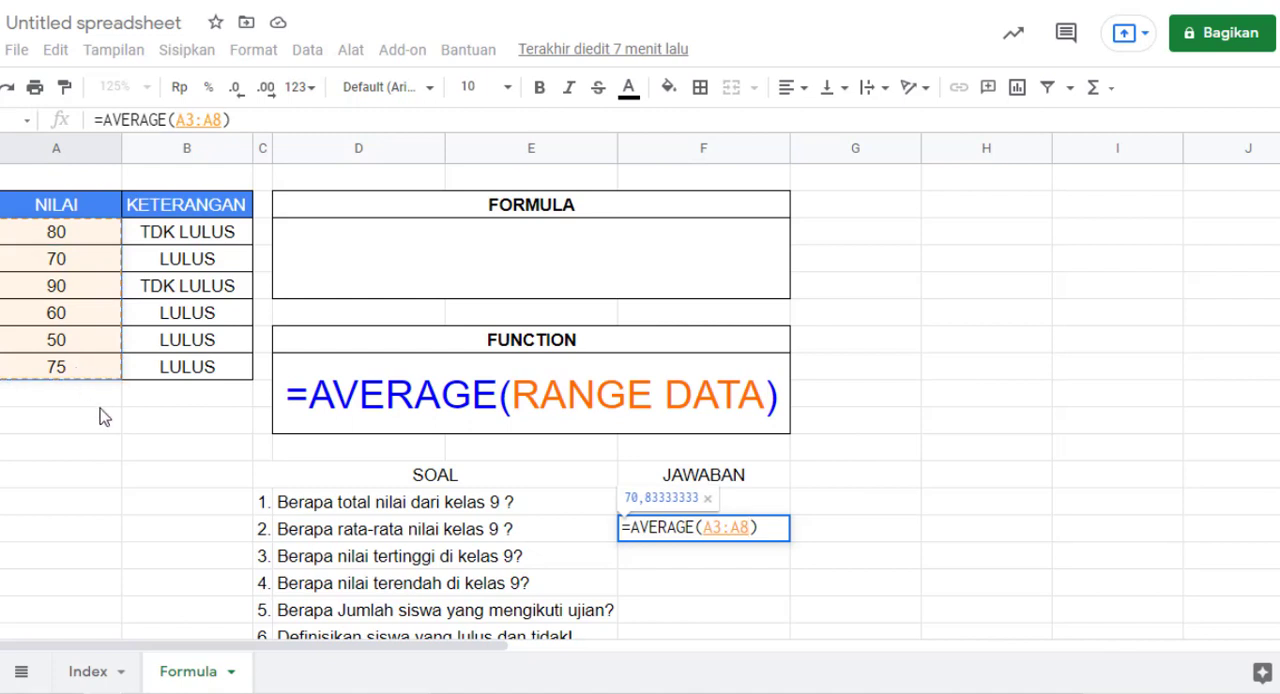
{"action": "key", "text": "Return"}
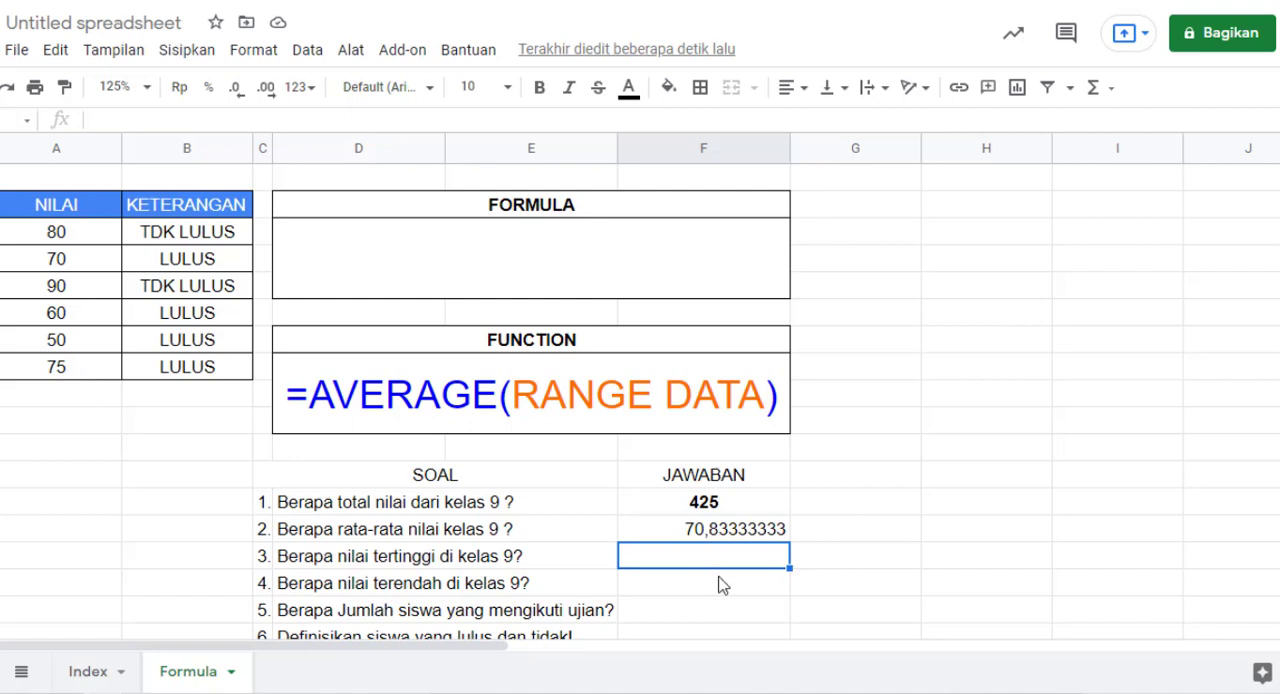
Step: Format the average answer for question 2 with one decimal place, centred and bold
{"action": "left_click", "coordinate": [722, 537]}
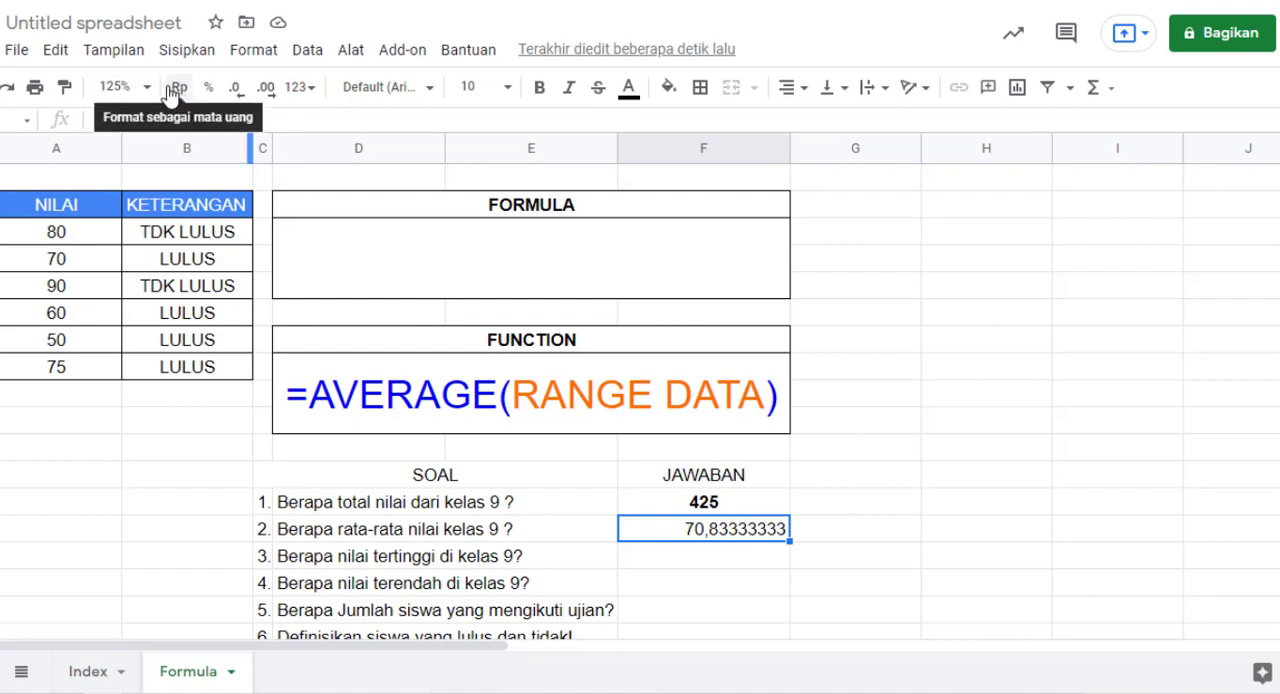
{"action": "left_click", "coordinate": [237, 91]}
{"action": "left_click", "coordinate": [236, 93]}
{"action": "left_click", "coordinate": [236, 92]}
{"action": "left_click", "coordinate": [236, 92]}
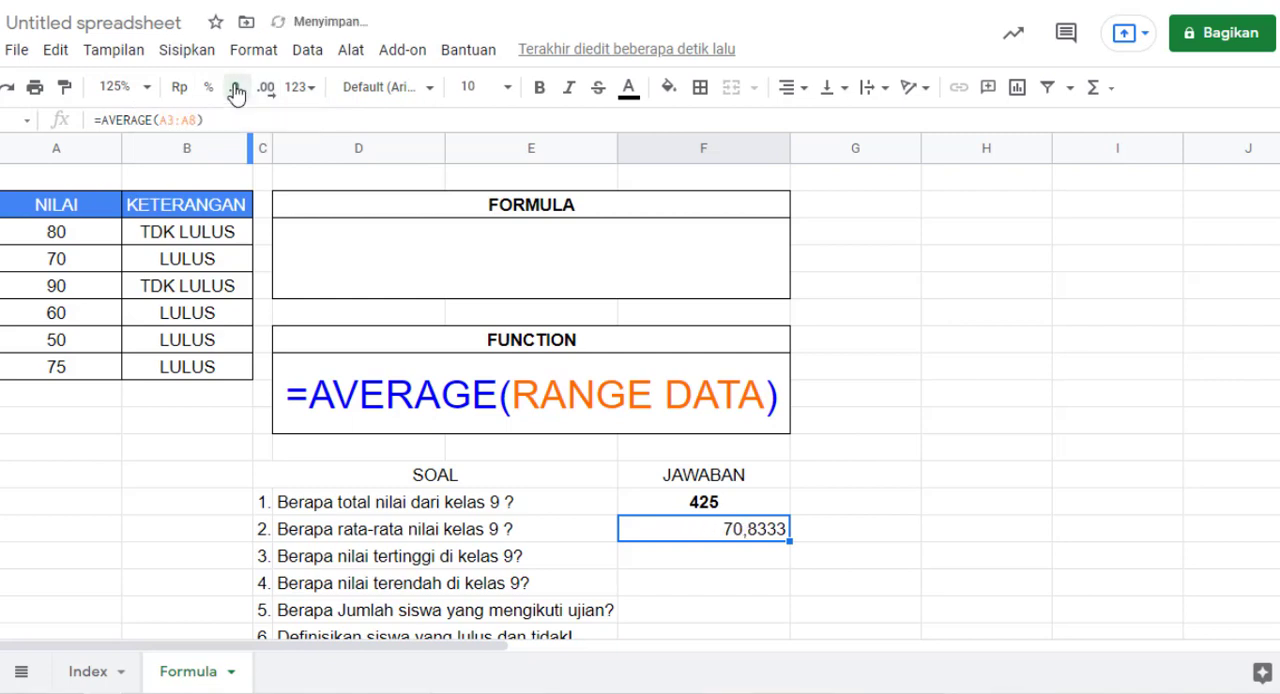
{"action": "left_click", "coordinate": [236, 92]}
{"action": "left_click", "coordinate": [236, 92]}
{"action": "left_click", "coordinate": [236, 92]}
{"action": "left_click", "coordinate": [789, 88]}
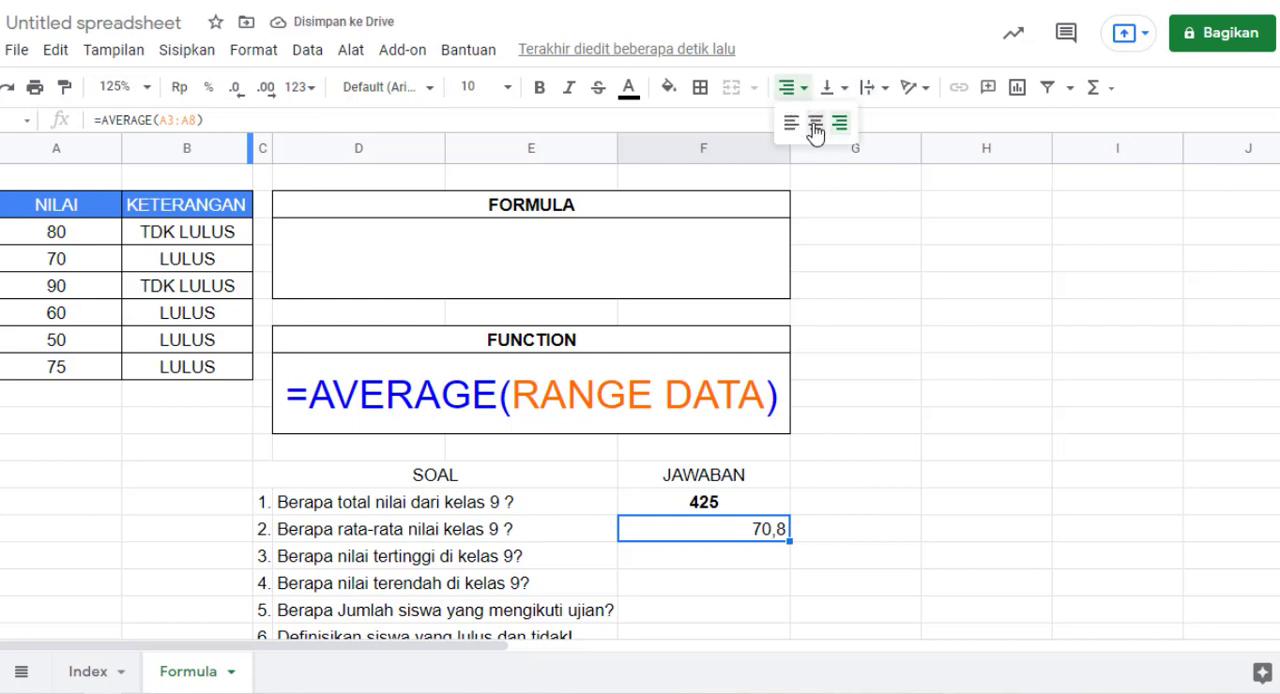
{"action": "left_click", "coordinate": [814, 124]}
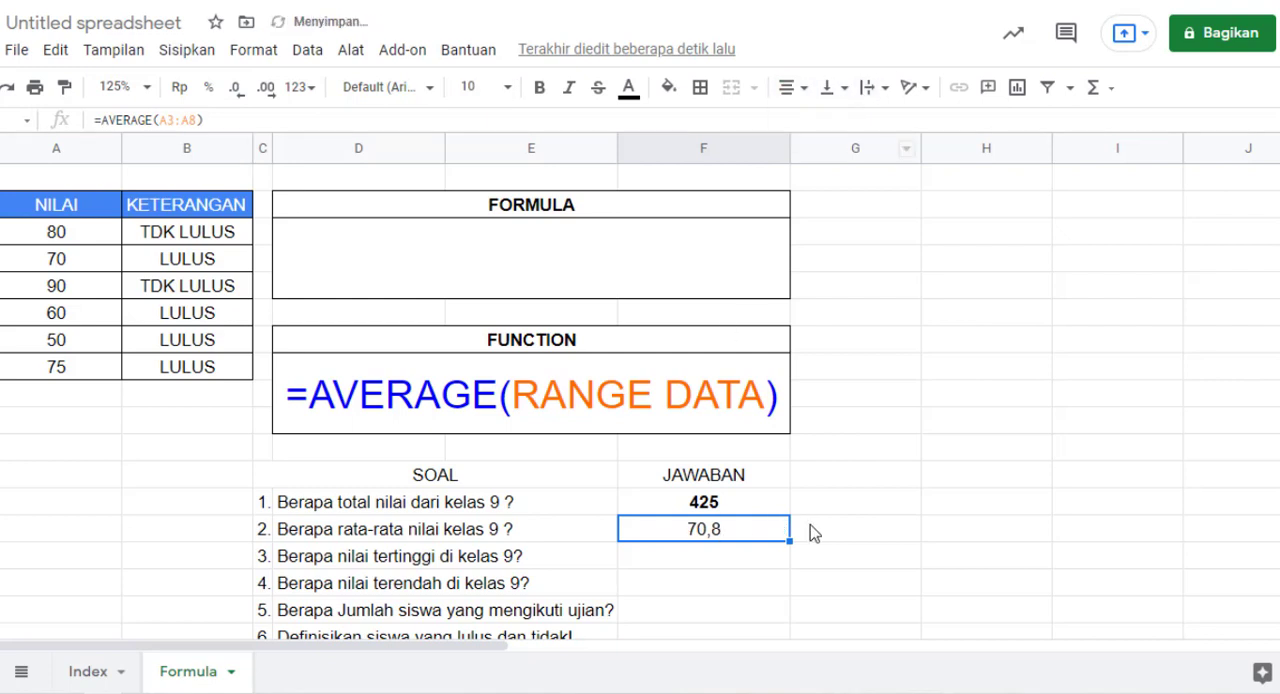
{"action": "left_click", "coordinate": [541, 89]}
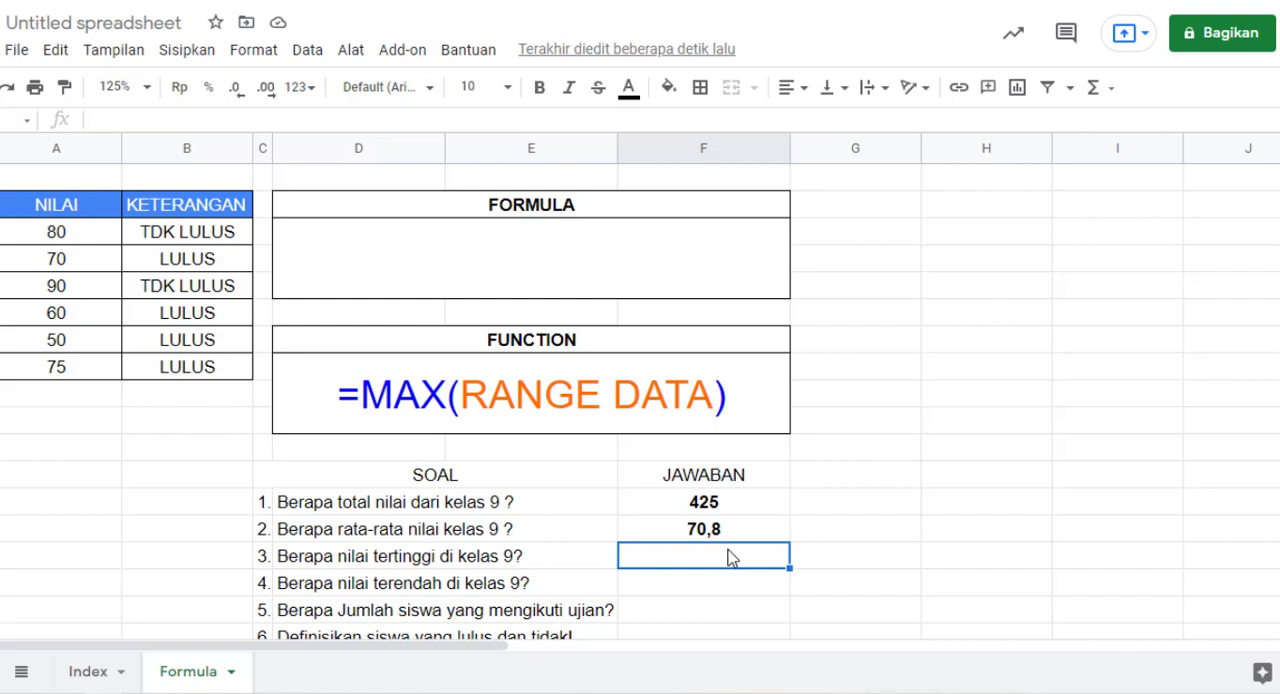
Step: Enter =MAX(A3:A8) as the answer to question 3 about the highest score
{"action": "double_click", "coordinate": [728, 557]}
{"action": "type", "text": "=MA"}
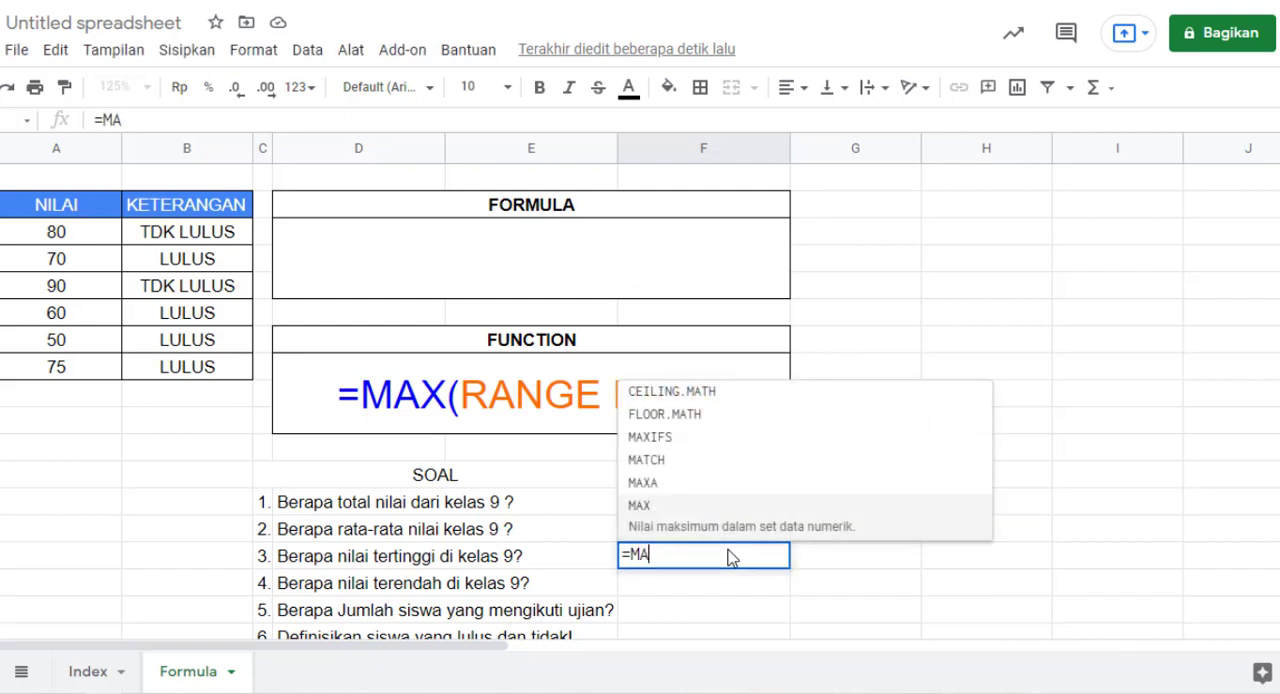
{"action": "type", "text": "X("}
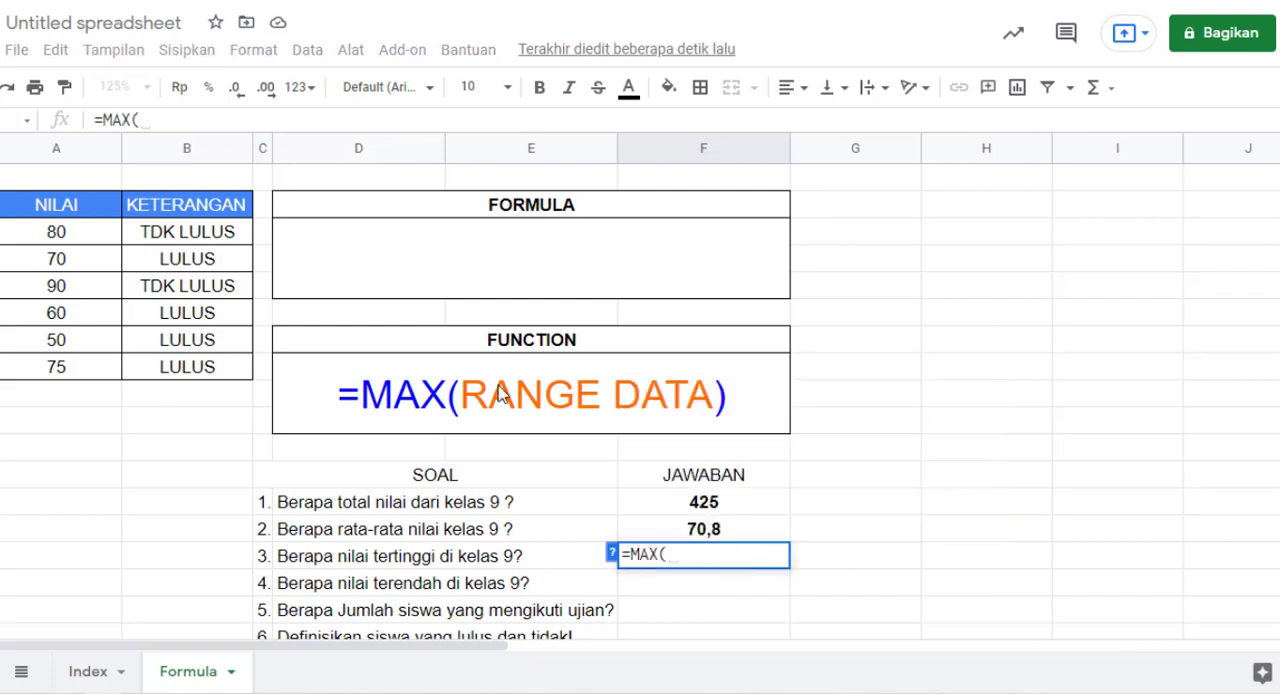
{"action": "left_click_drag", "start_coordinate": [86, 231], "coordinate": [86, 366]}
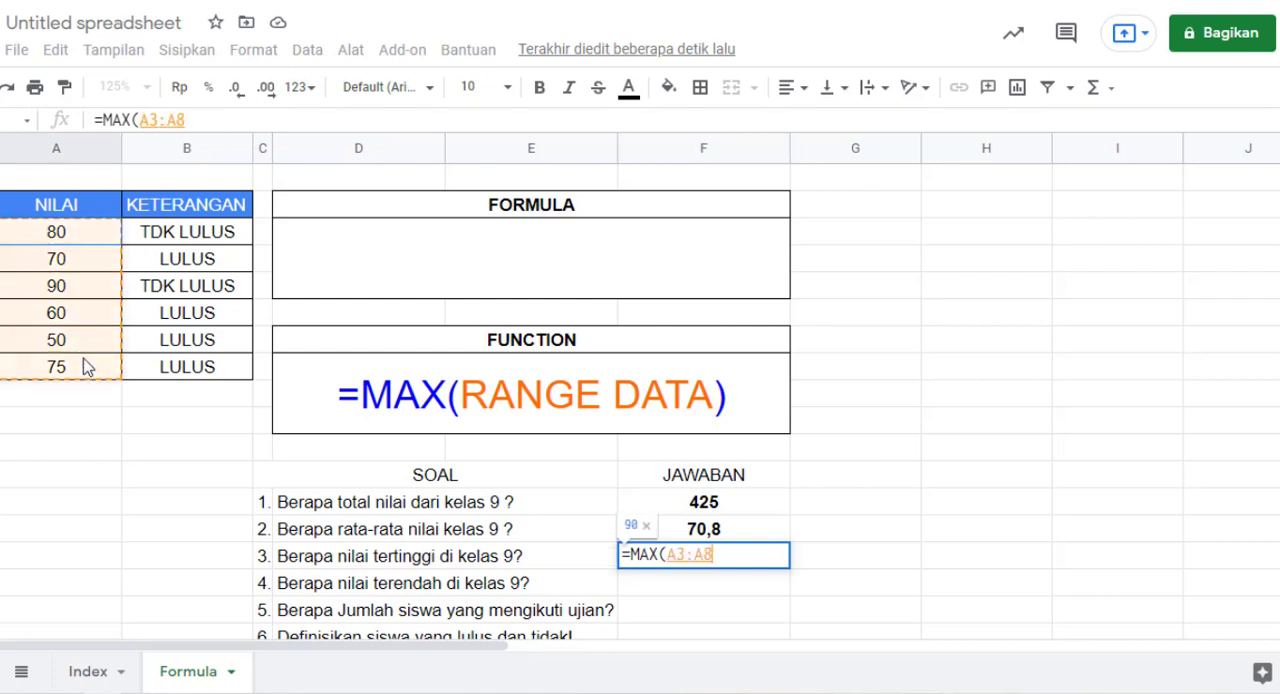
{"action": "type", "text": ")"}
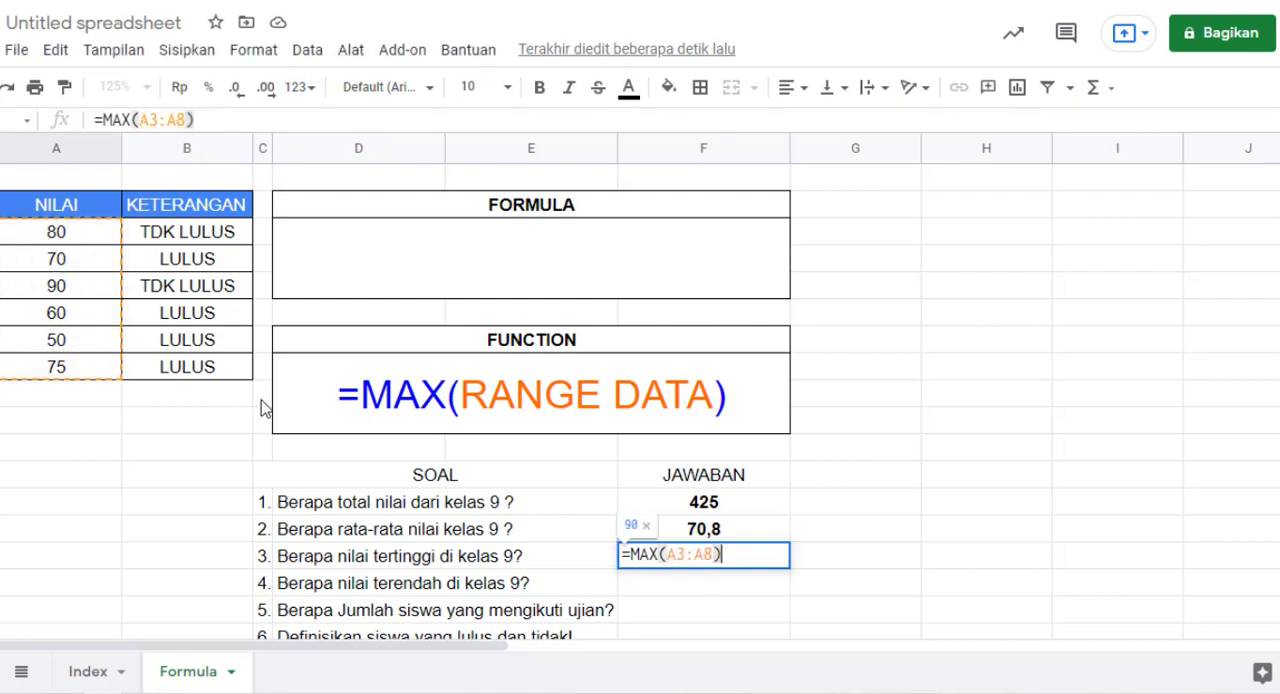
{"action": "key", "text": "Return"}
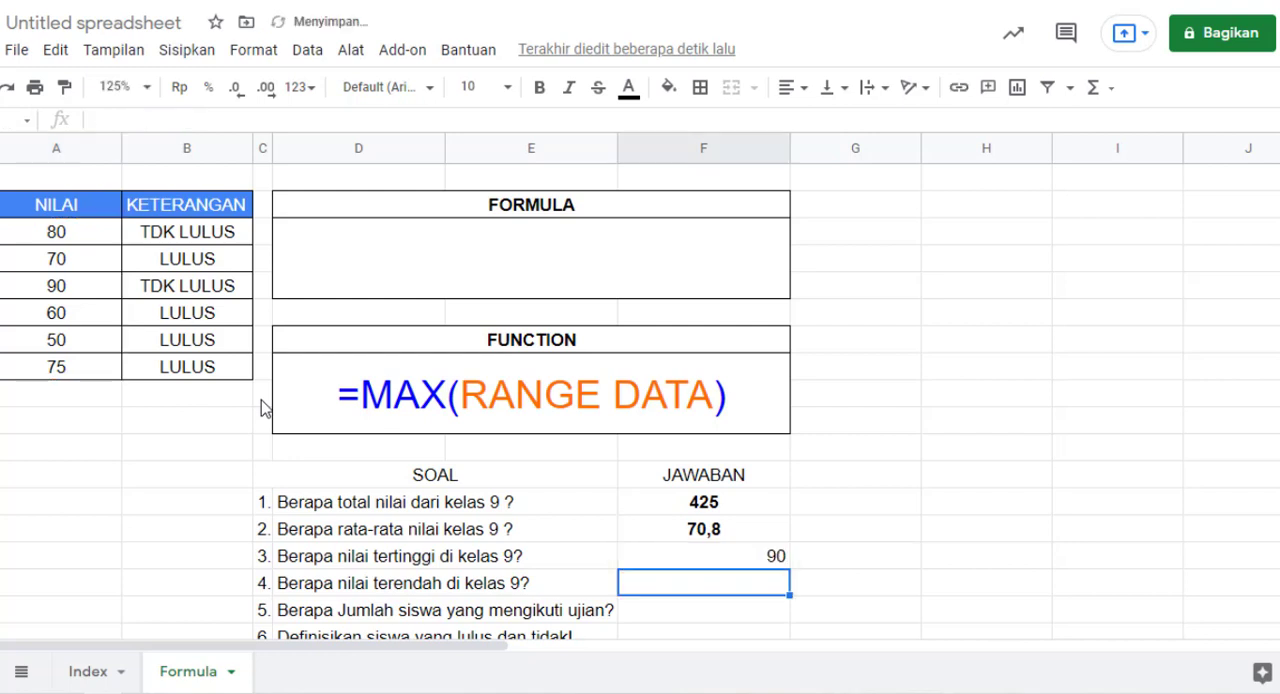
Step: Centre the highest-score answer for question 3 and make it bold
{"action": "left_click", "coordinate": [709, 563]}
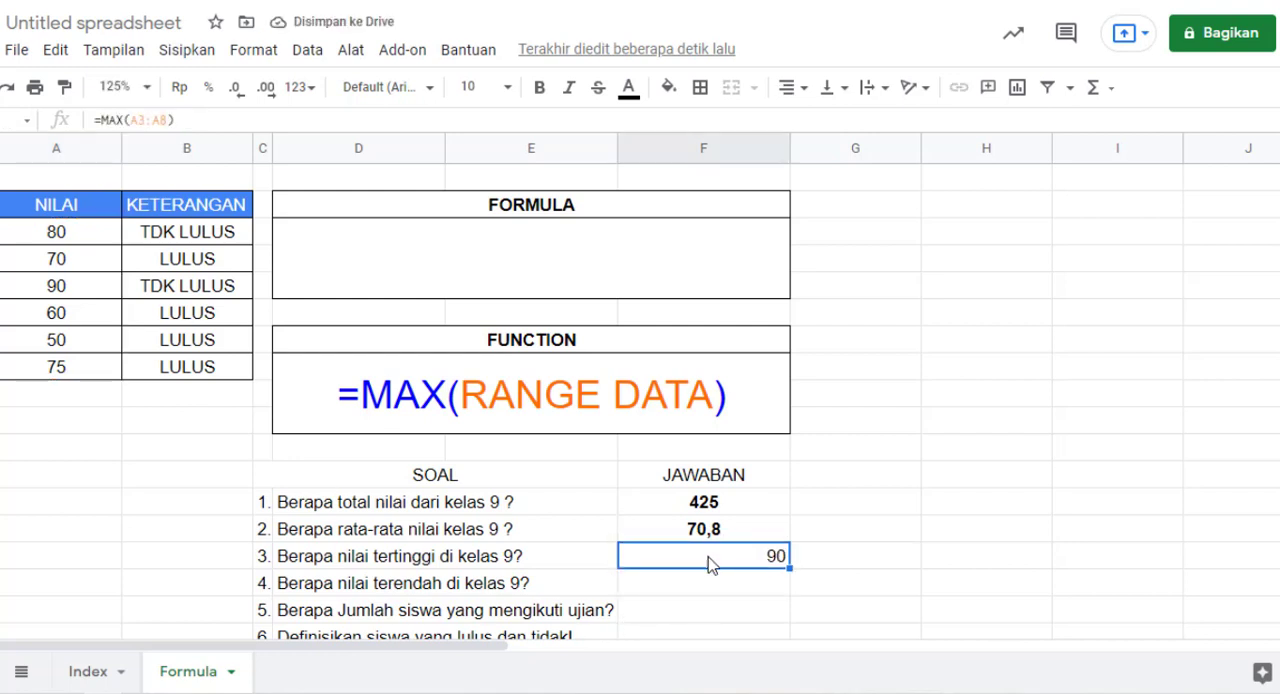
{"action": "left_click", "coordinate": [795, 88]}
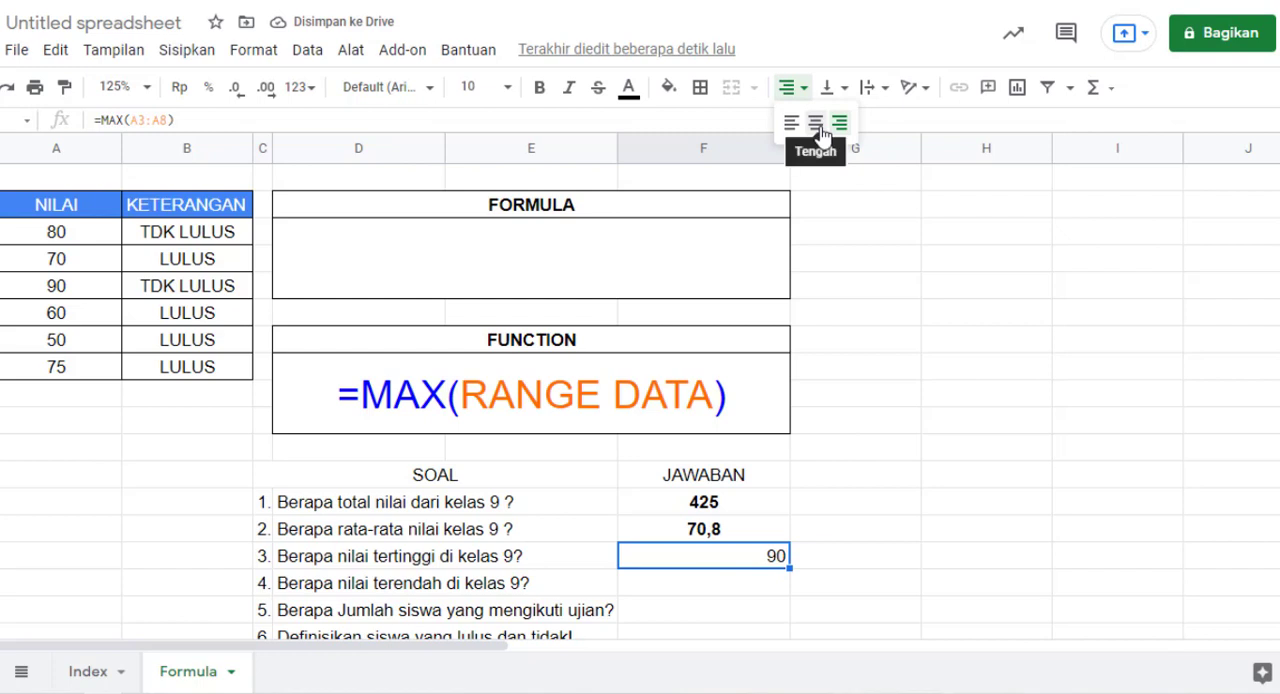
{"action": "left_click", "coordinate": [816, 123]}
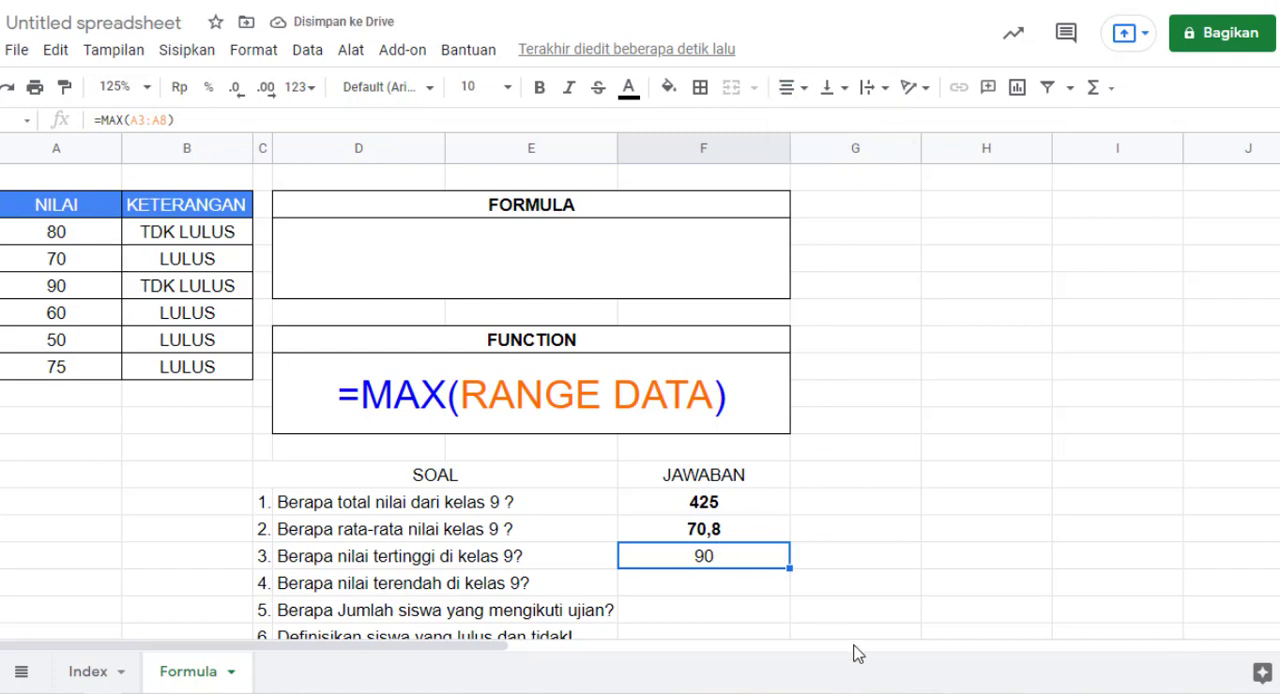
{"action": "key", "text": "ctrl+b"}
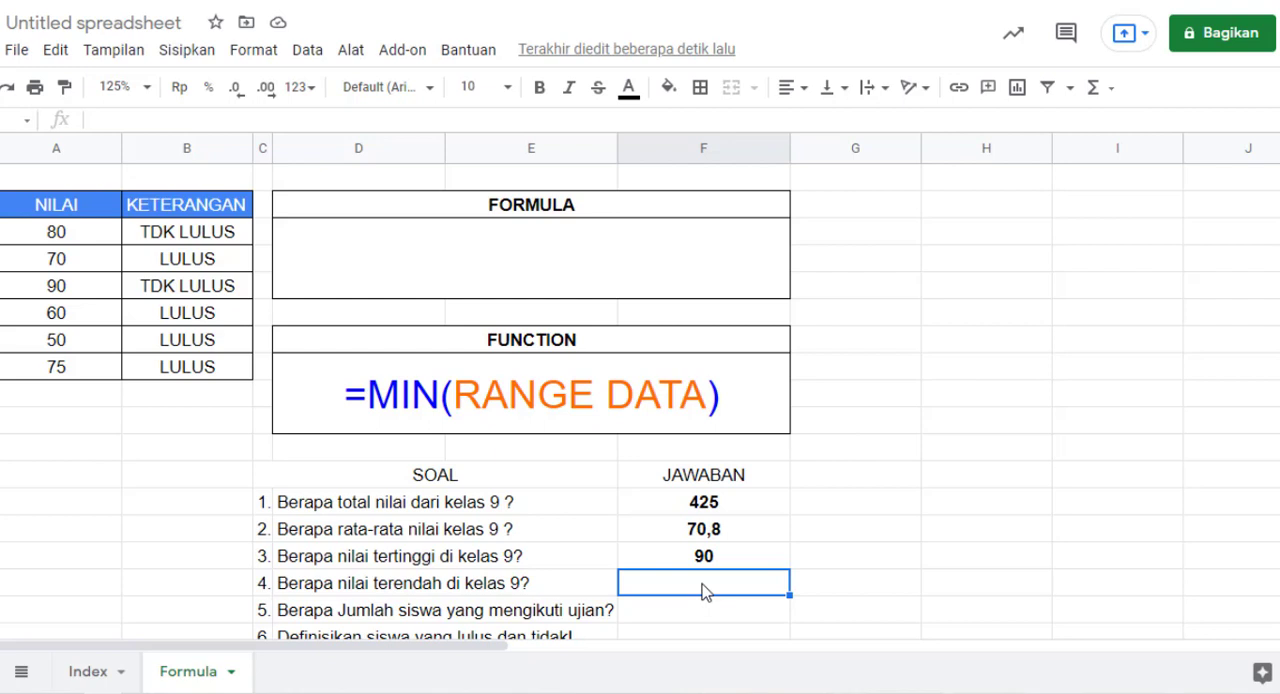
Step: Enter =MIN(A3:A8) as the answer to question 4 about the lowest score
{"action": "type", "text": "="}
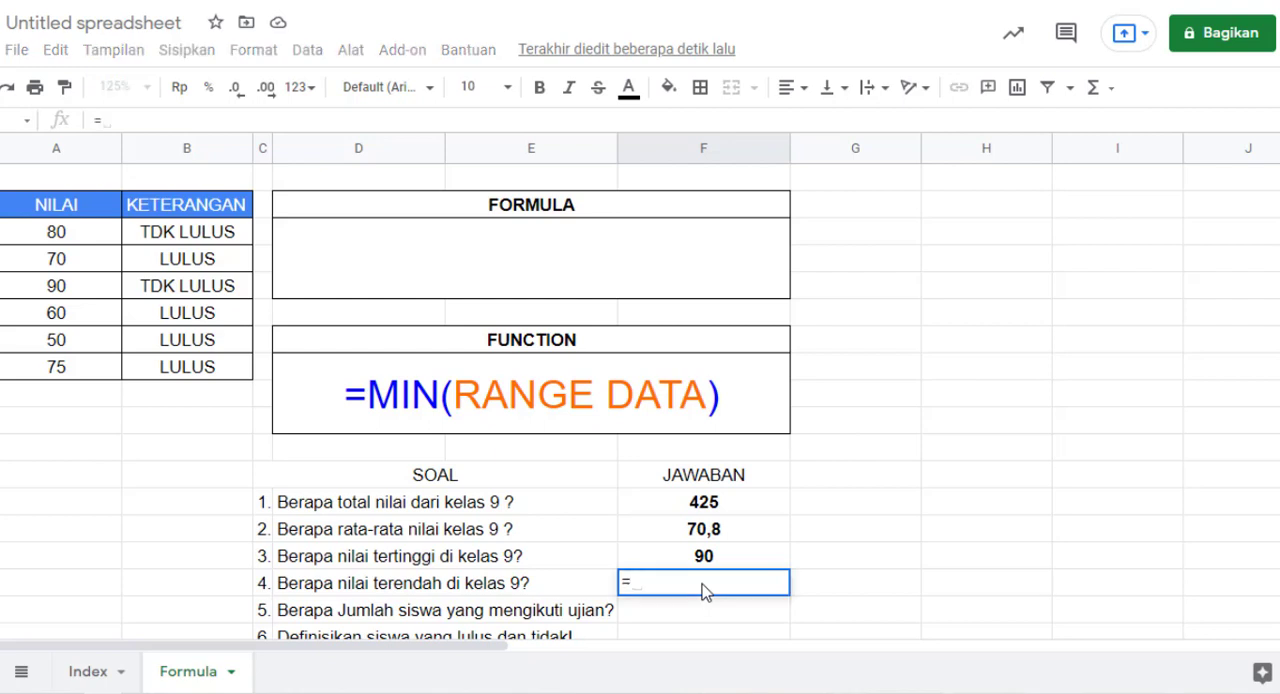
{"action": "type", "text": "MIN"}
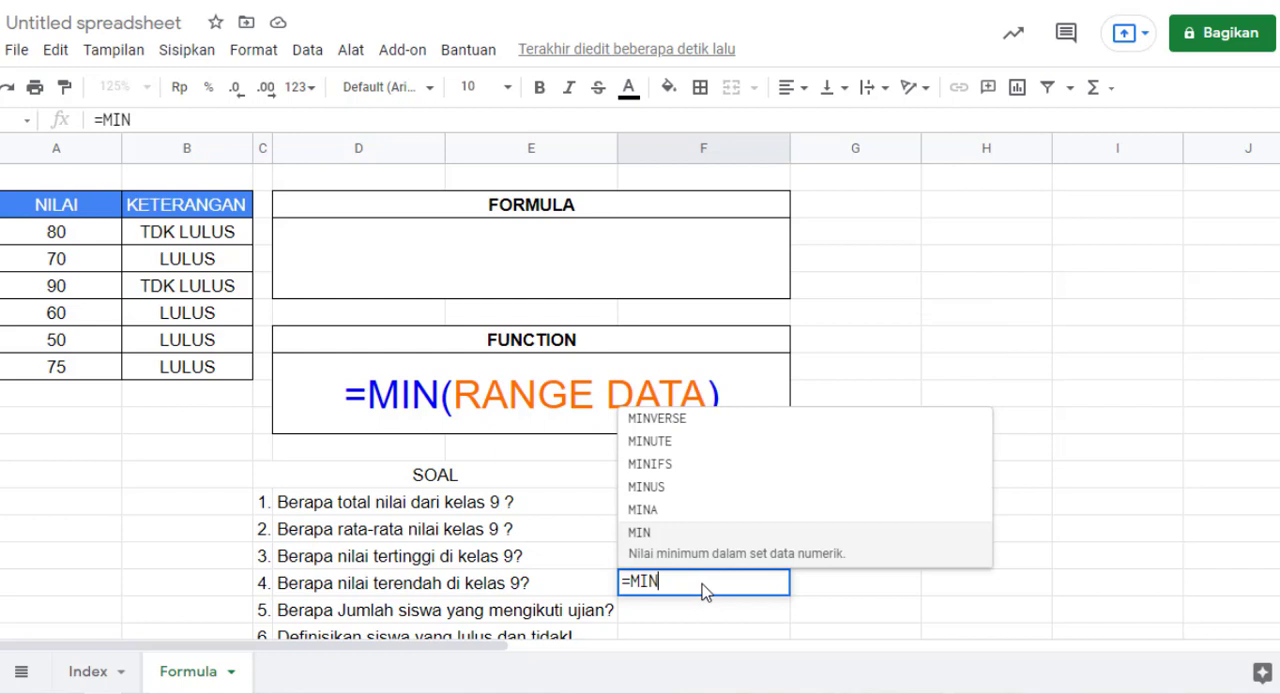
{"action": "type", "text": "("}
{"action": "left_click", "coordinate": [66, 232]}
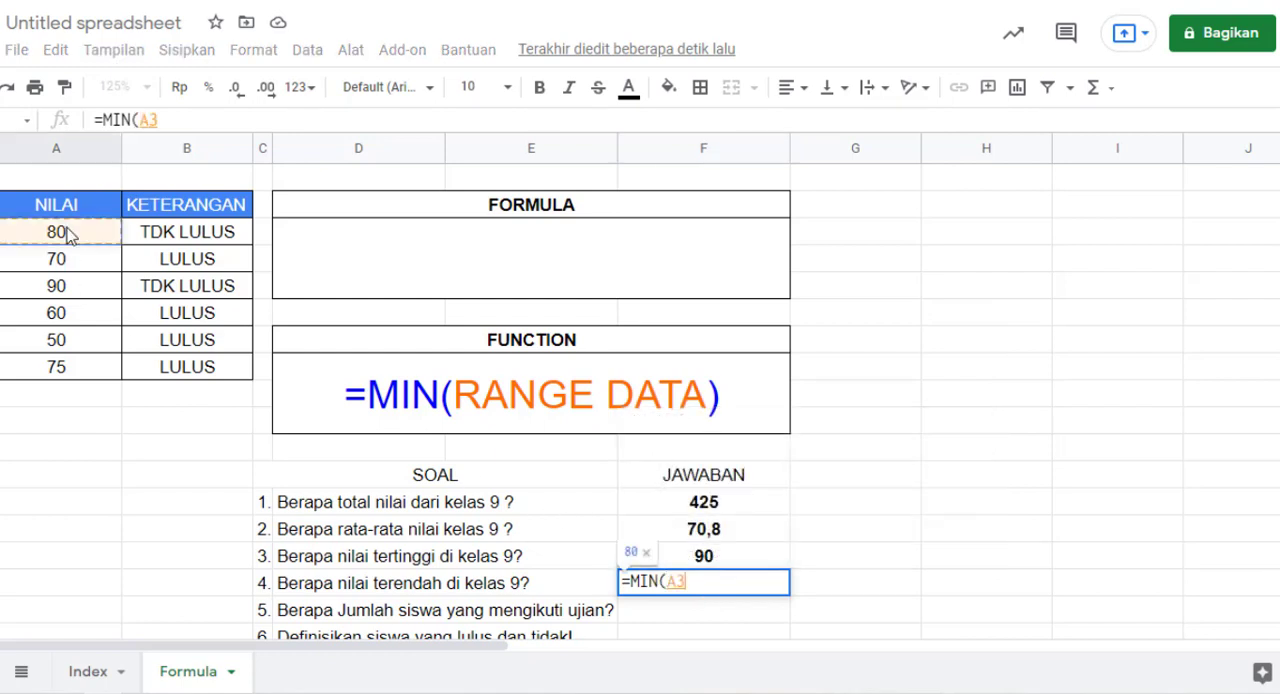
{"action": "left_click_drag", "start_coordinate": [66, 232], "coordinate": [74, 366]}
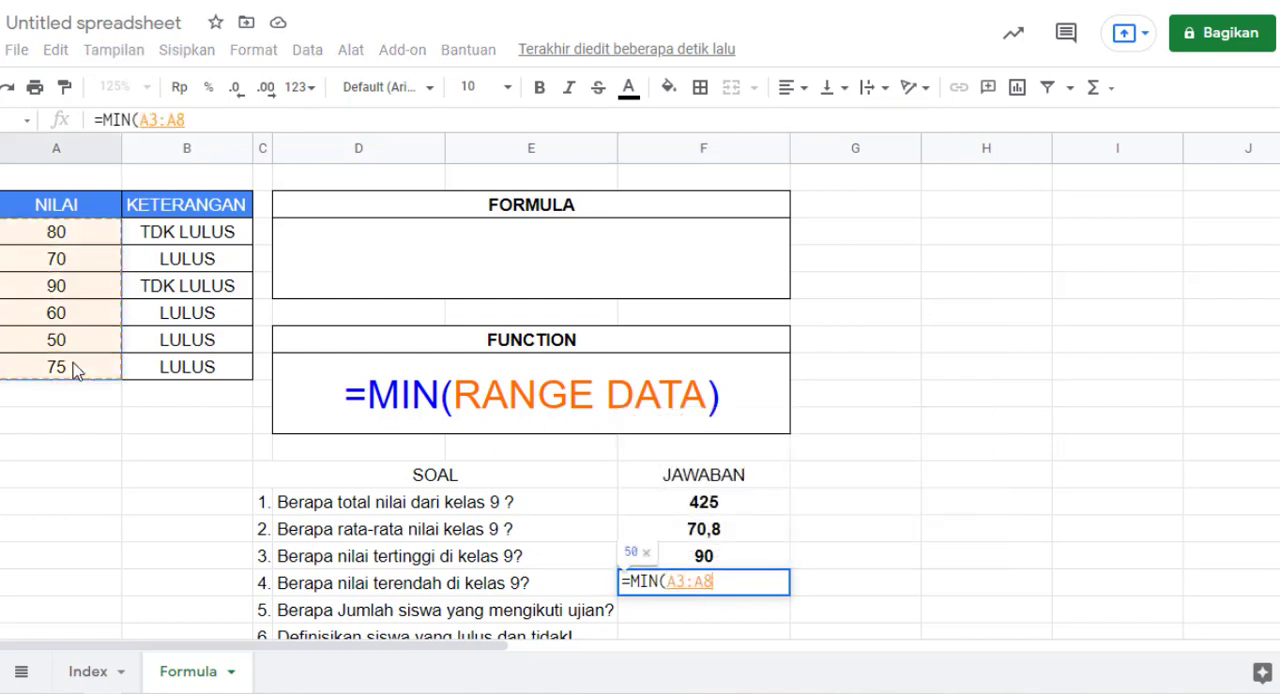
{"action": "type", "text": ")"}
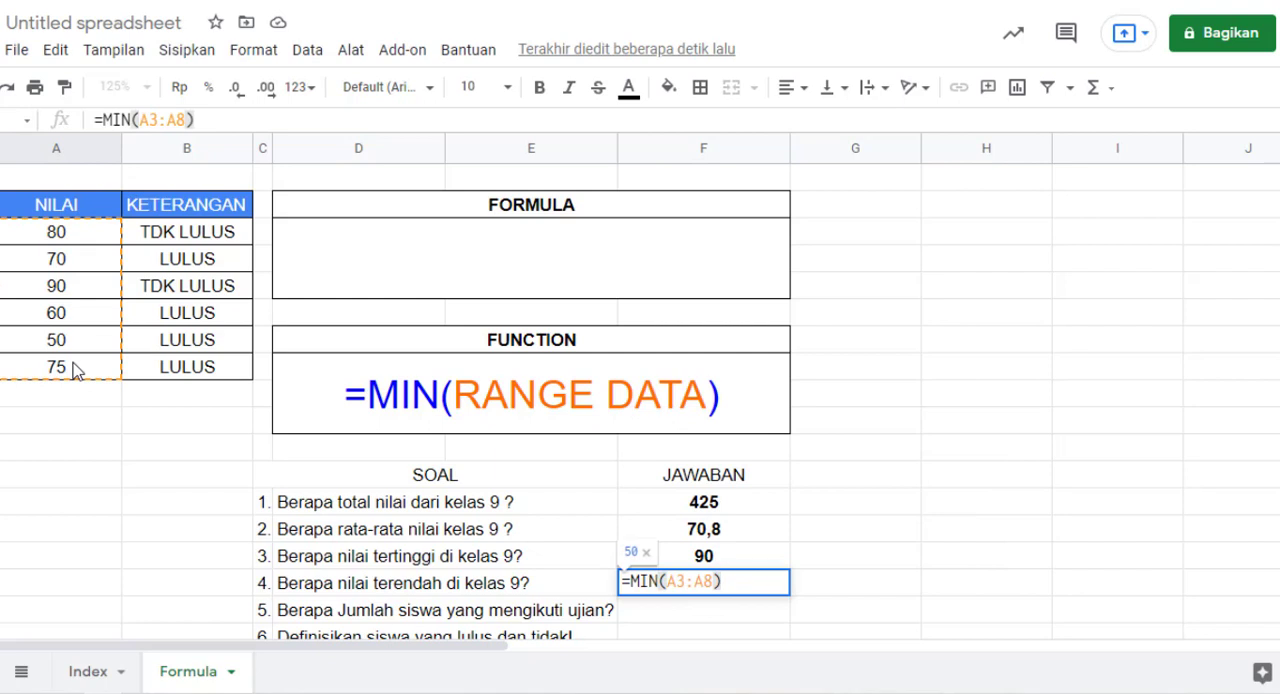
{"action": "key", "text": "Return"}
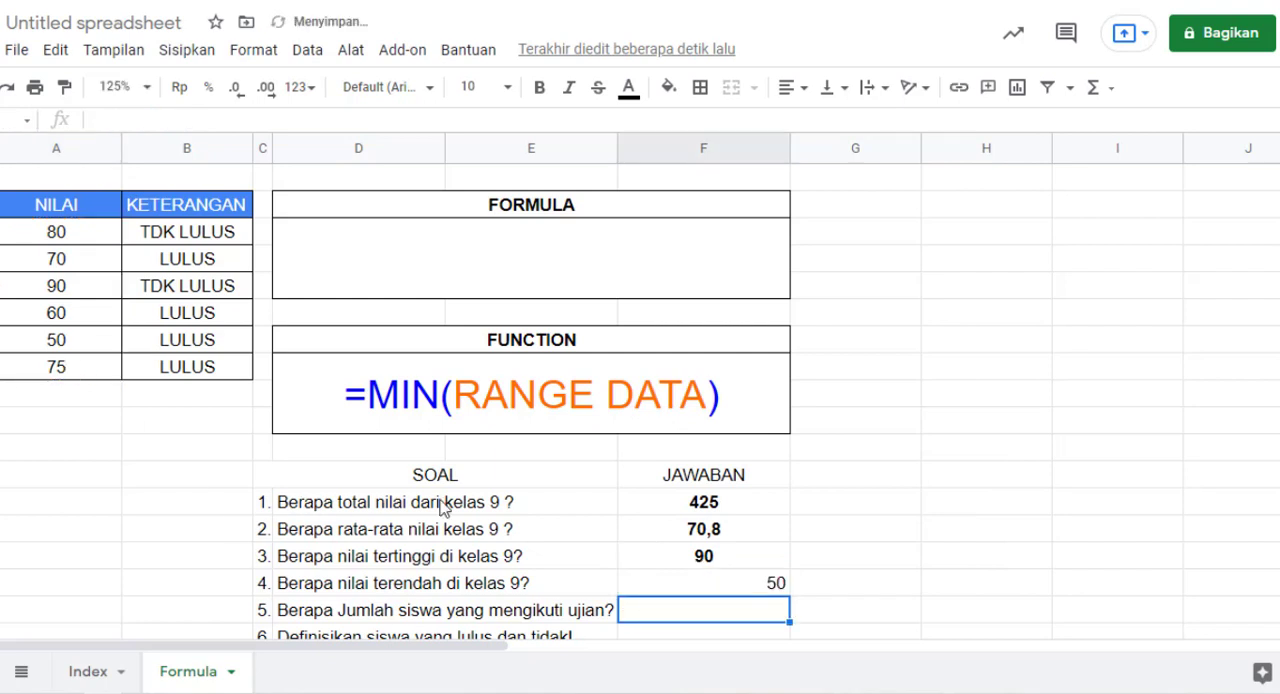
Step: Centre the lowest-score answer for question 4 and make it bold
{"action": "left_click", "coordinate": [714, 588]}
{"action": "left_click", "coordinate": [790, 87]}
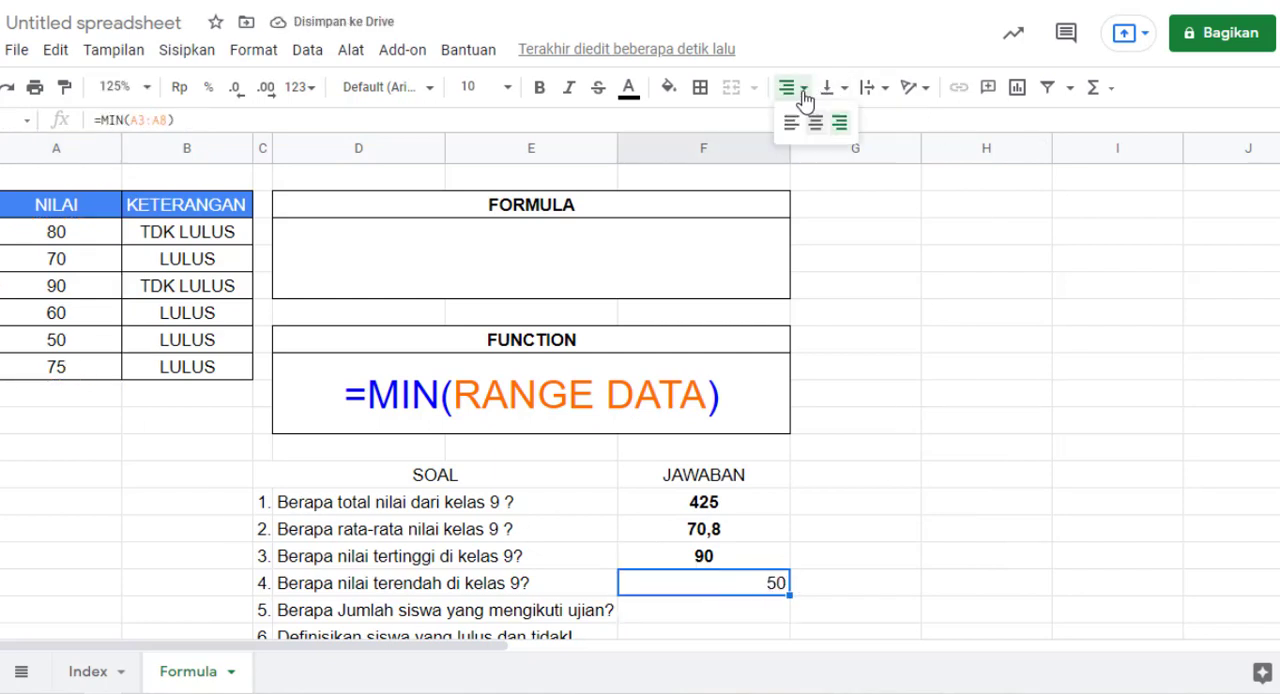
{"action": "left_click", "coordinate": [816, 131]}
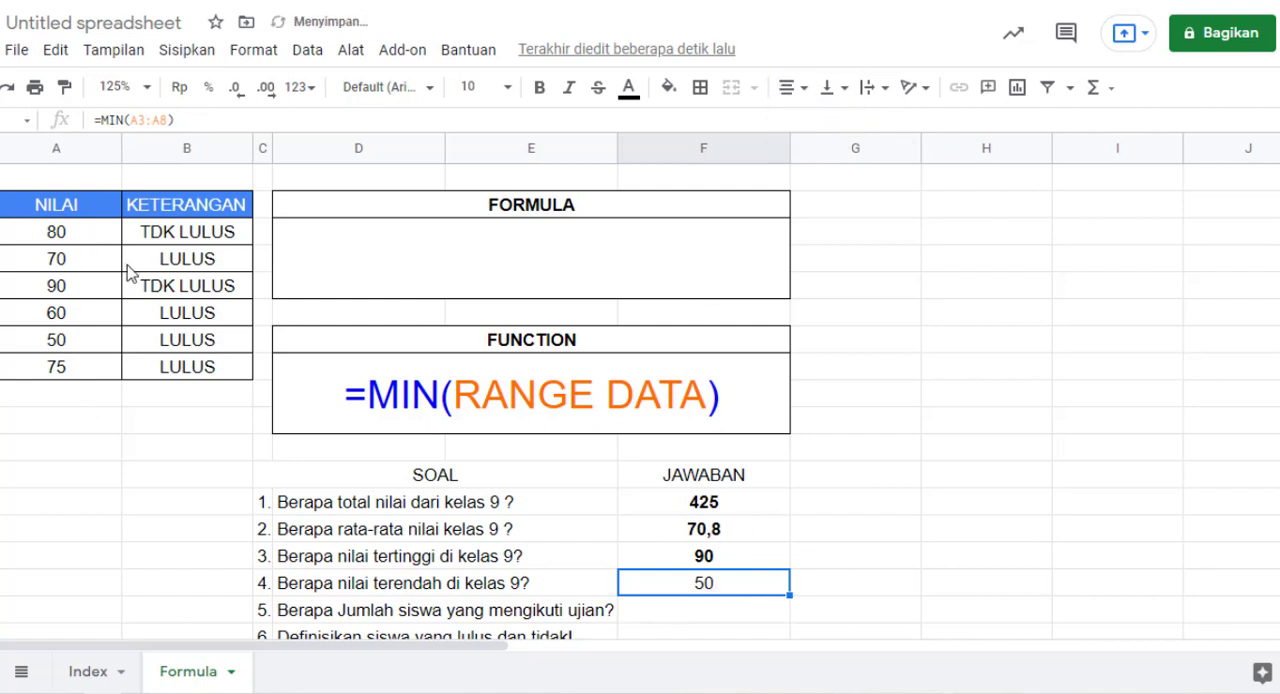
{"action": "key", "text": "ctrl+b"}
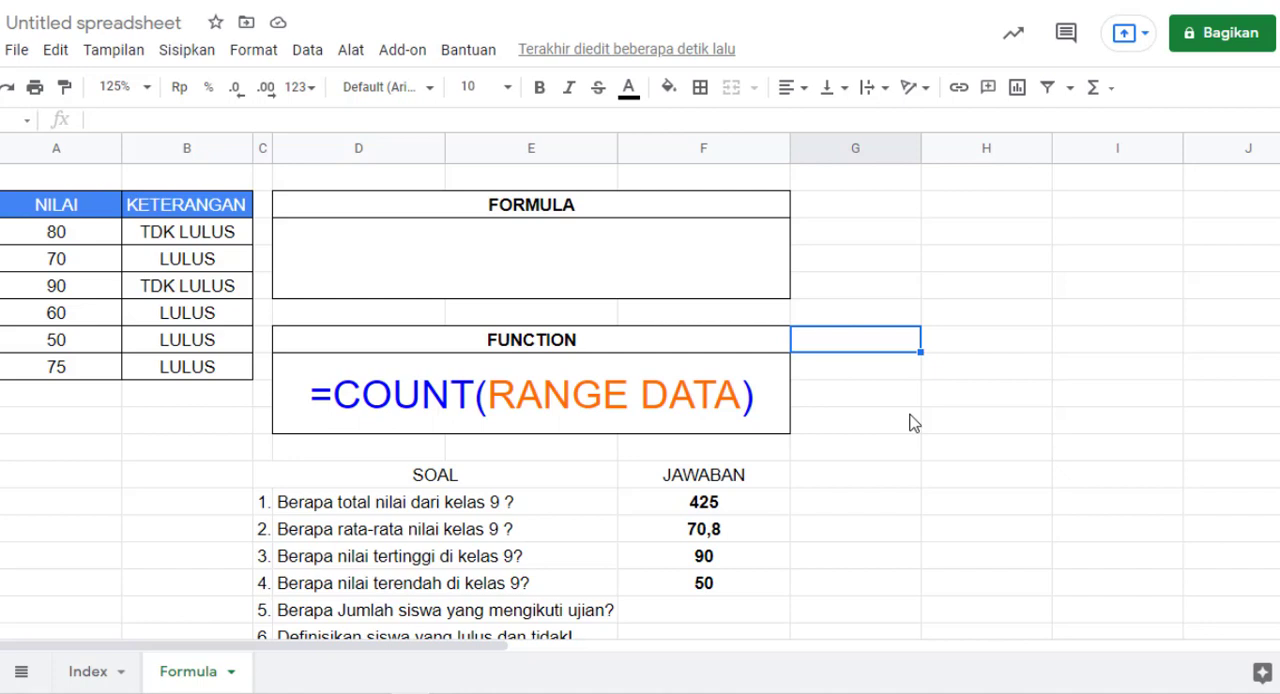
Step: Enter the note "80 + 70 + 90 +60 ..." in column G beside the answer to question 1
{"action": "left_click", "coordinate": [901, 510]}
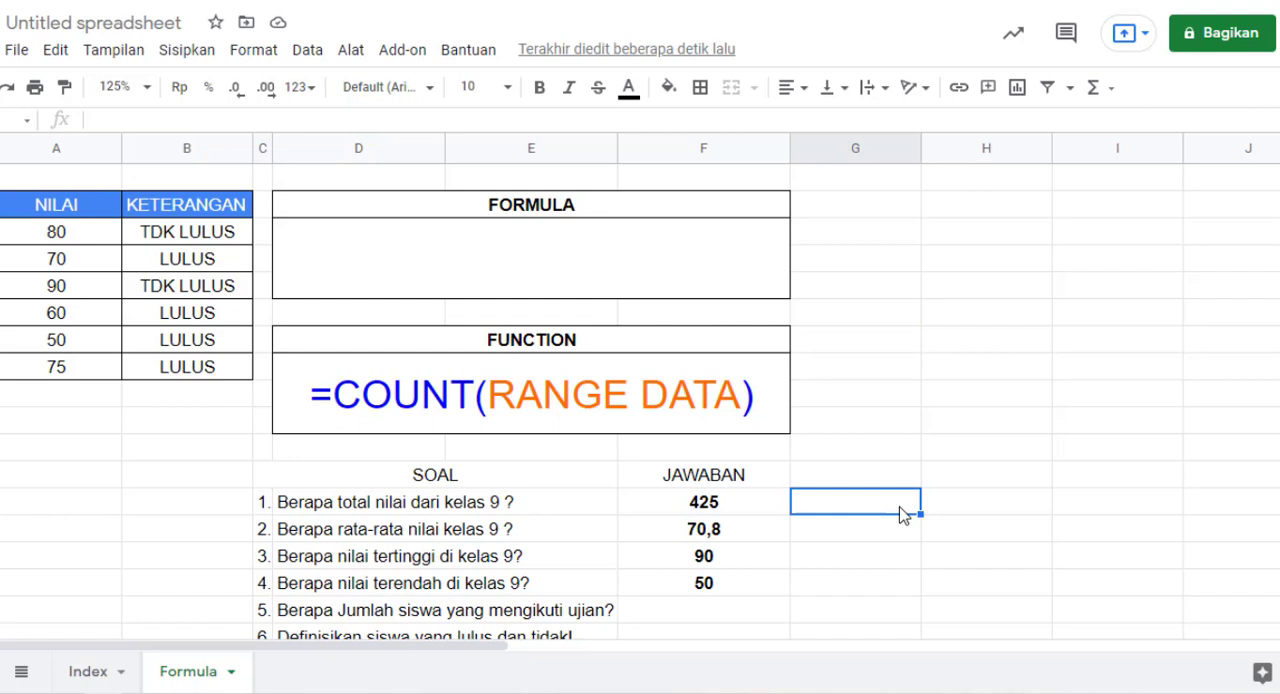
{"action": "type", "text": "80 + 70"}
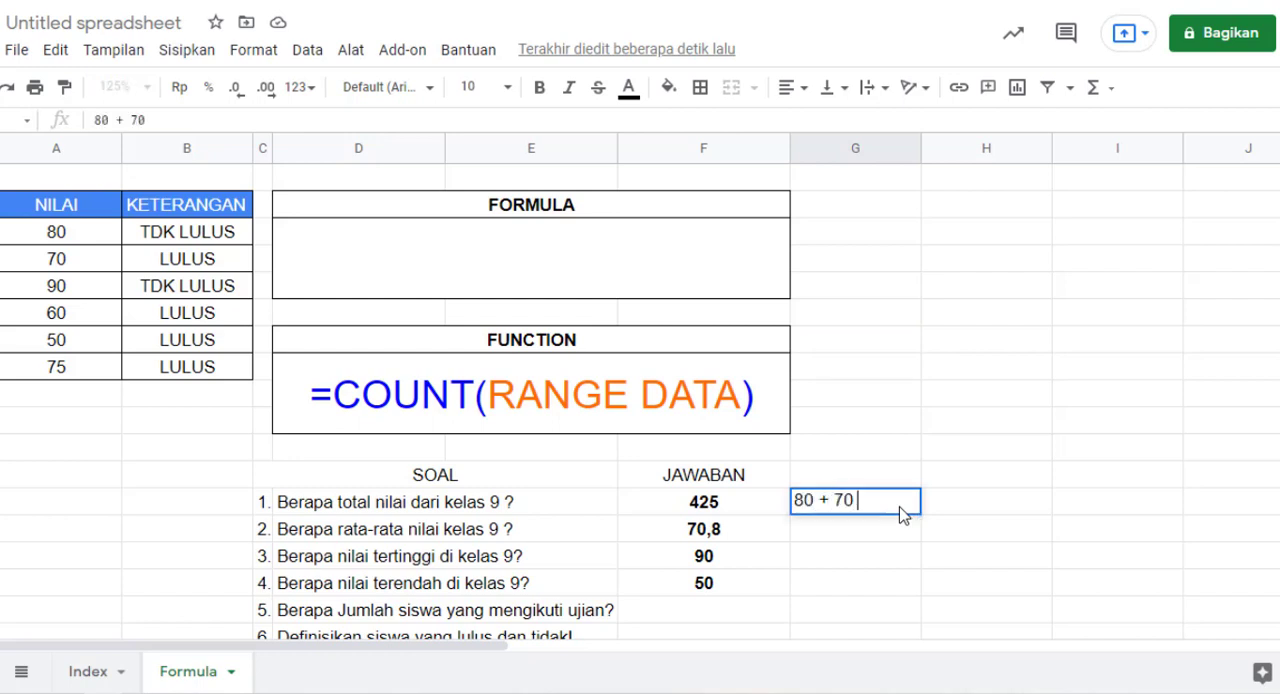
{"action": "type", "text": " + 90 +60 ..."}
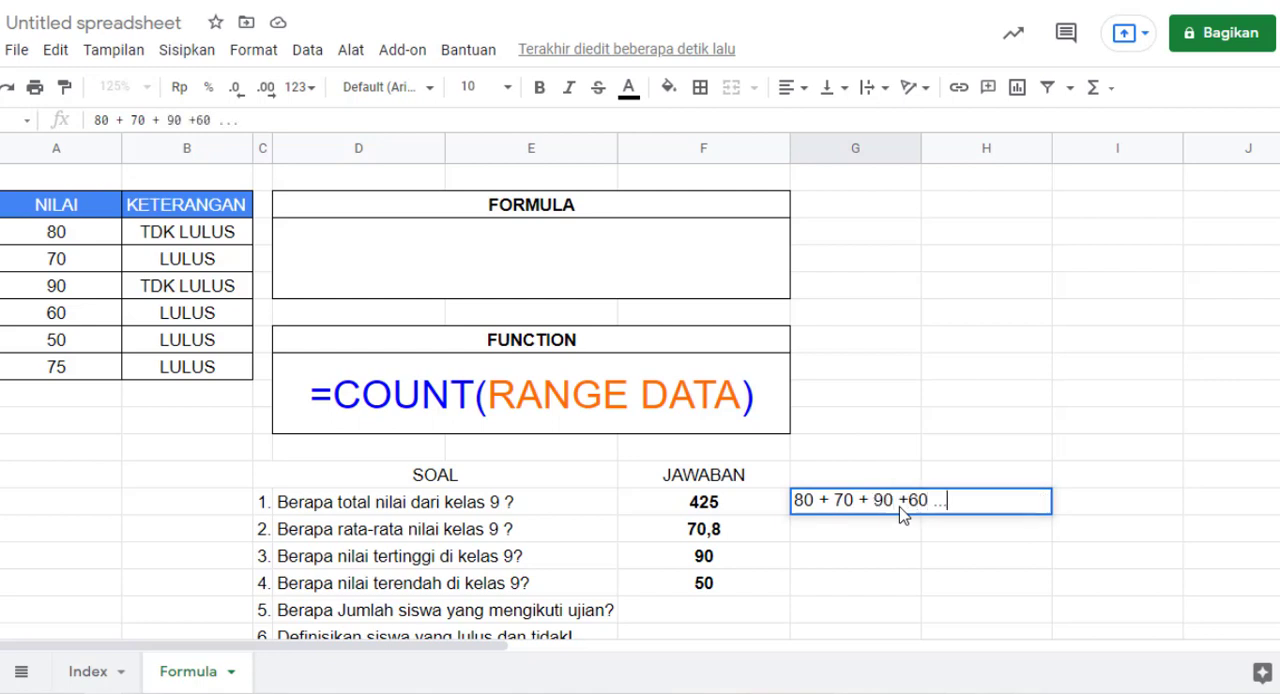
{"action": "key", "text": "Return"}
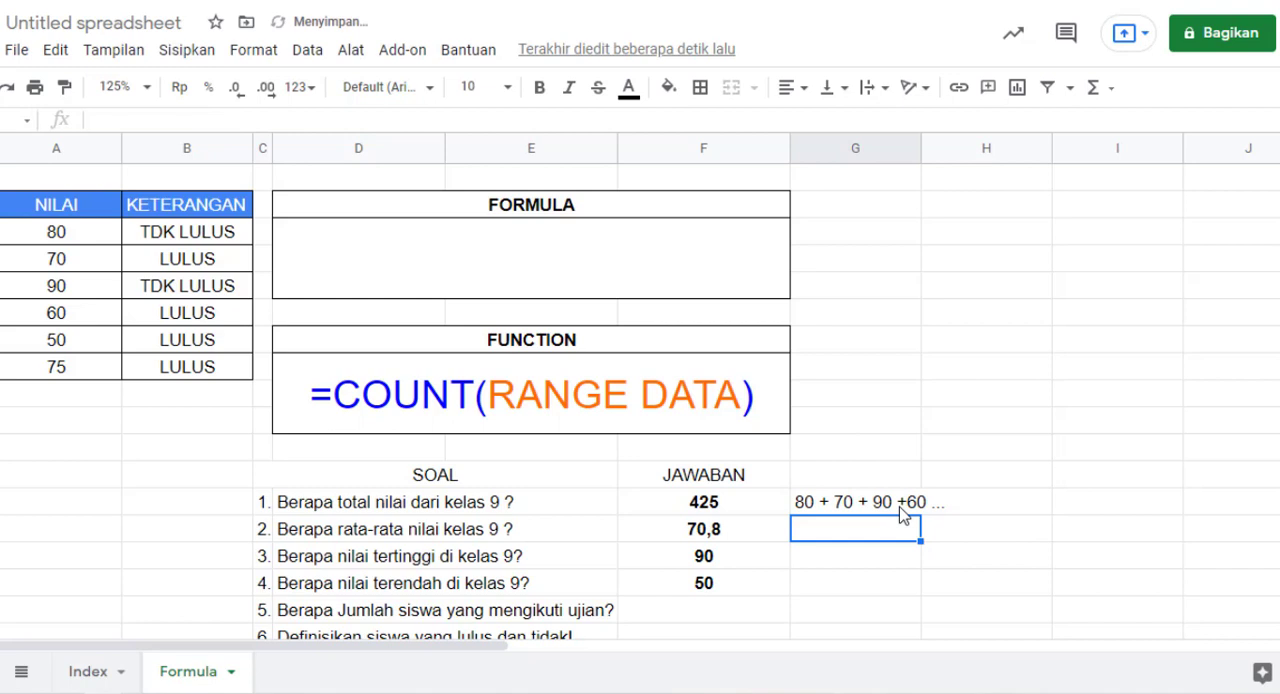
Step: Delete the note "80 + 70 + 90 +60 ..." beside the answer to question 1
{"action": "left_click", "coordinate": [900, 508]}
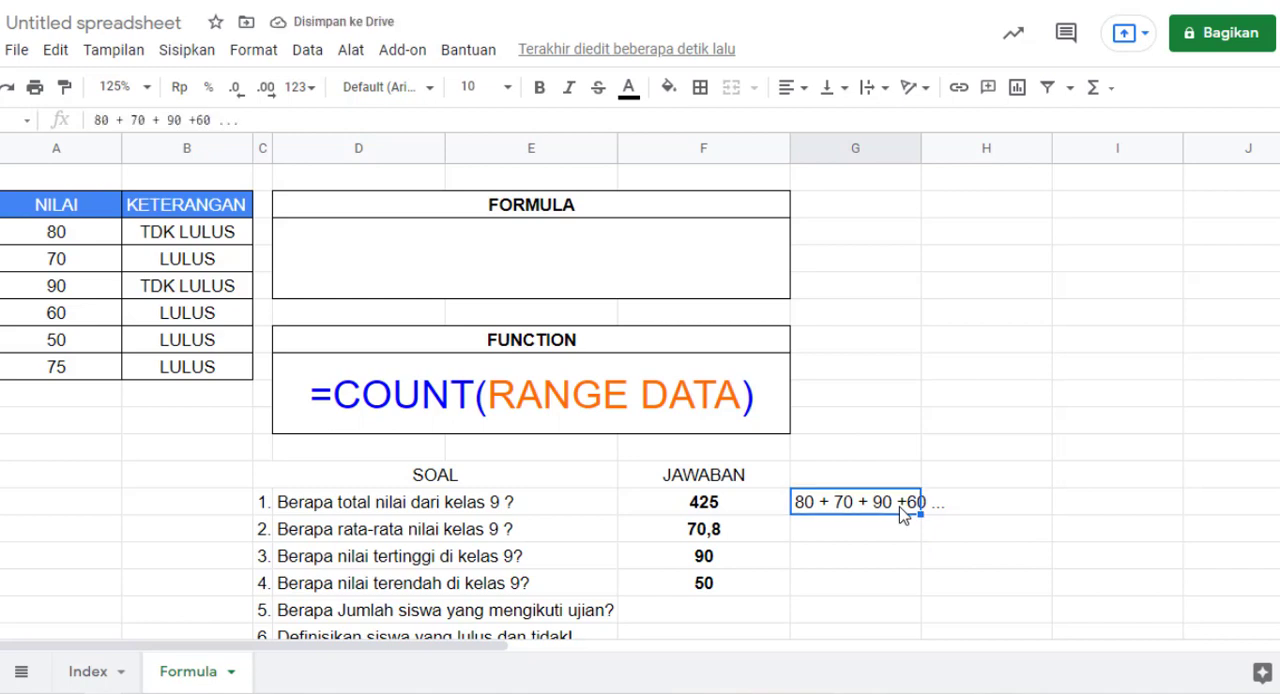
{"action": "key", "text": "Delete"}
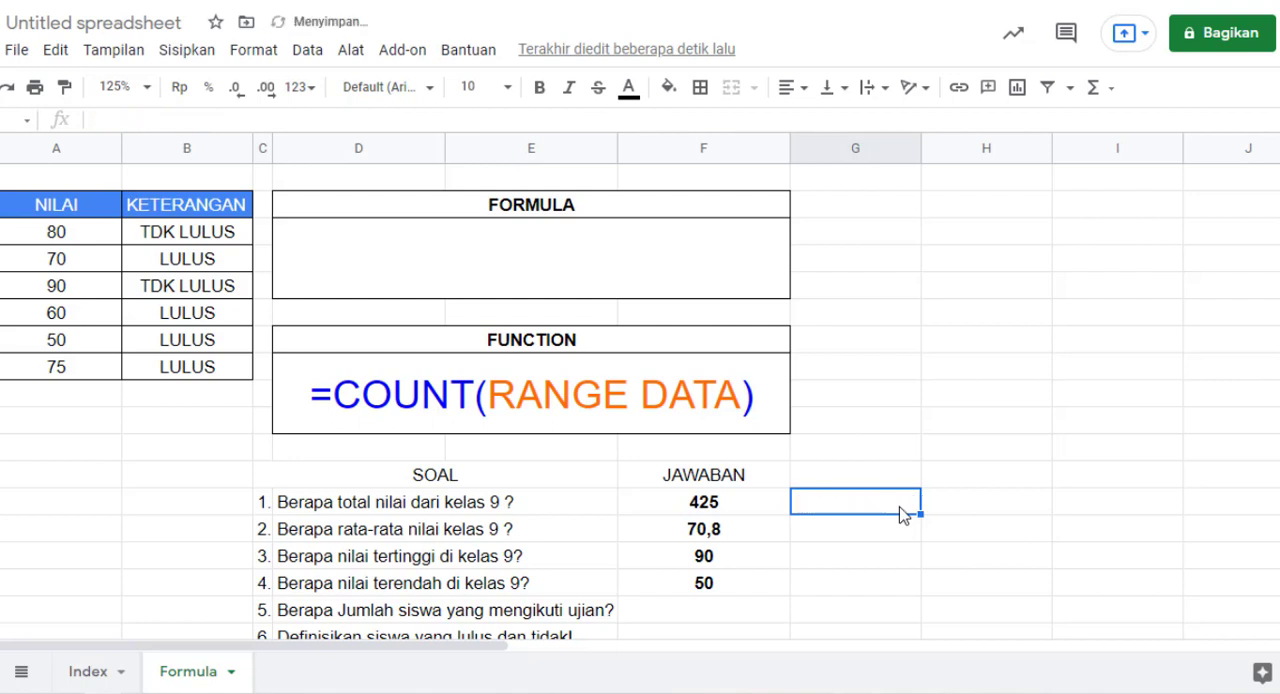
Step: Enter =Count(A3:A8) as the answer to question 5 about the number of students who took the exam
{"action": "key", "text": "Down"}
{"action": "key", "text": "Down"}
{"action": "key", "text": "Down"}
{"action": "key", "text": "Down"}
{"action": "key", "text": "Left"}
{"action": "key", "text": "Left"}
{"action": "key", "text": "Right"}
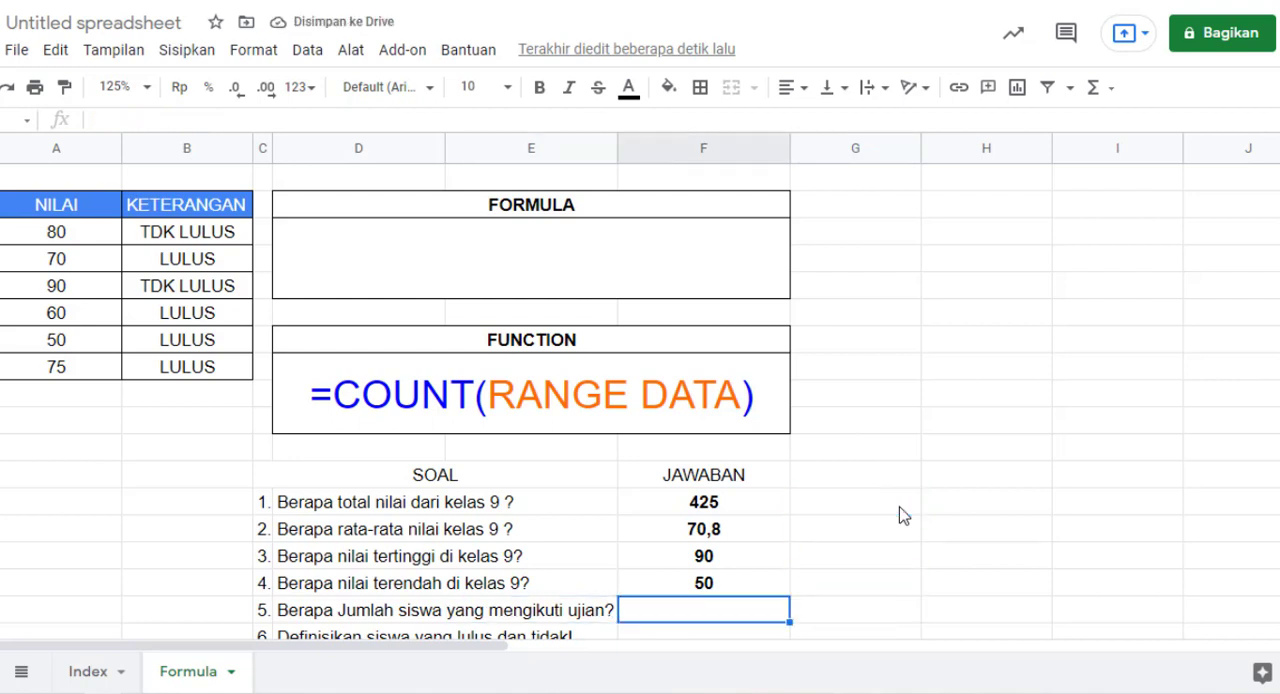
{"action": "key", "text": "Right"}
{"action": "key", "text": "Left"}
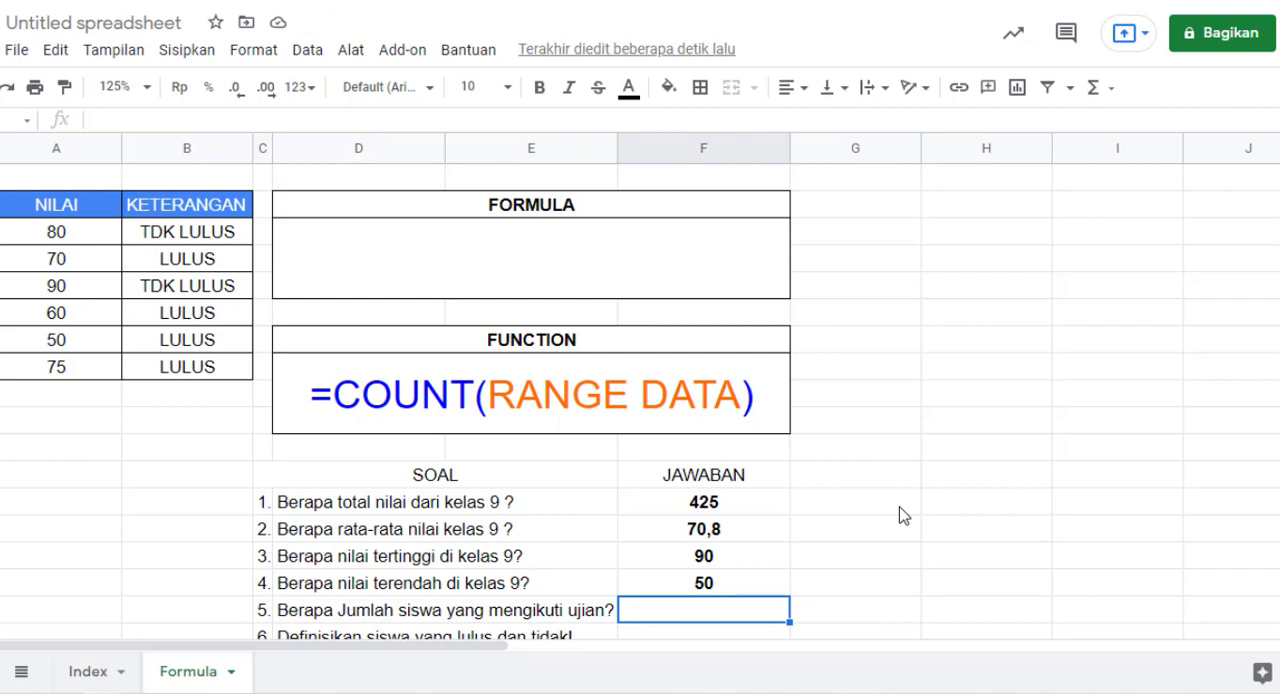
{"action": "type", "text": "=C"}
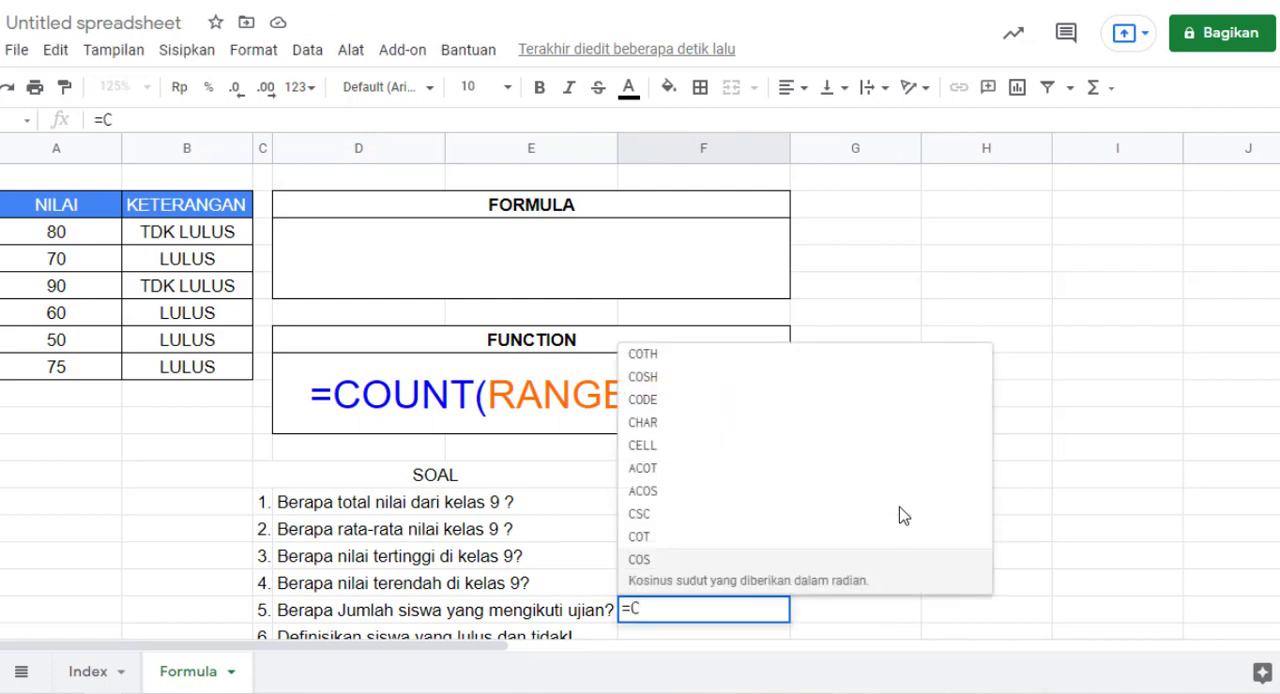
{"action": "type", "text": "ount("}
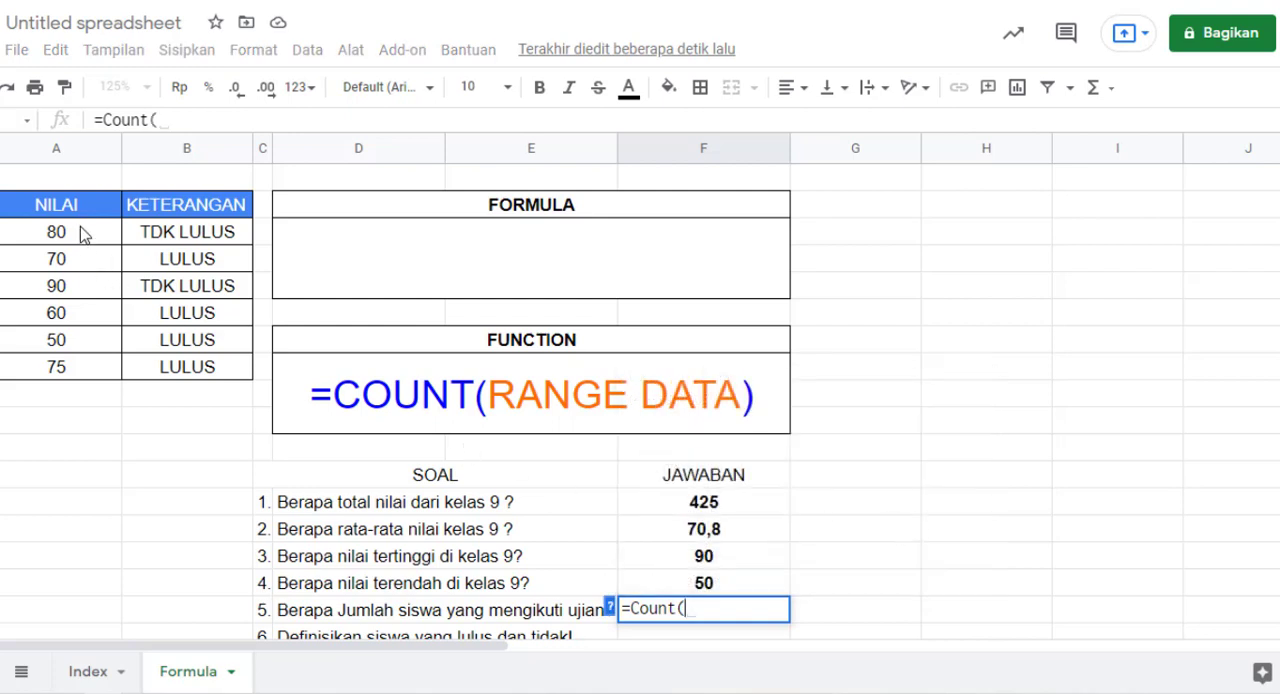
{"action": "left_click_drag", "start_coordinate": [83, 234], "coordinate": [94, 366]}
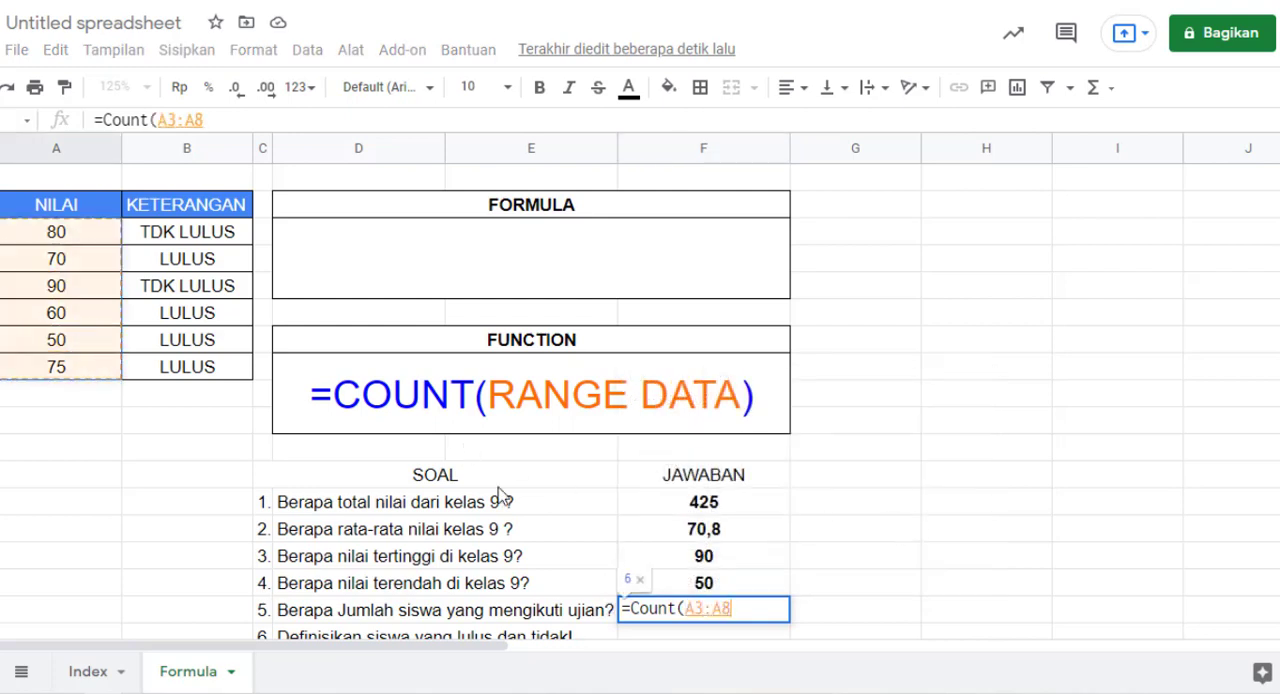
{"action": "type", "text": ")"}
{"action": "key", "text": "Return"}
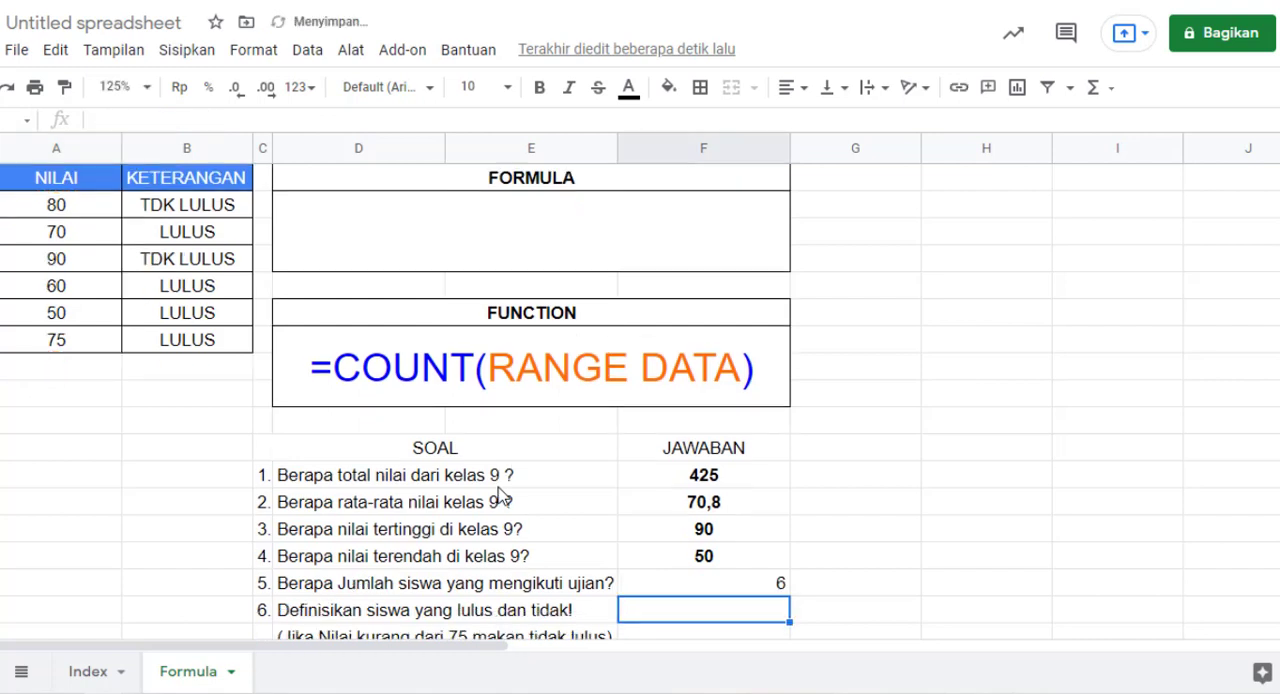
Step: Centre the student-count answer for question 5 and make it bold
{"action": "key", "text": "Up"}
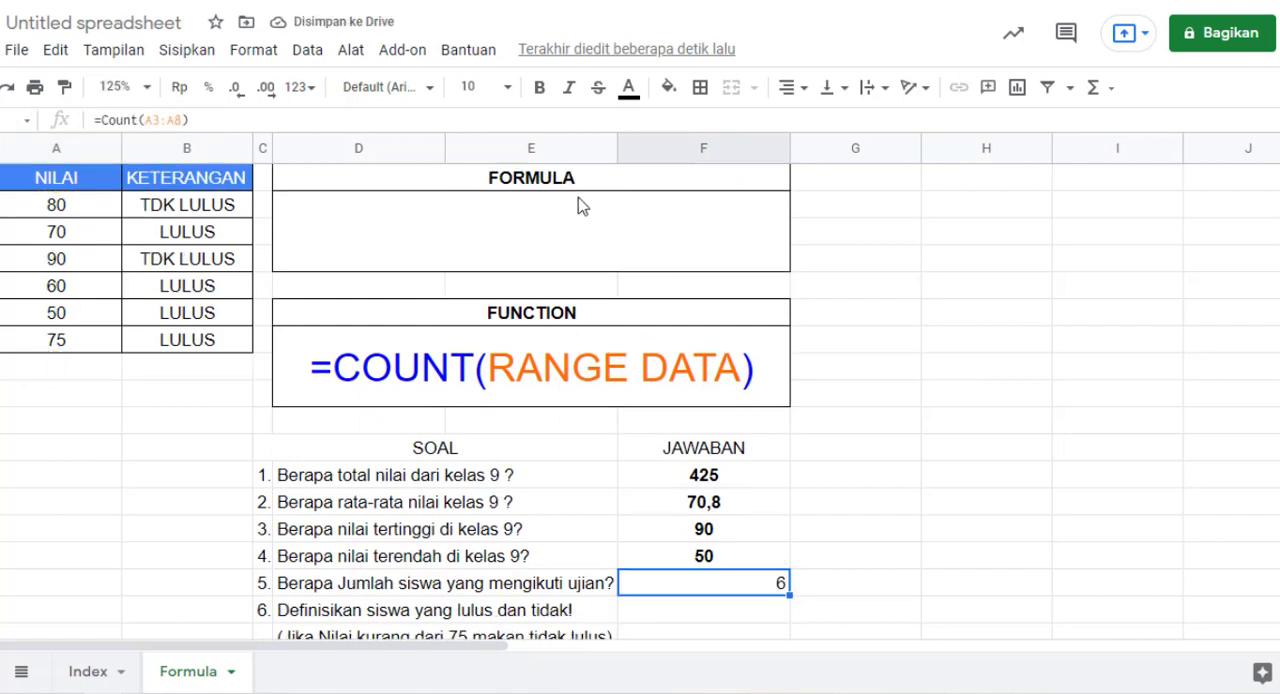
{"action": "left_click", "coordinate": [792, 94]}
{"action": "left_click", "coordinate": [816, 128]}
{"action": "left_click", "coordinate": [539, 88]}
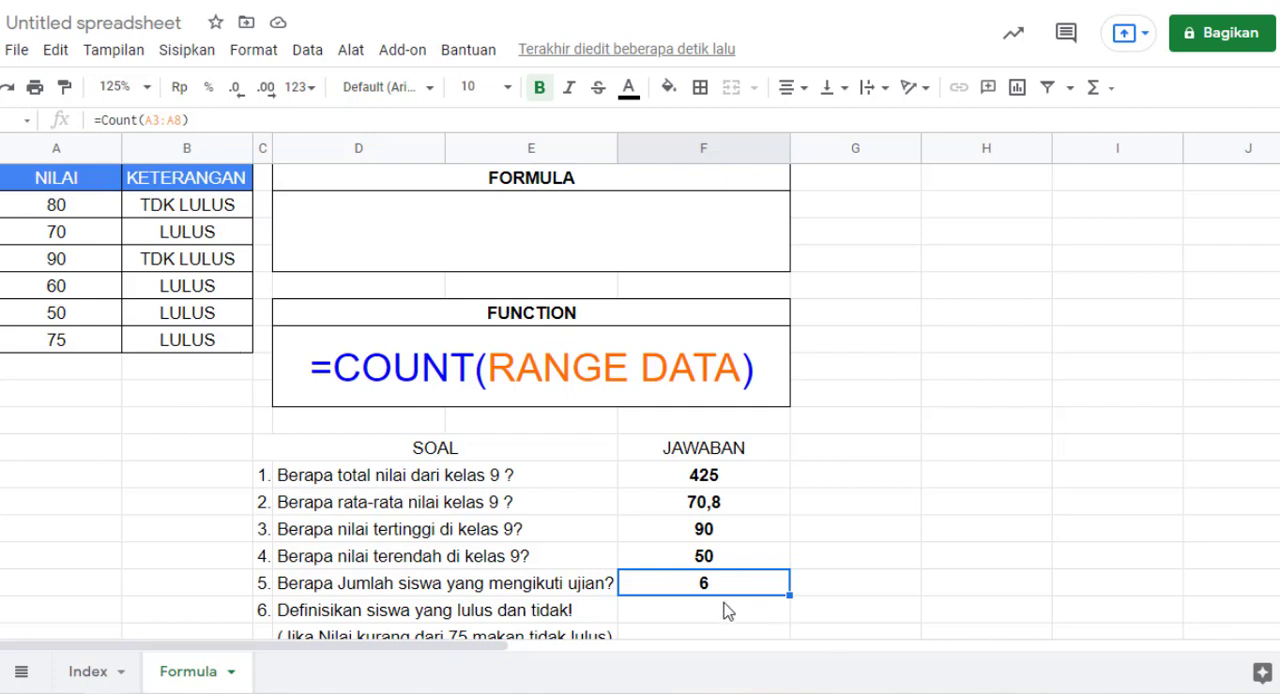
Step: Change the range in the question 5 COUNT formula to B3:B8, the KETERANGAN text column
{"action": "left_click", "coordinate": [148, 120]}
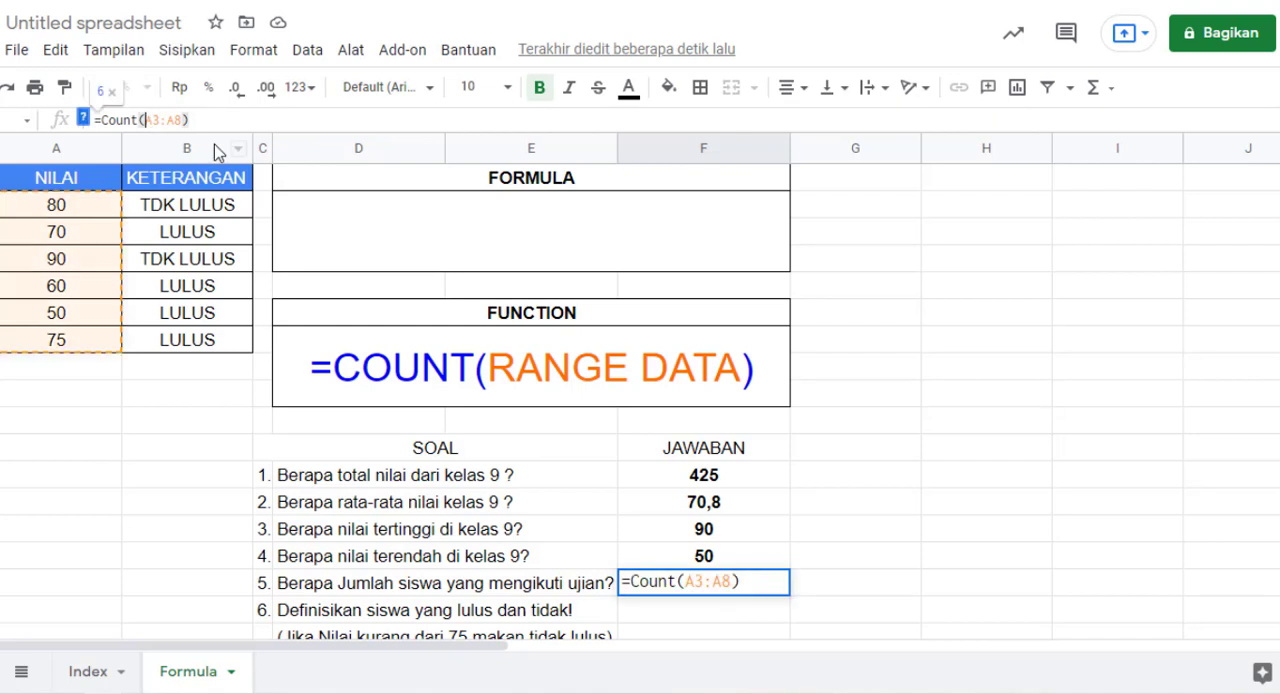
{"action": "left_click", "coordinate": [698, 580]}
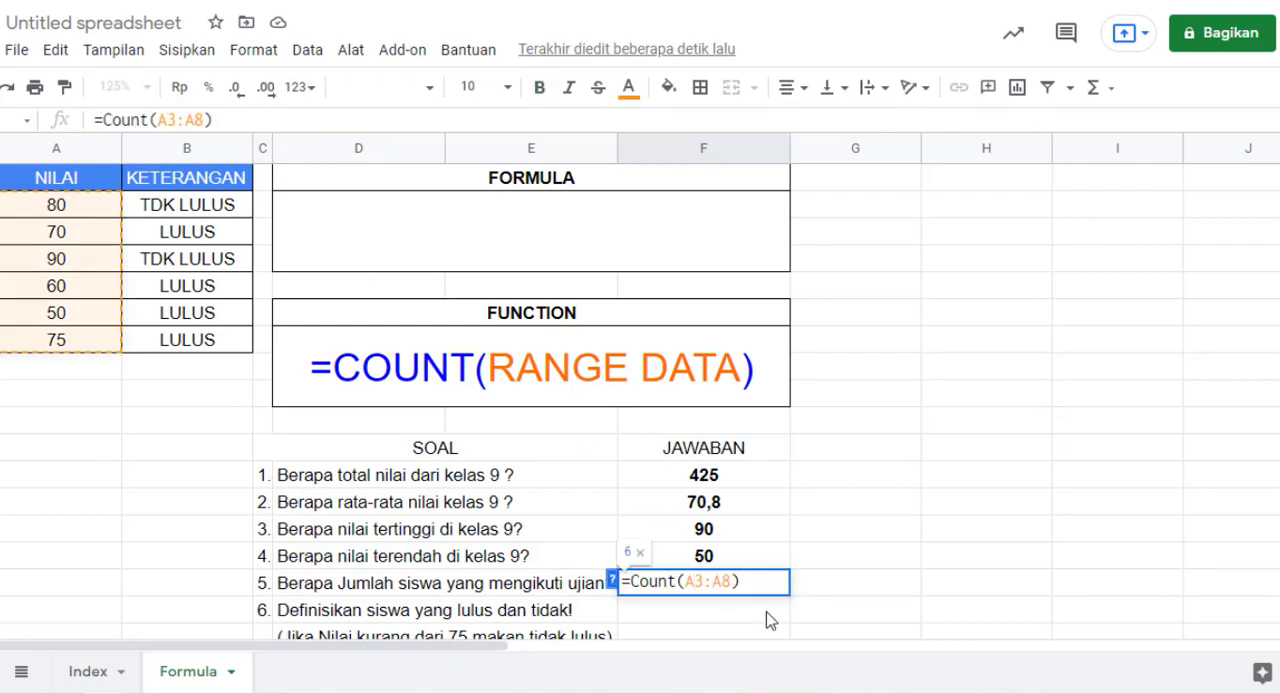
{"action": "key", "text": "BackSpace"}
{"action": "type", "text": "B"}
{"action": "key", "text": "Right"}
{"action": "key", "text": "Right"}
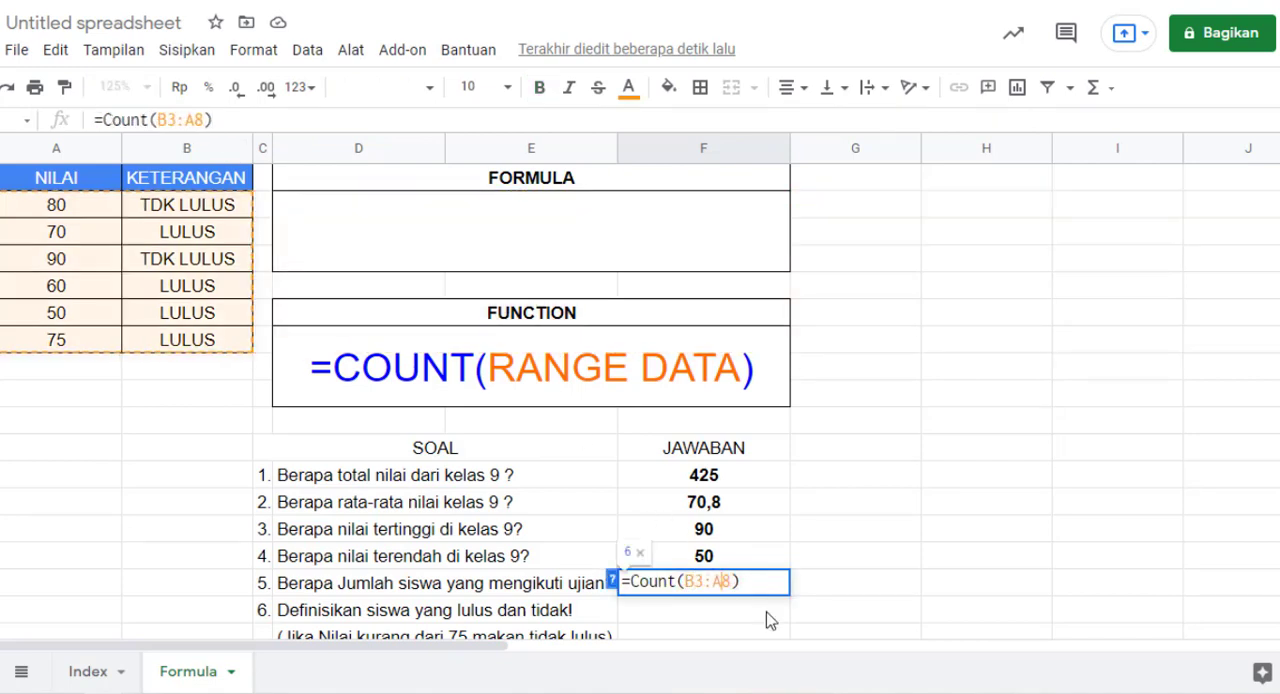
{"action": "key", "text": "Delete"}
{"action": "type", "text": "B"}
{"action": "key", "text": "Return"}
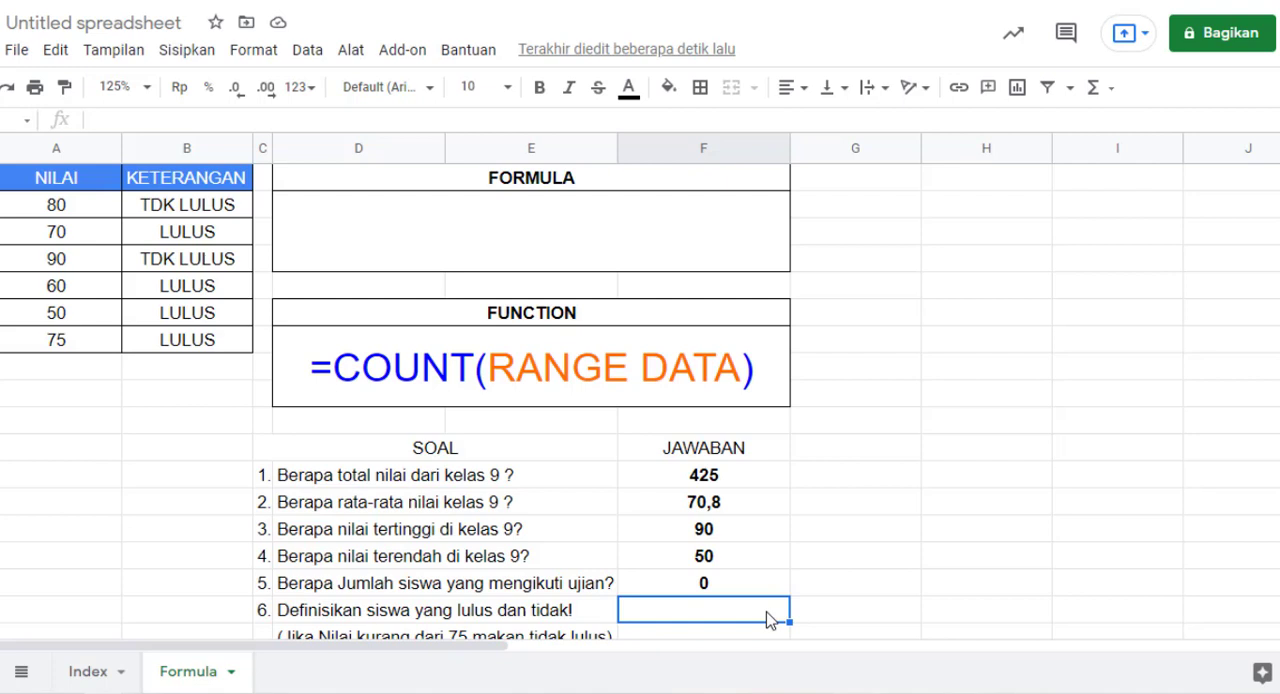
Step: Replace the question 5 answer with =Counta(B3:B8) to count the text entries in the KETERANGAN column
{"action": "key", "text": "Up"}
{"action": "type", "text": "=CO"}
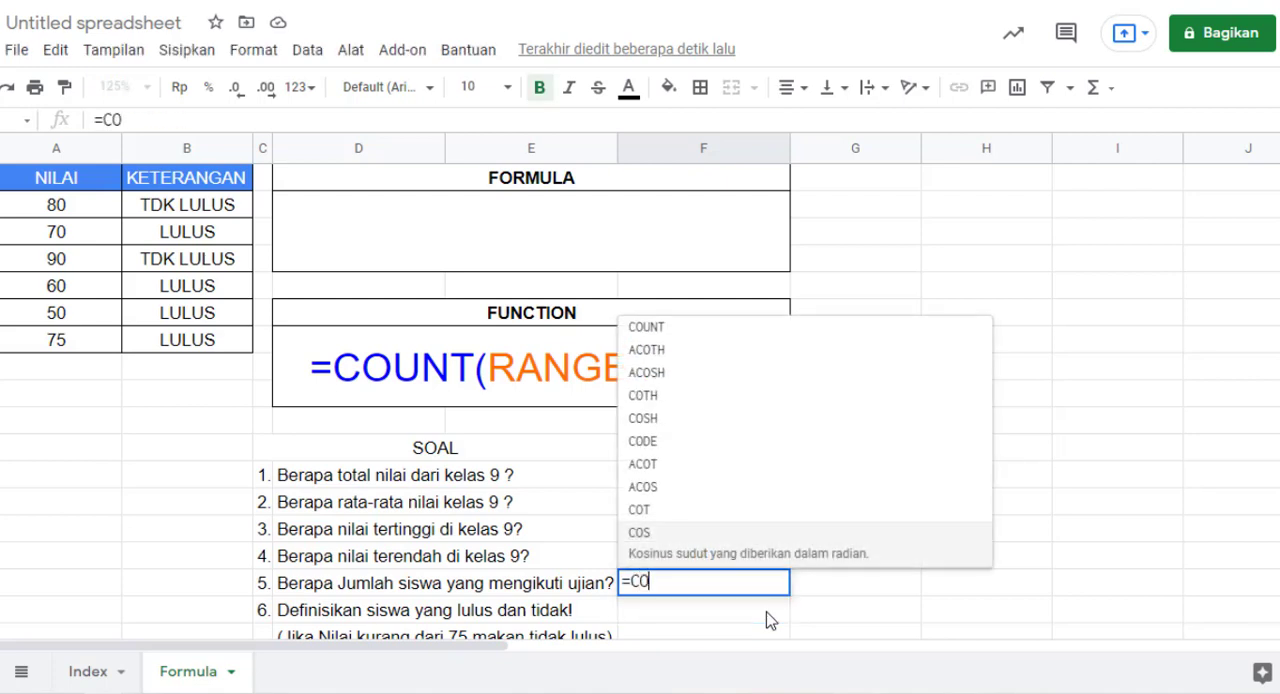
{"action": "key", "text": "BackSpace"}
{"action": "type", "text": "ounta("}
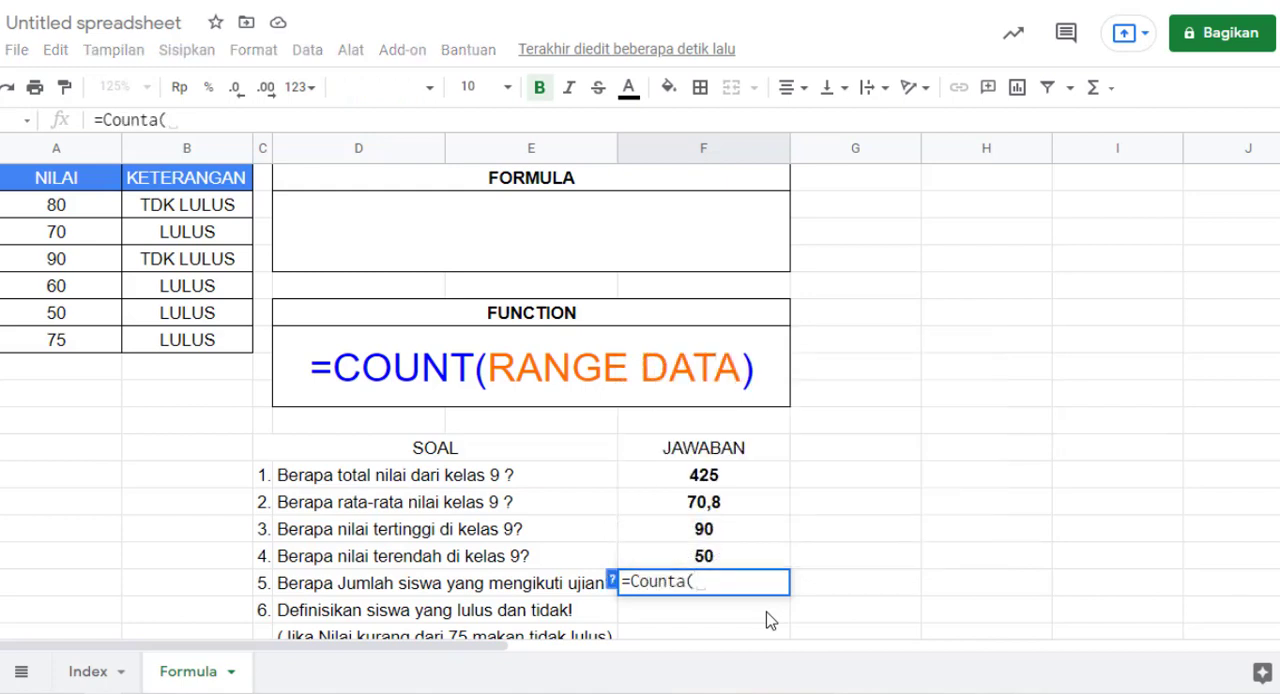
{"action": "left_click_drag", "start_coordinate": [190, 205], "coordinate": [204, 340]}
{"action": "key", "text": "Return"}
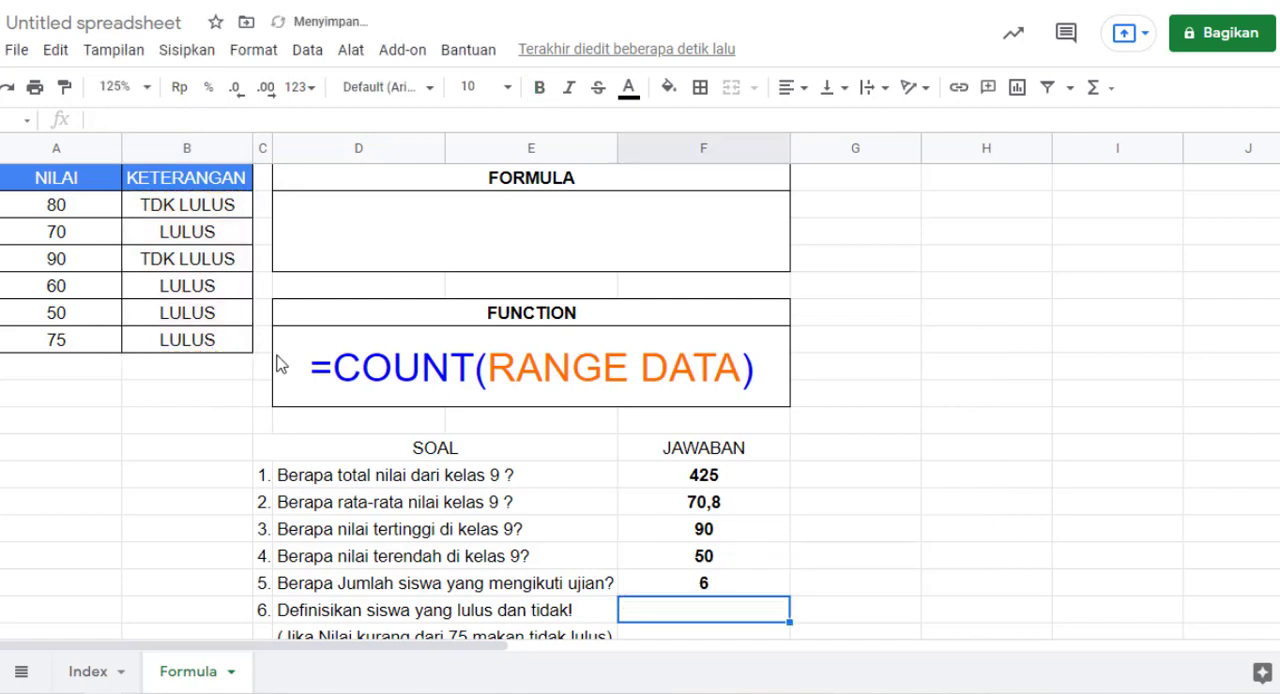
{"action": "key", "text": "Up"}
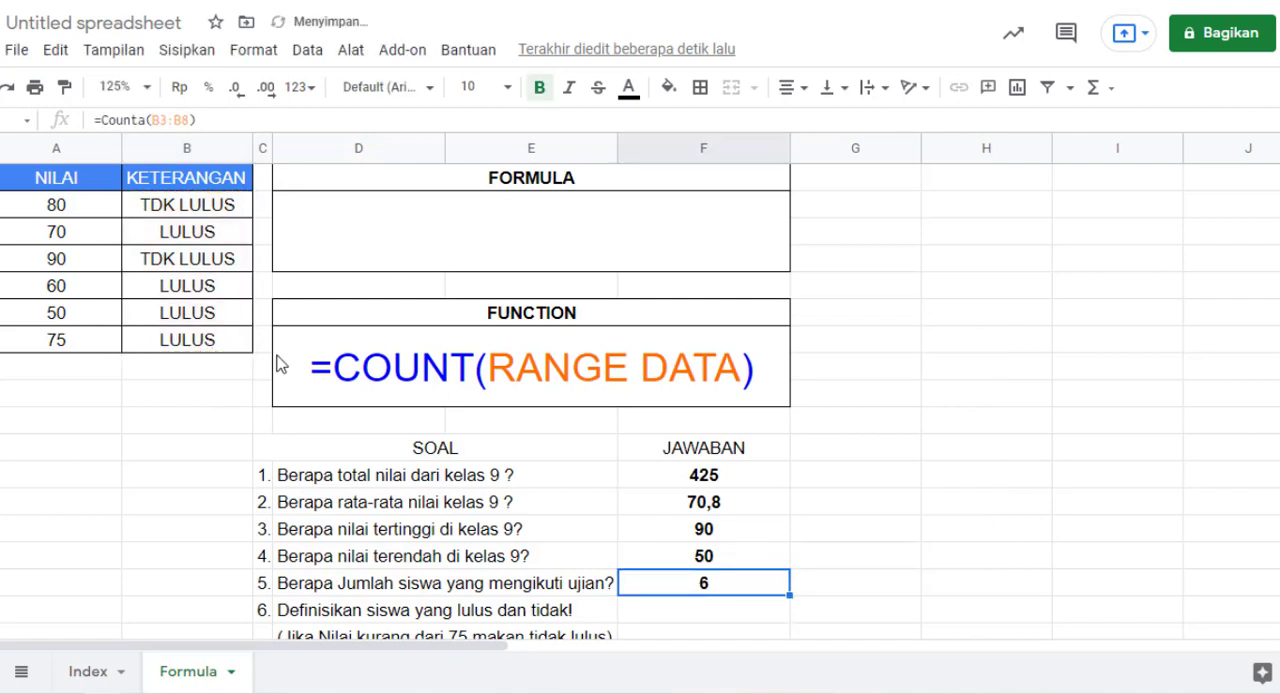
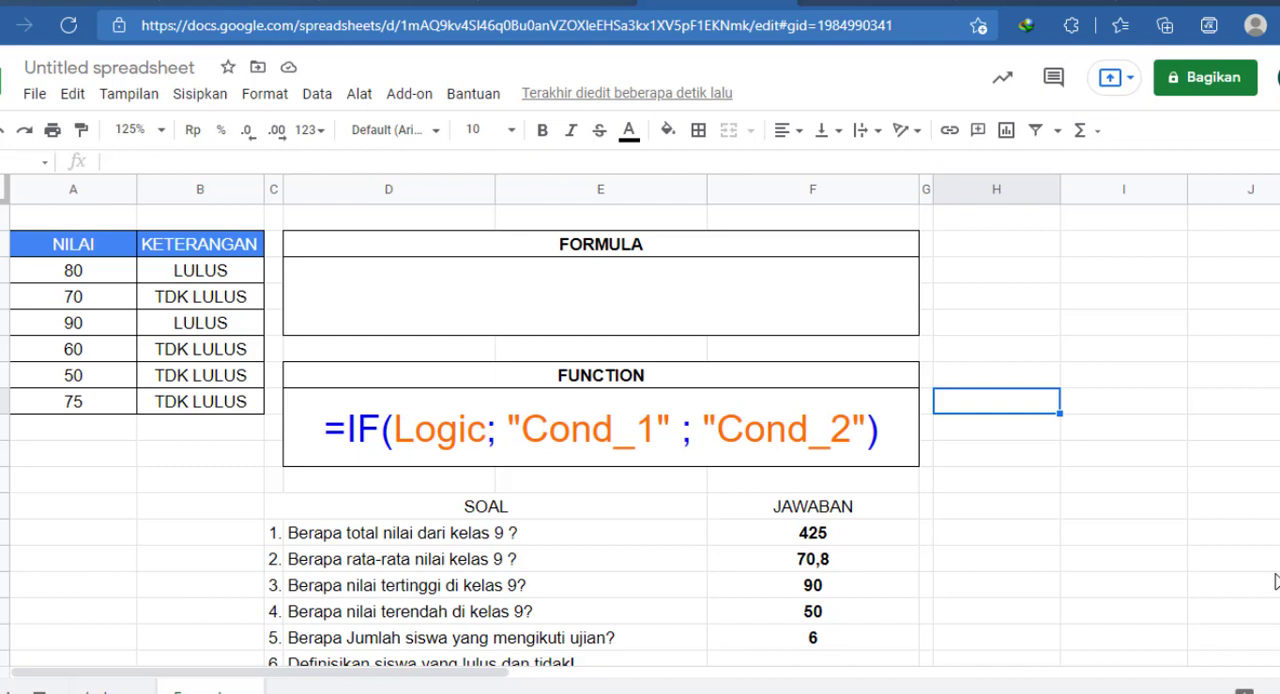
Step: Begin an IF formula in cell H7 for question 6, which defines who passes and who fails
{"action": "left_click", "coordinate": [960, 377]}
{"action": "type", "text": "="}
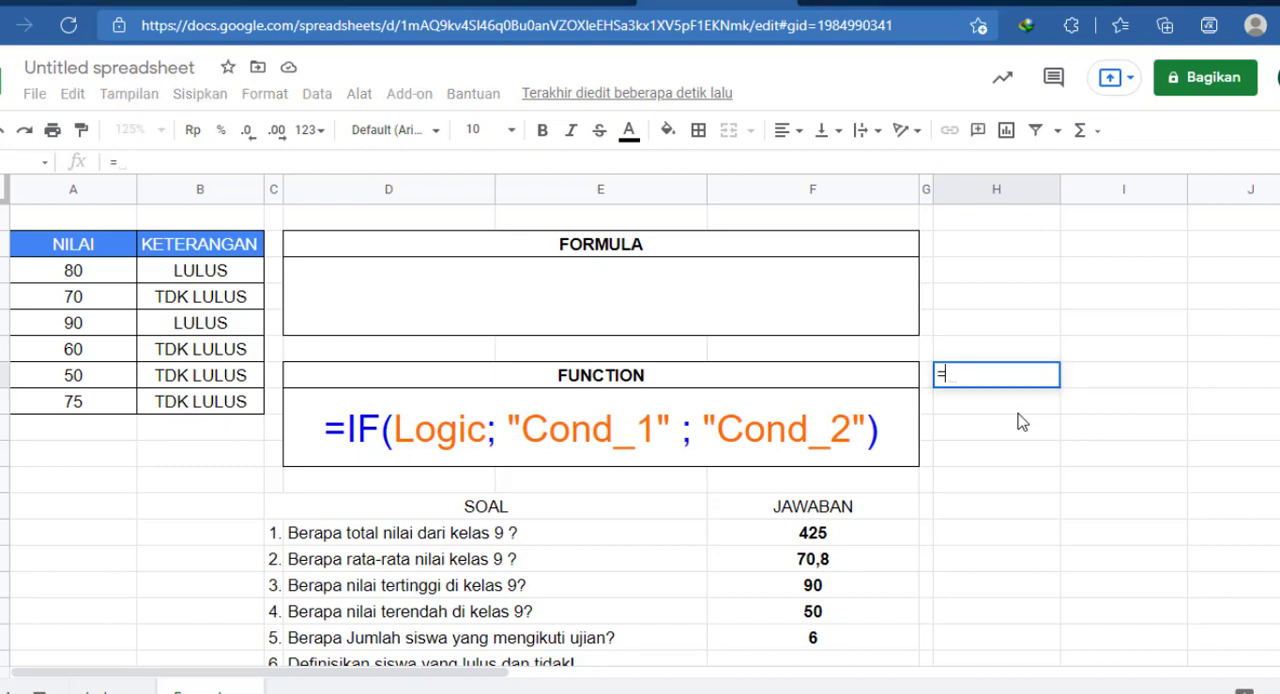
{"action": "type", "text": "IF"}
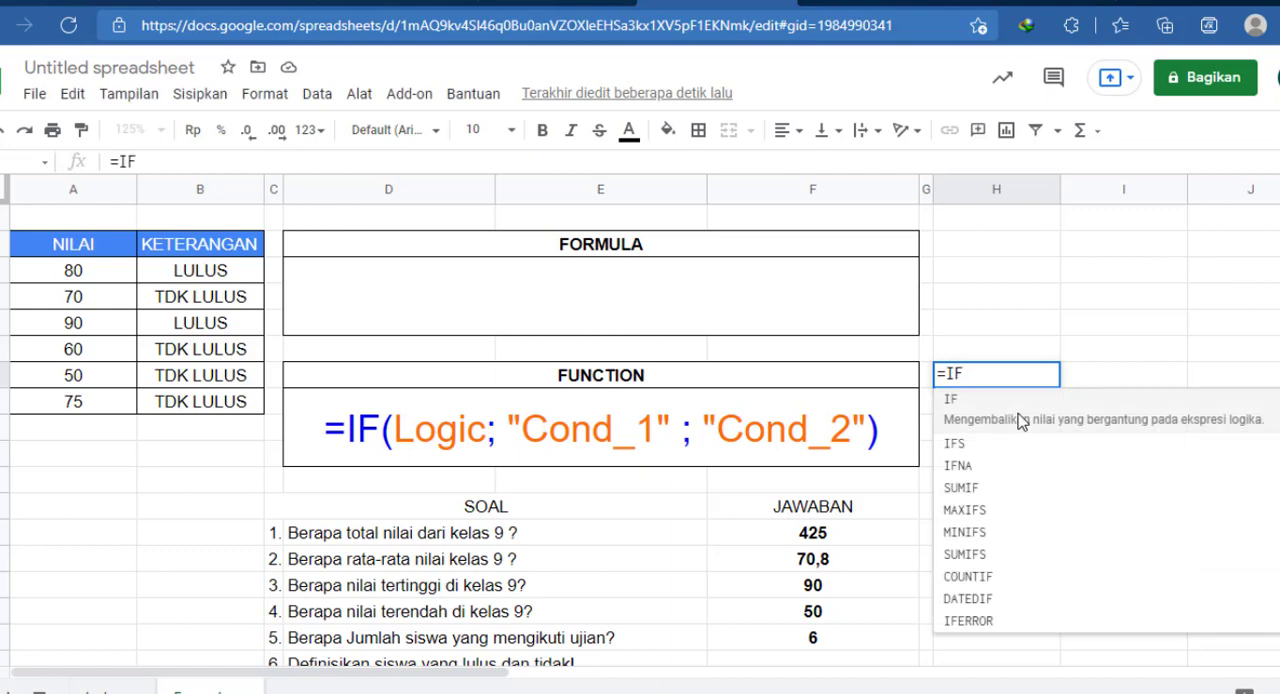
{"action": "scroll", "coordinate": [730, 414], "scroll_direction": "down", "scroll_amount": 2}
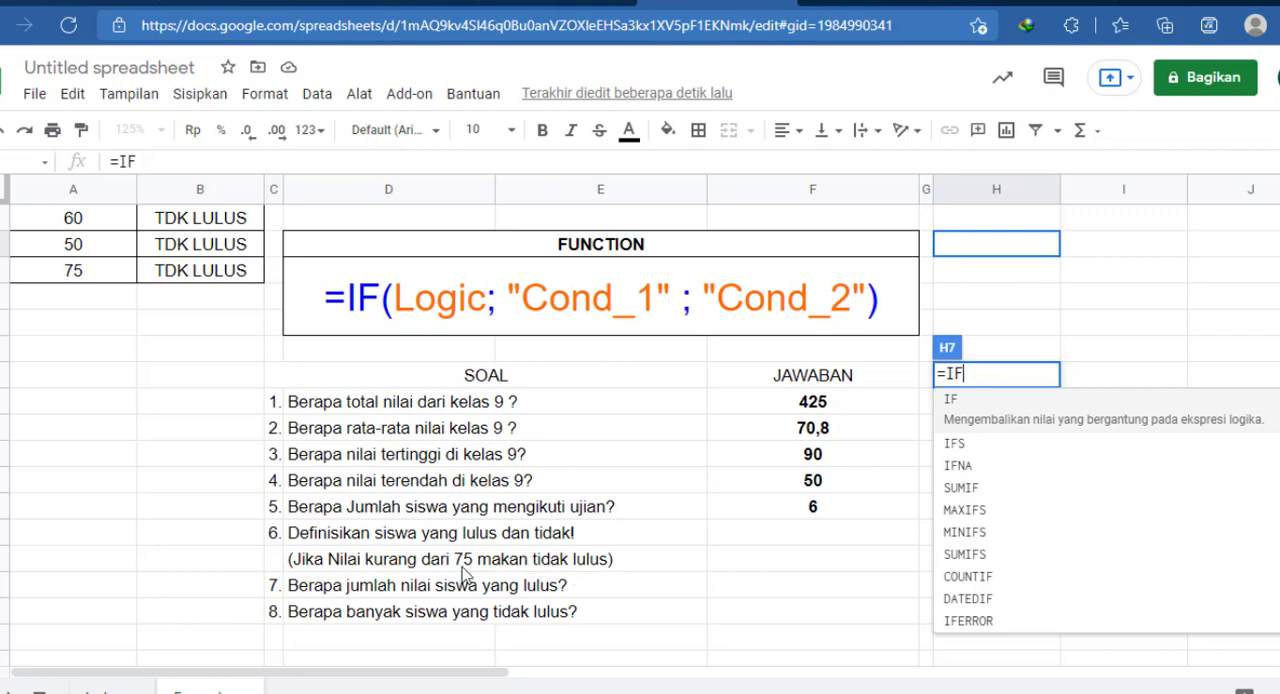
{"action": "scroll", "coordinate": [466, 575], "scroll_direction": "up", "scroll_amount": 2}
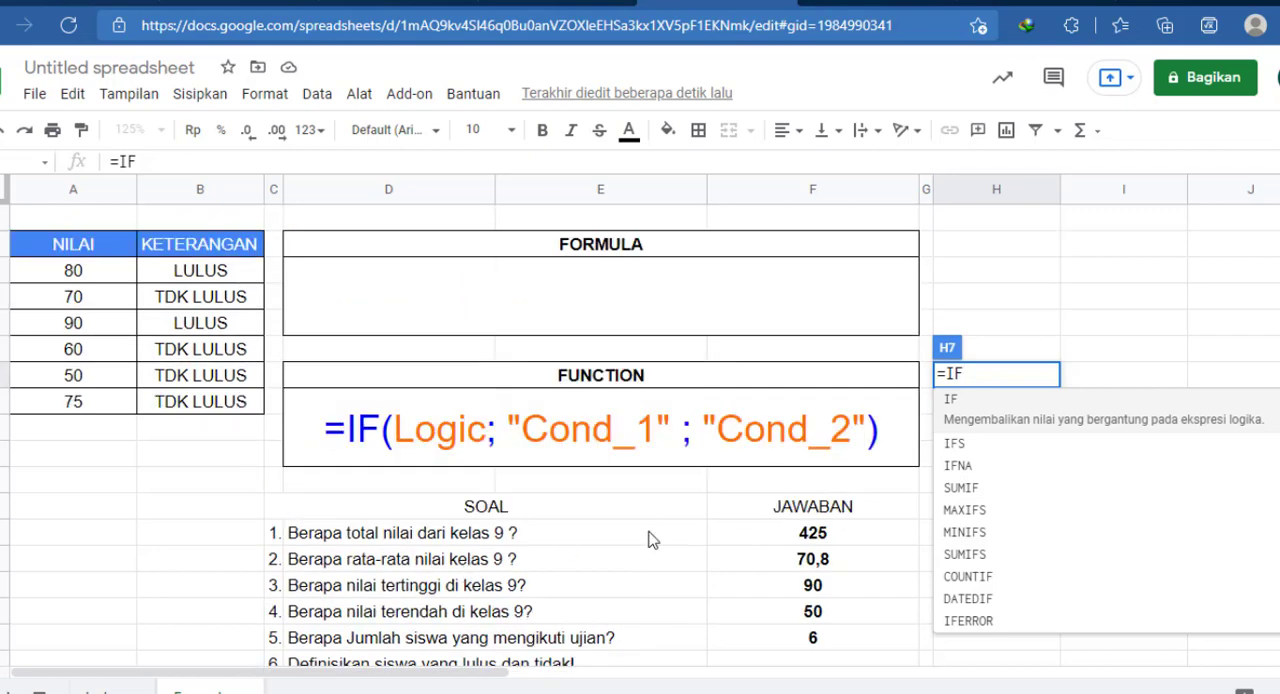
{"action": "scroll", "coordinate": [500, 608], "scroll_direction": "down", "scroll_amount": 2}
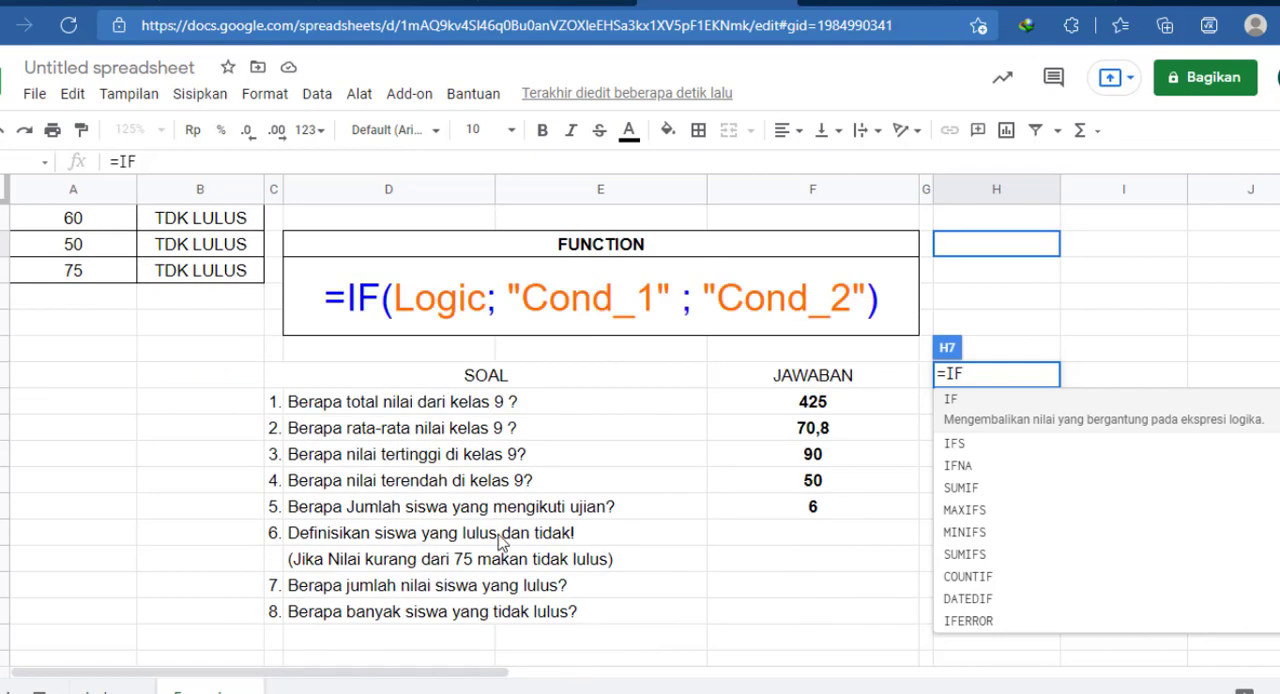
{"action": "scroll", "coordinate": [437, 530], "scroll_direction": "up", "scroll_amount": 2}
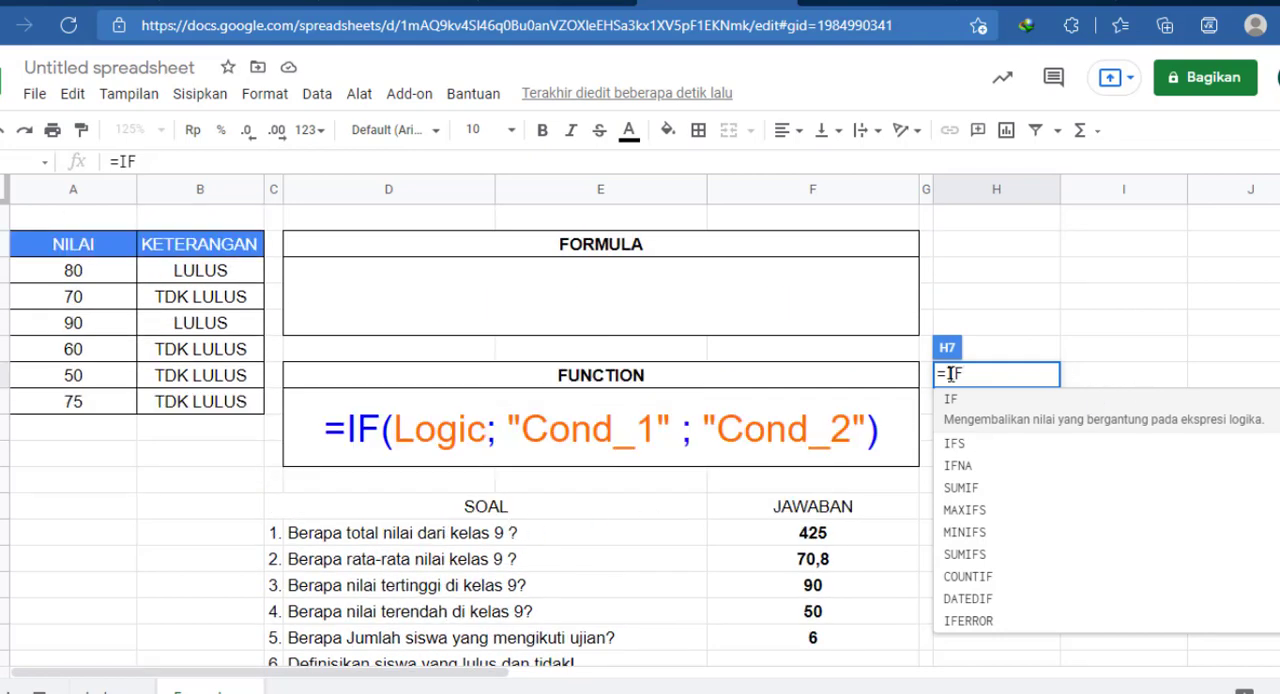
{"action": "type", "text": "("}
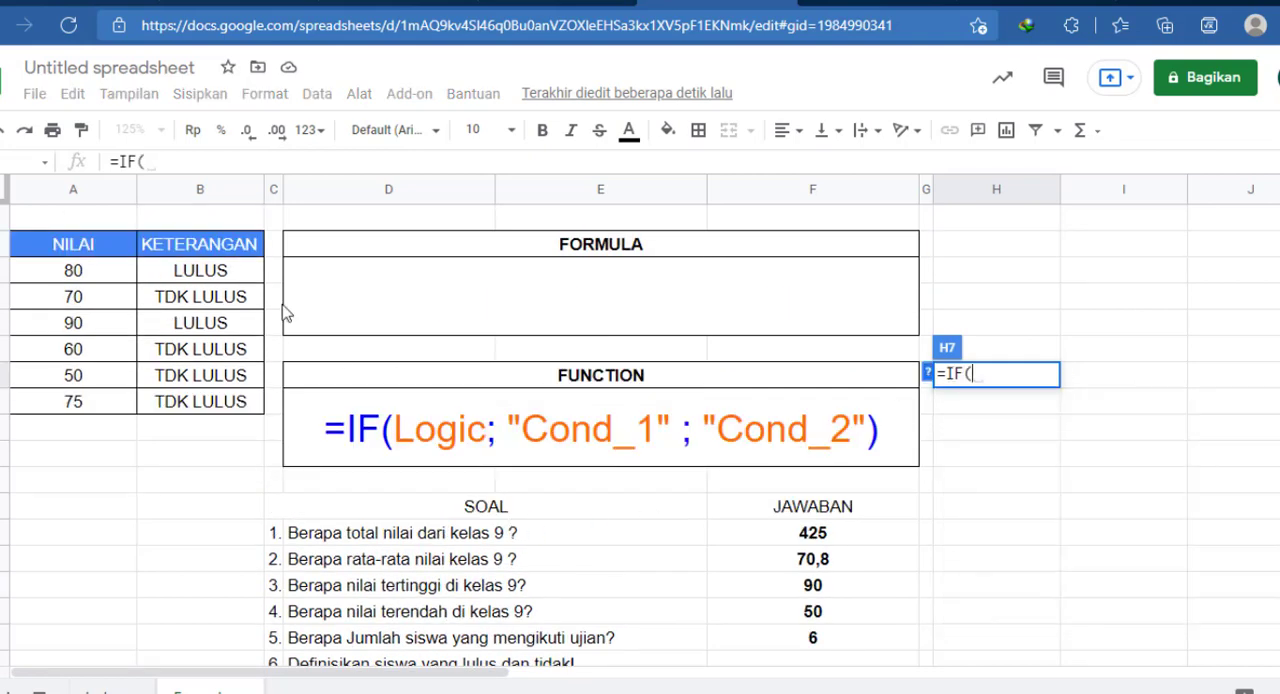
Step: Give the IF formula the logical test A3<75, referring to the first score in the NILAI column
{"action": "left_click", "coordinate": [85, 278]}
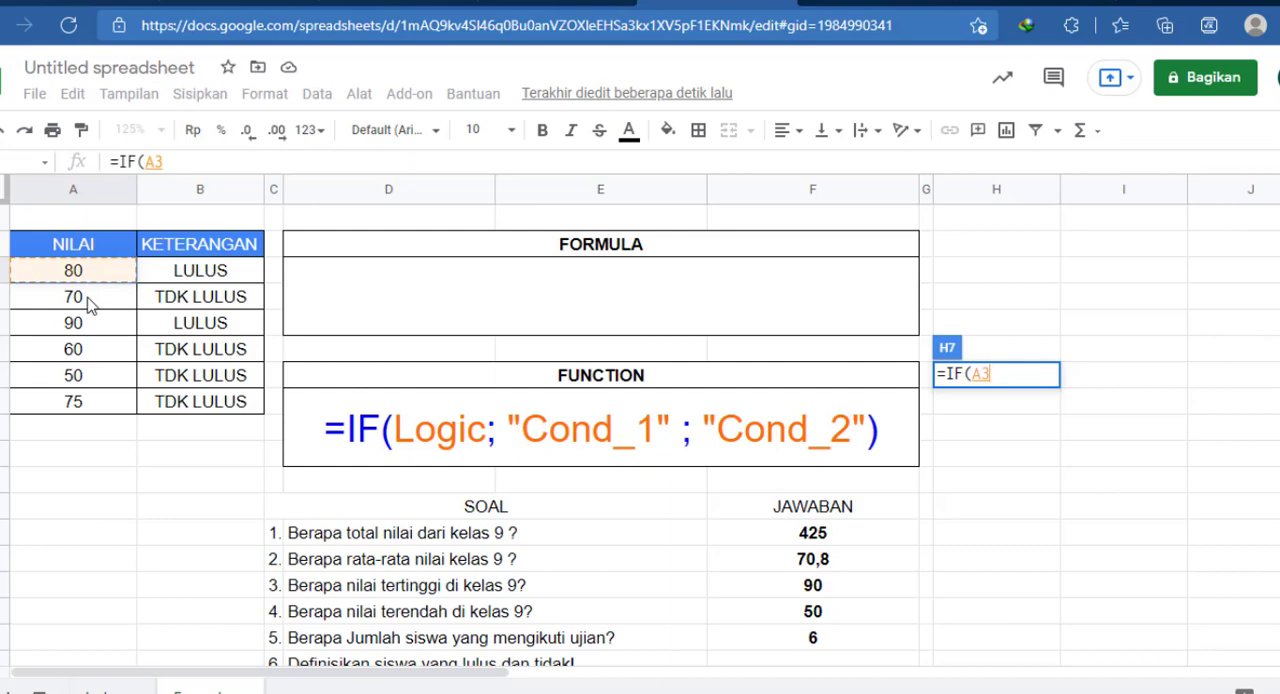
{"action": "type", "text": "<=75"}
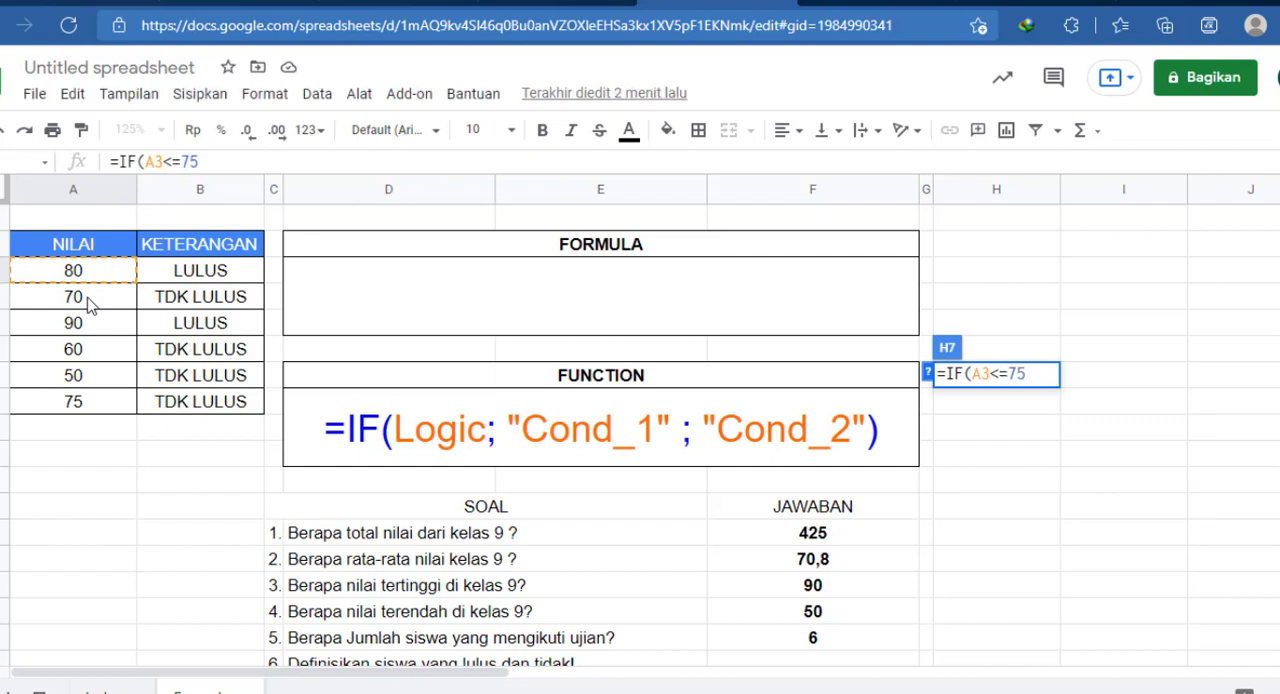
{"action": "key", "text": "BackSpace"}
{"action": "key", "text": "BackSpace"}
{"action": "key", "text": "BackSpace"}
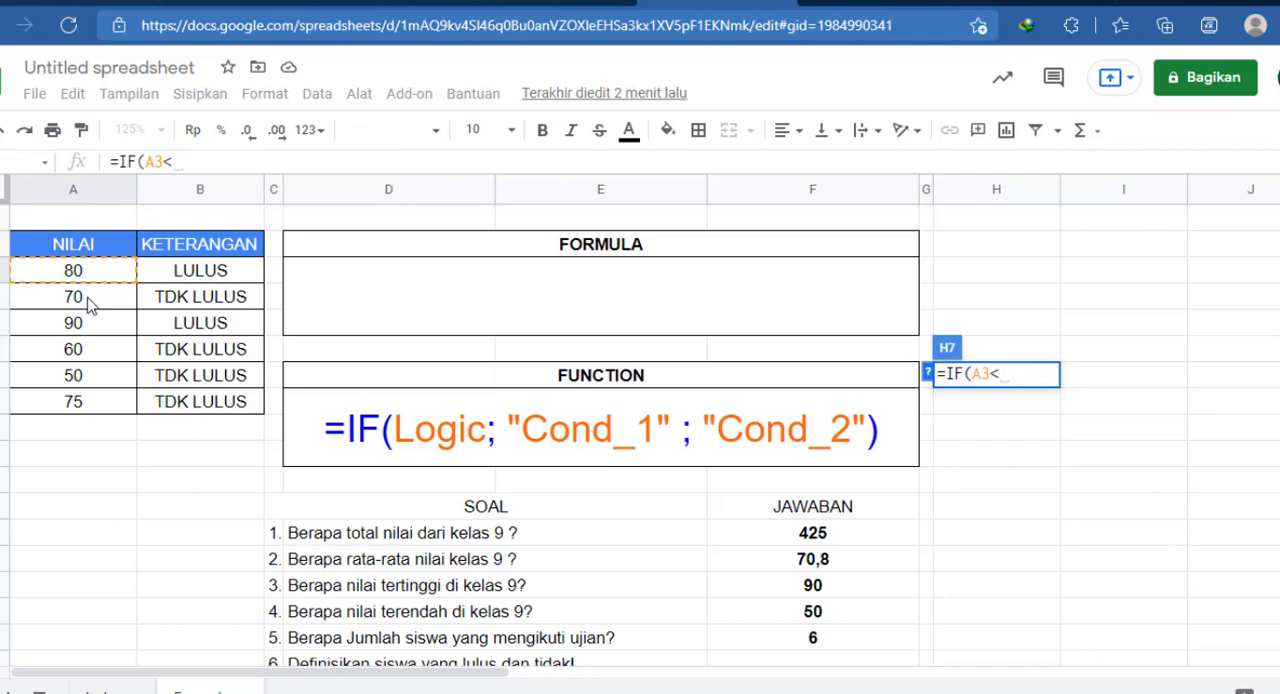
{"action": "type", "text": "75"}
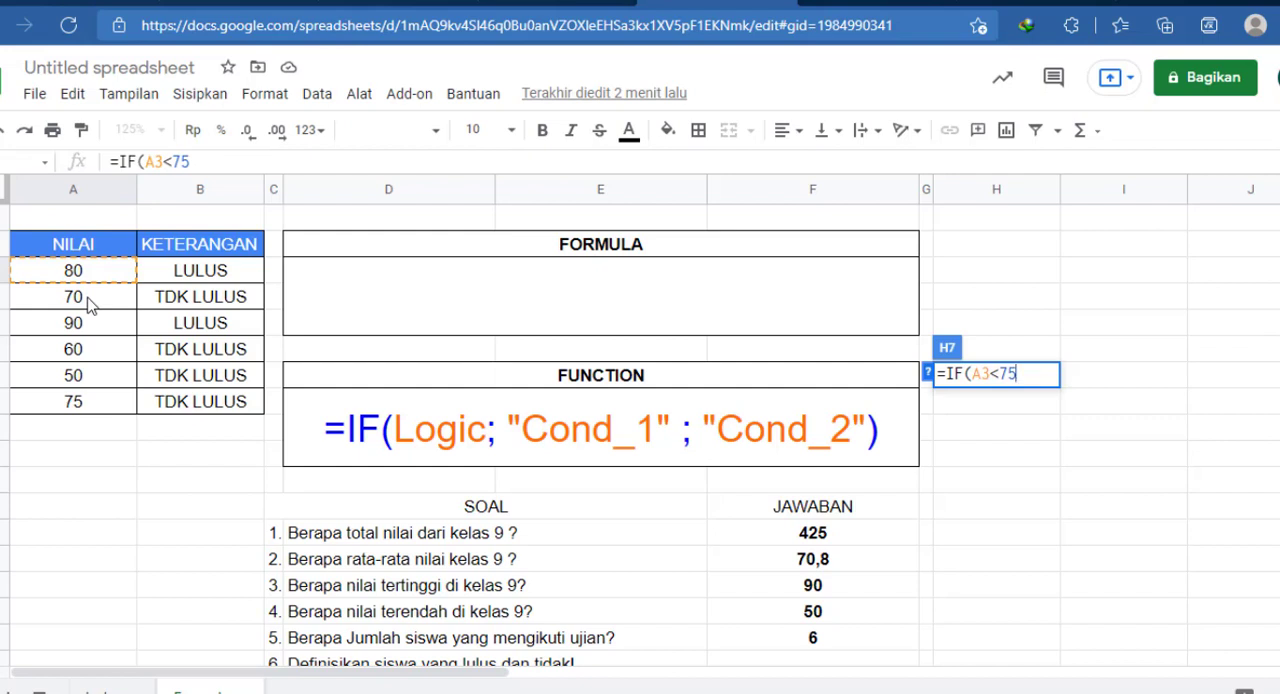
Step: Preview the logical test's result with A3 and with A4, then return the reference to A3
{"action": "left_click_drag", "start_coordinate": [973, 374], "coordinate": [1018, 374]}
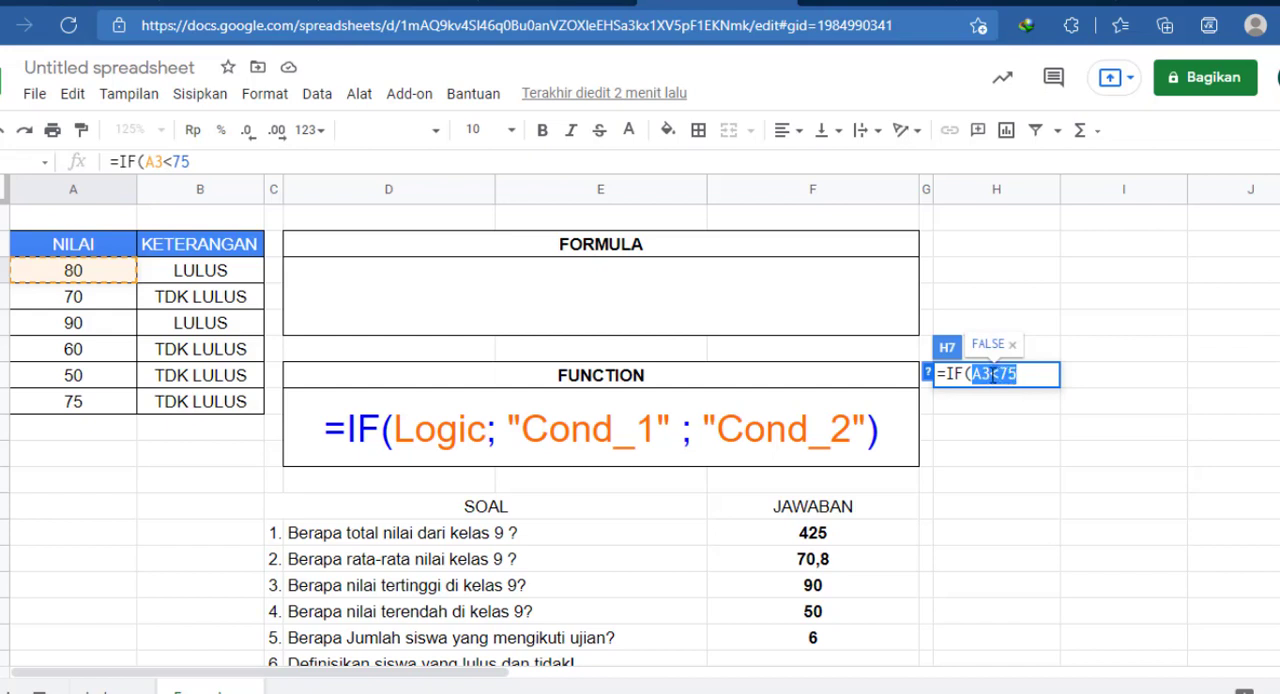
{"action": "left_click", "coordinate": [989, 374]}
{"action": "key", "text": "BackSpace"}
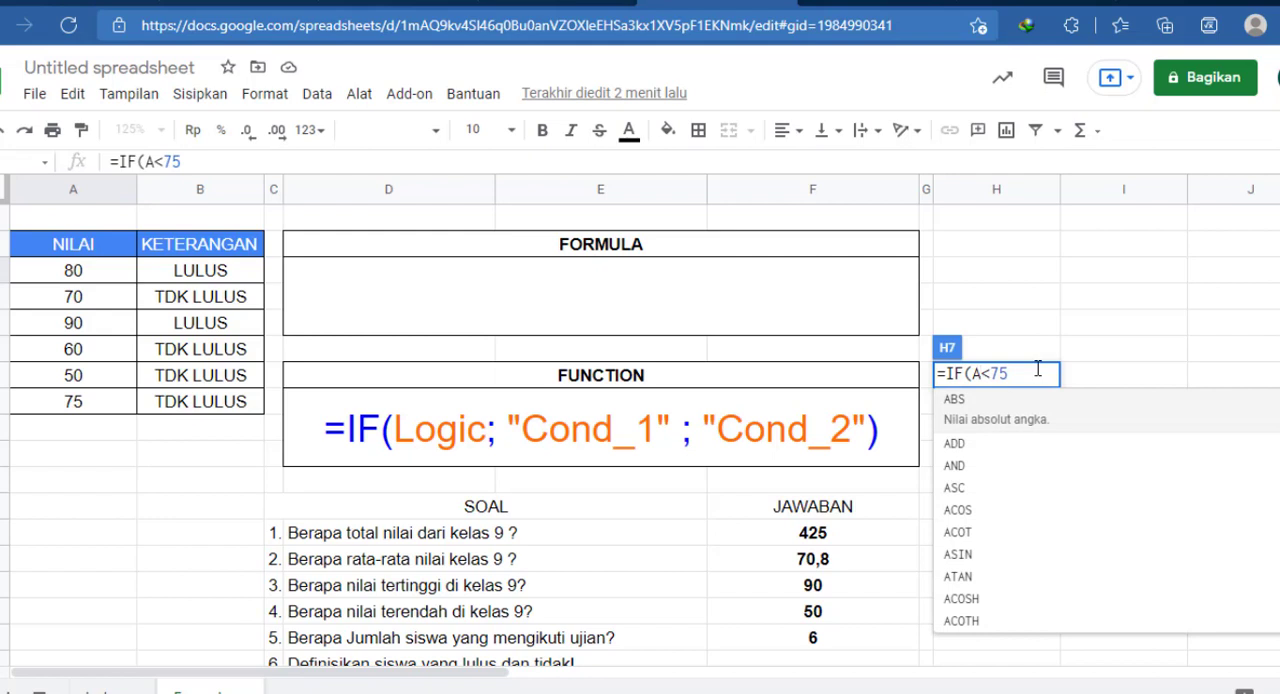
{"action": "type", "text": "4"}
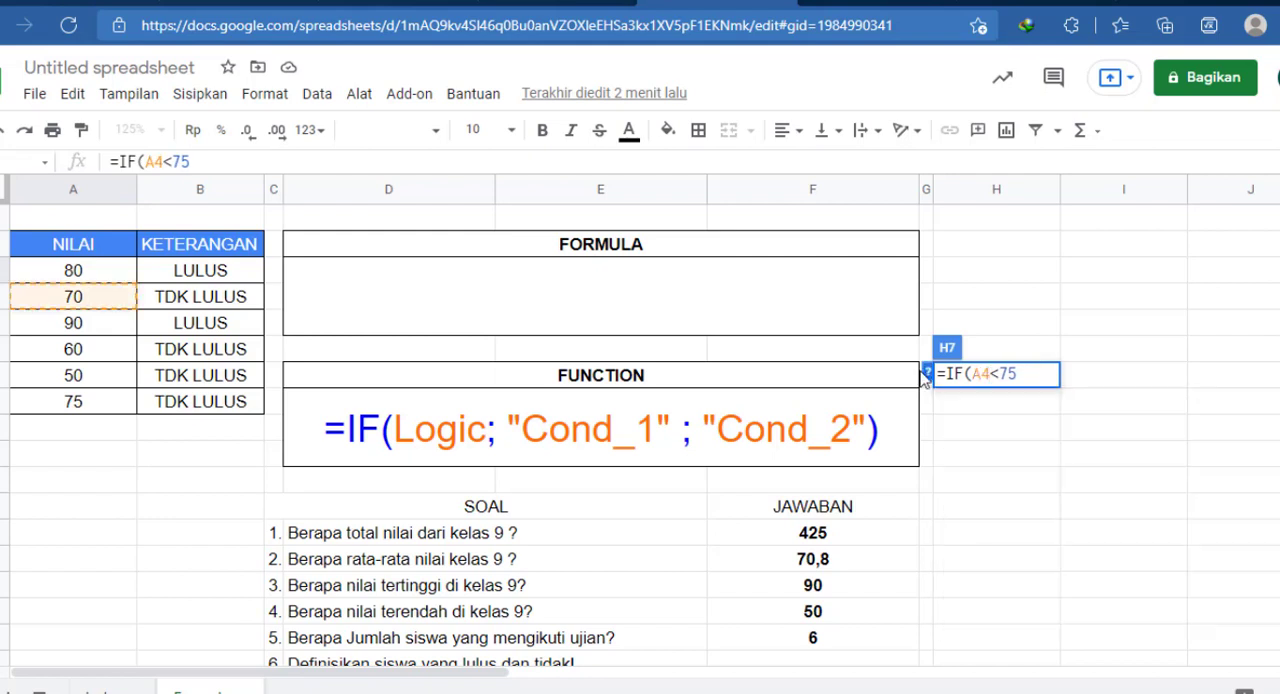
{"action": "left_click_drag", "start_coordinate": [973, 374], "coordinate": [1012, 374]}
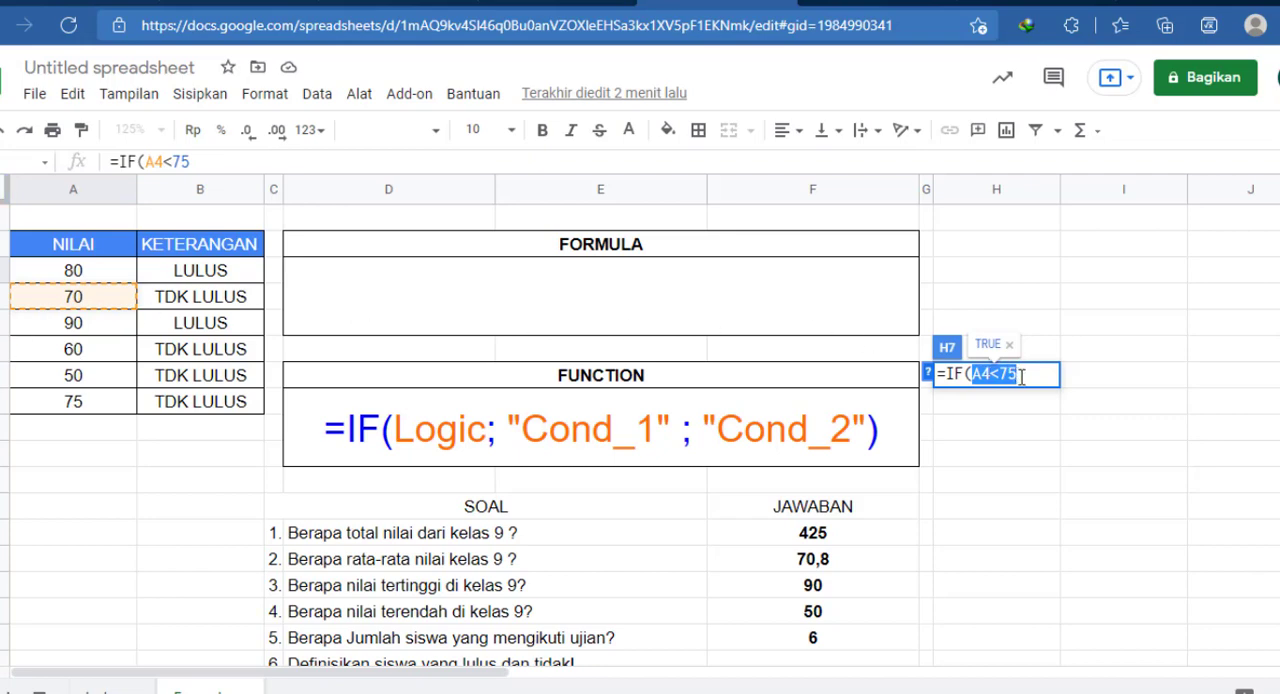
{"action": "left_click", "coordinate": [984, 374]}
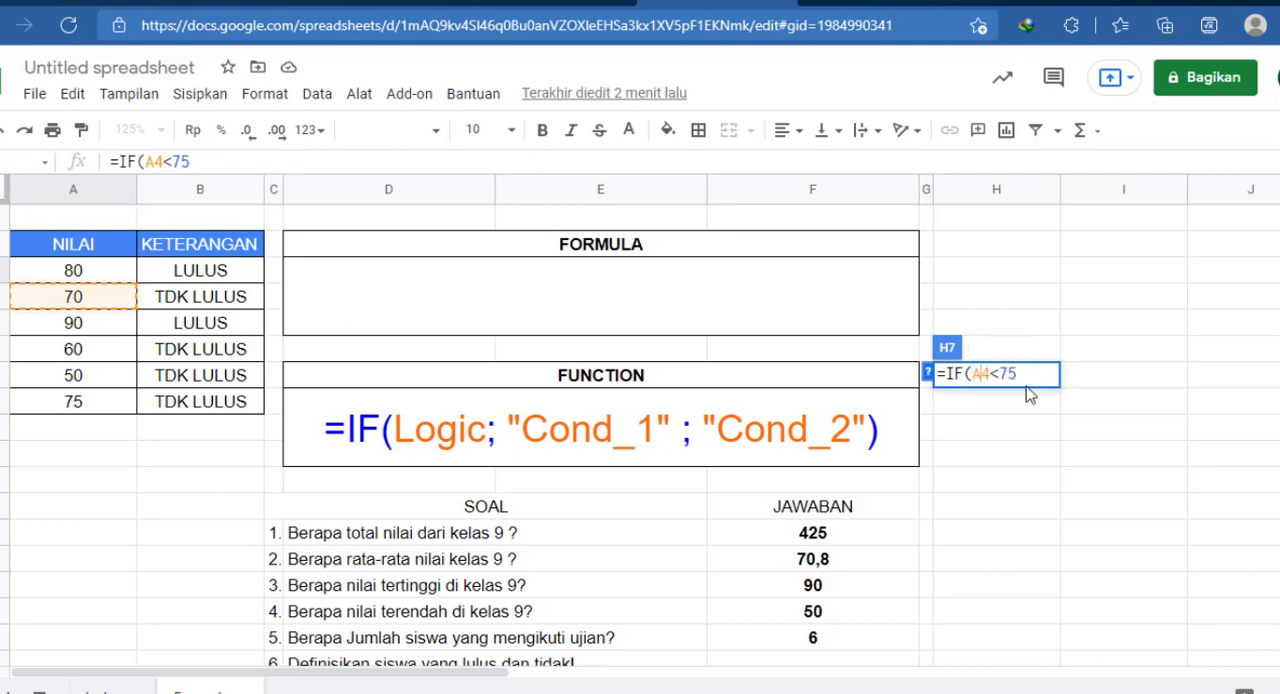
{"action": "key", "text": "Delete"}
{"action": "type", "text": "3"}
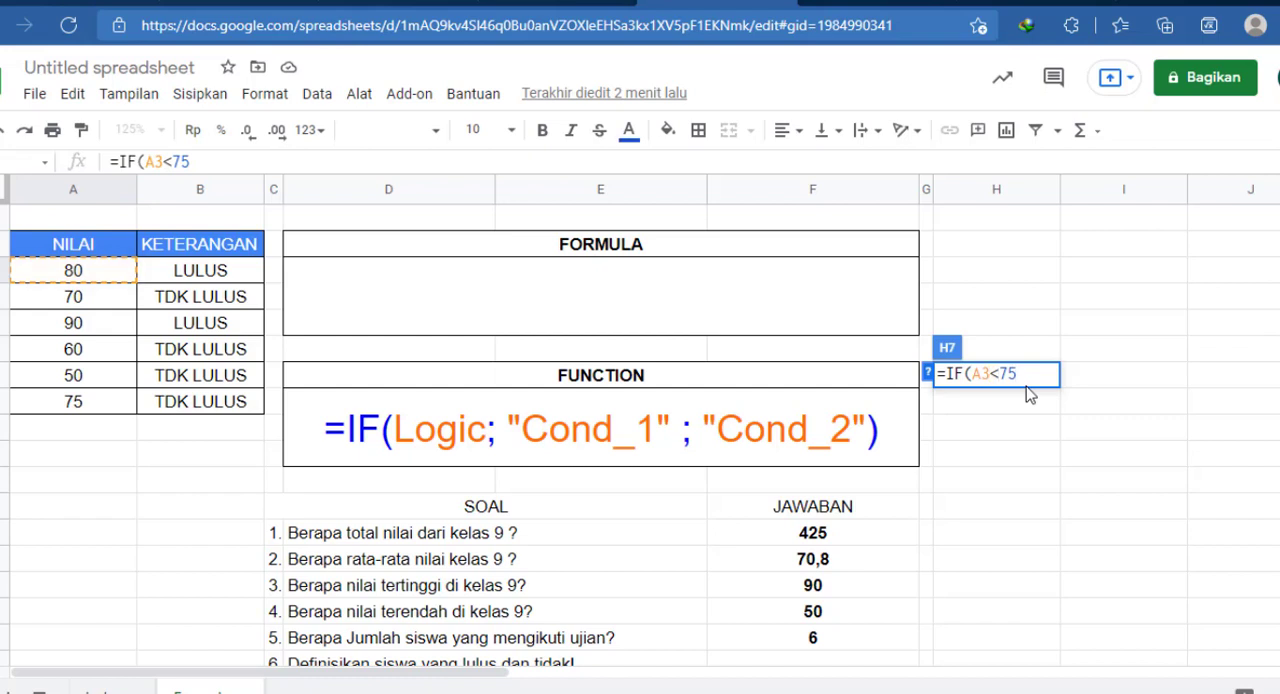
Step: Review the pass rule in question 6 alongside the IF function syntax and the NILAI scores
{"action": "scroll", "coordinate": [817, 500], "scroll_direction": "down", "scroll_amount": 3}
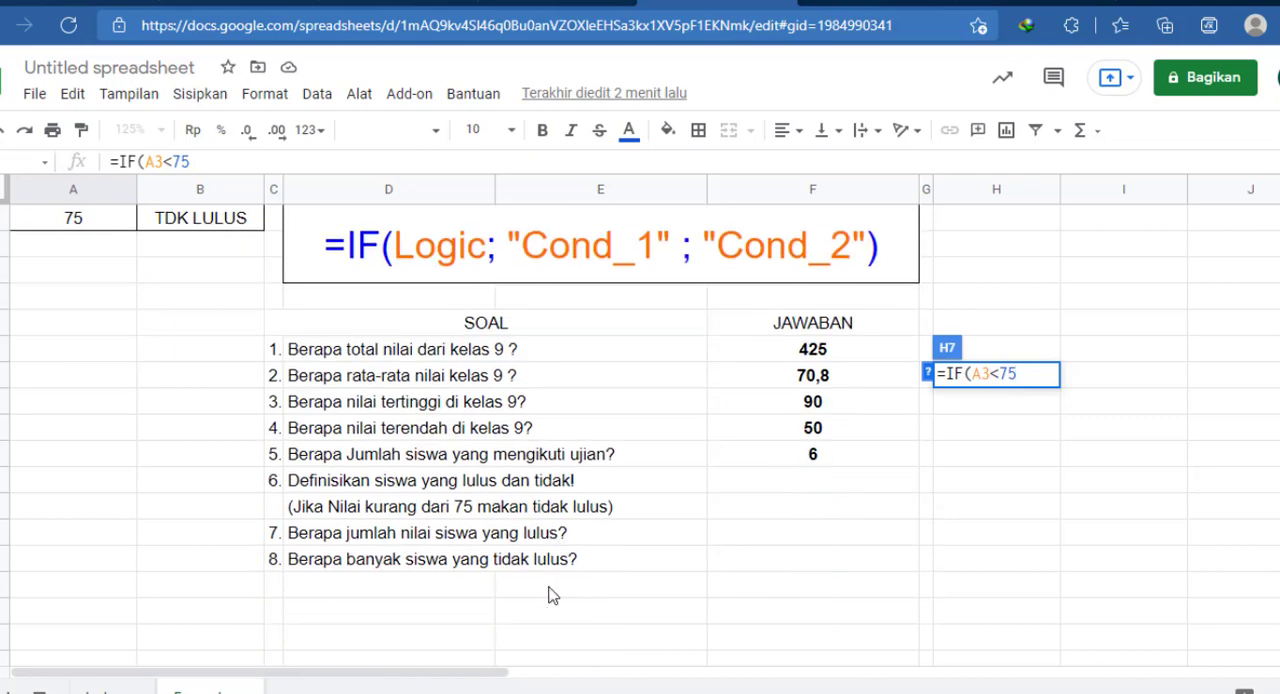
{"action": "scroll", "coordinate": [415, 515], "scroll_direction": "up", "scroll_amount": 1}
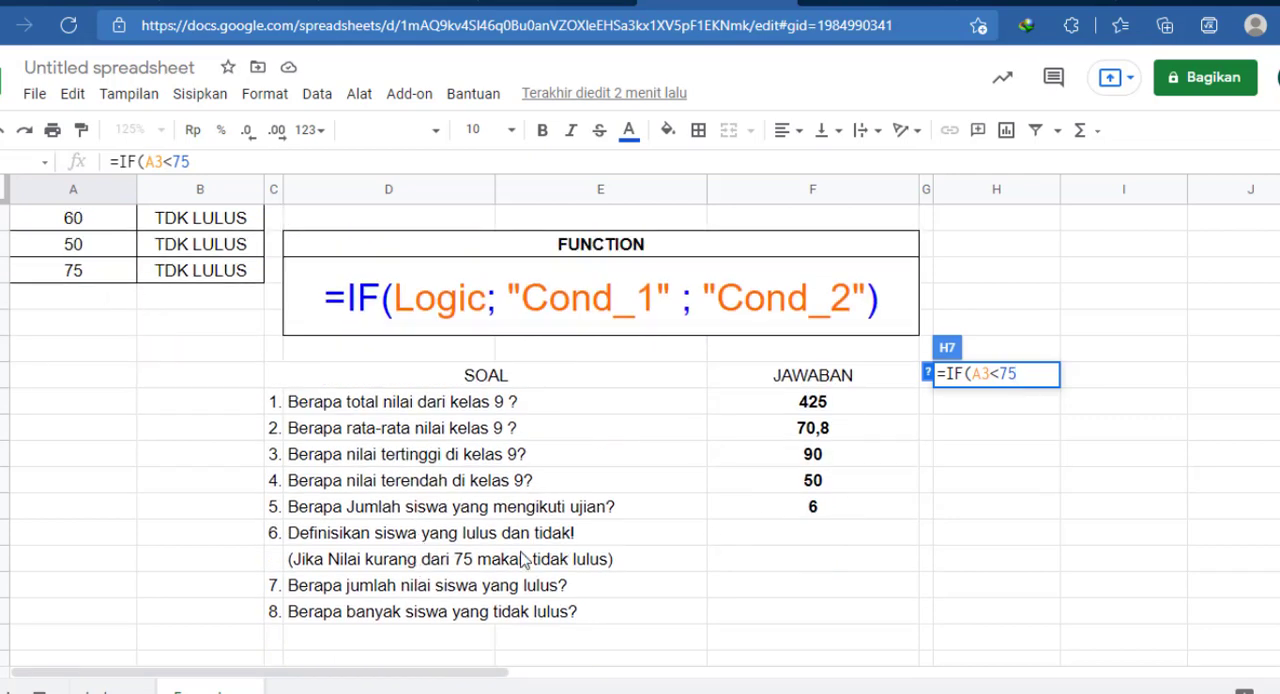
{"action": "scroll", "coordinate": [978, 454], "scroll_direction": "up", "scroll_amount": 2}
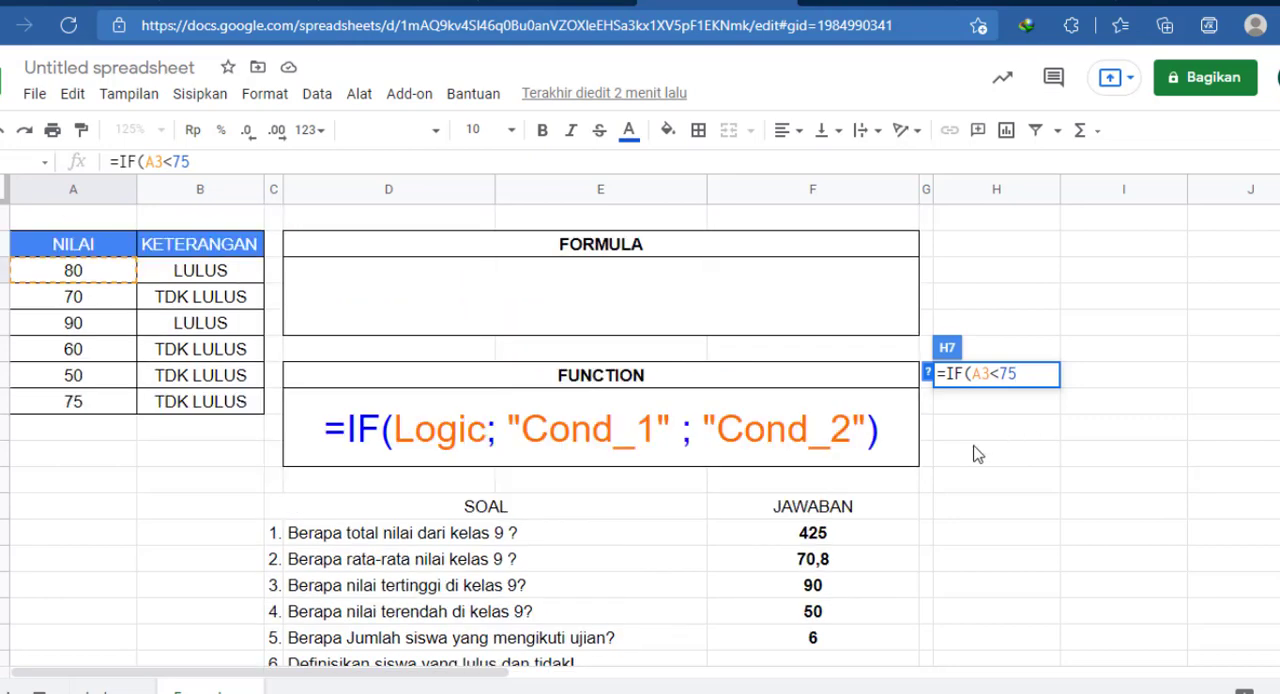
{"action": "scroll", "coordinate": [600, 552], "scroll_direction": "down", "scroll_amount": 2}
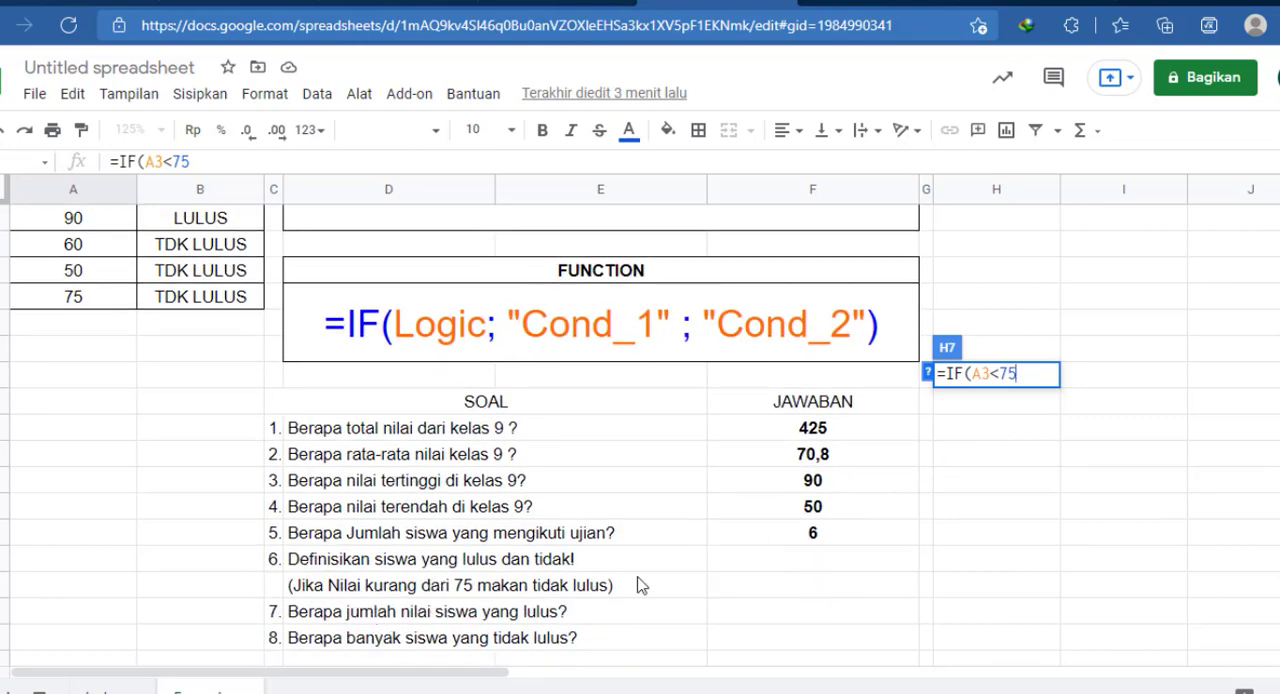
{"action": "scroll", "coordinate": [1023, 543], "scroll_direction": "up", "scroll_amount": 2}
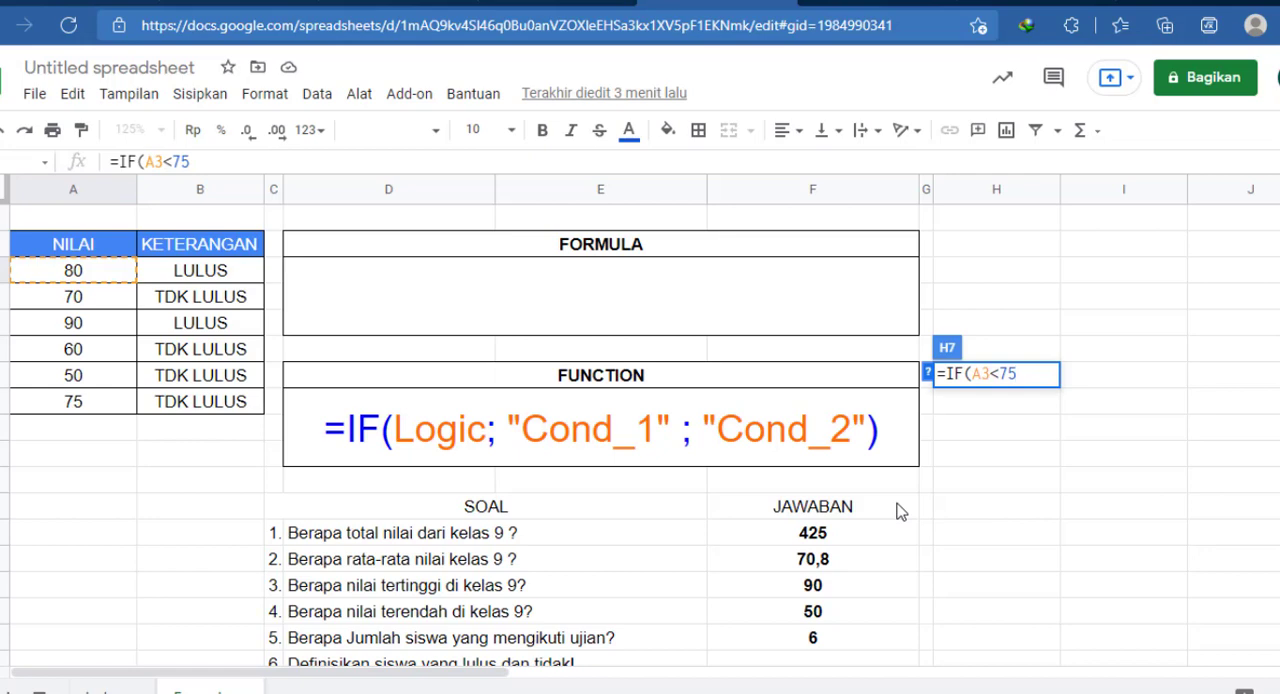
{"action": "scroll", "coordinate": [740, 470], "scroll_direction": "down", "scroll_amount": 1}
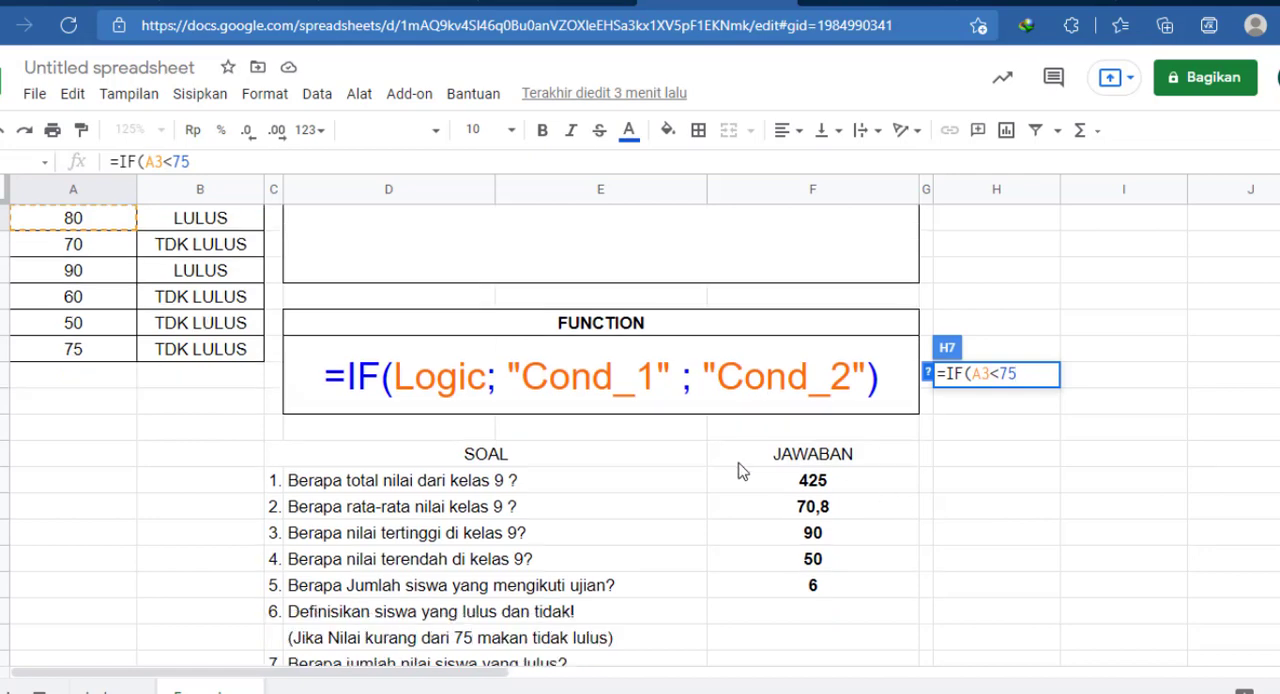
{"action": "scroll", "coordinate": [740, 470], "scroll_direction": "down", "scroll_amount": 2}
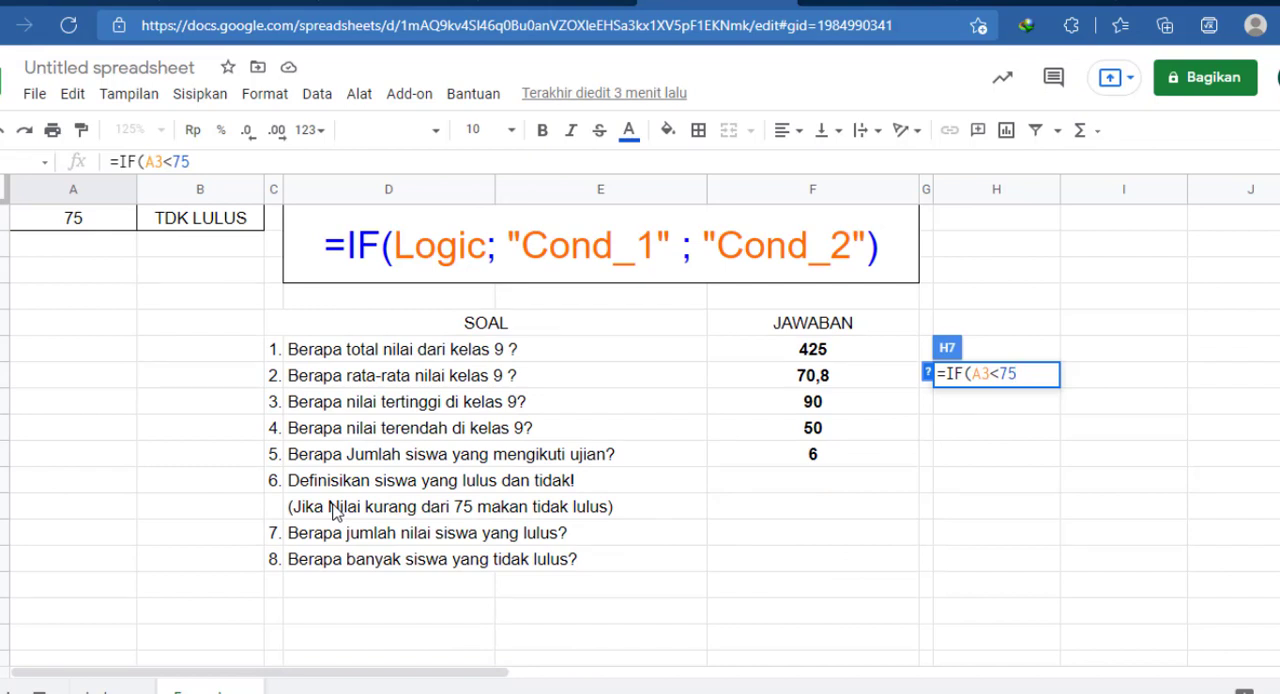
{"action": "scroll", "coordinate": [919, 511], "scroll_direction": "up", "scroll_amount": 2}
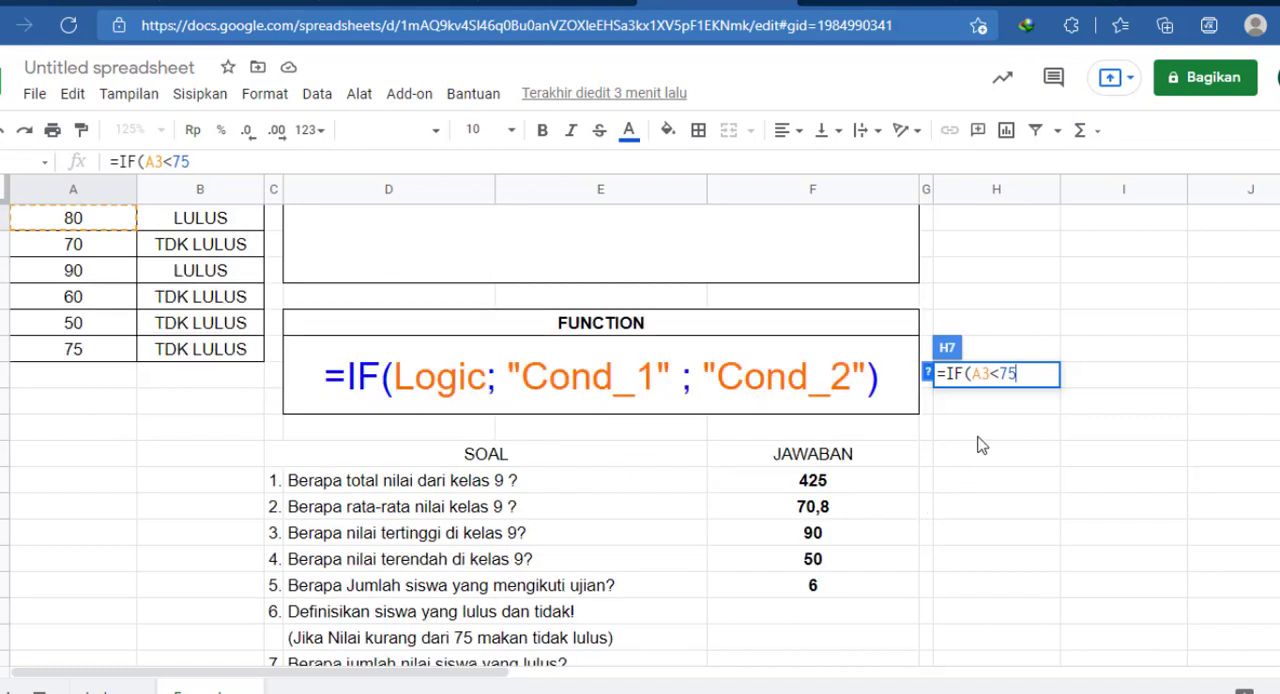
{"action": "scroll", "coordinate": [1008, 410], "scroll_direction": "up", "scroll_amount": 1}
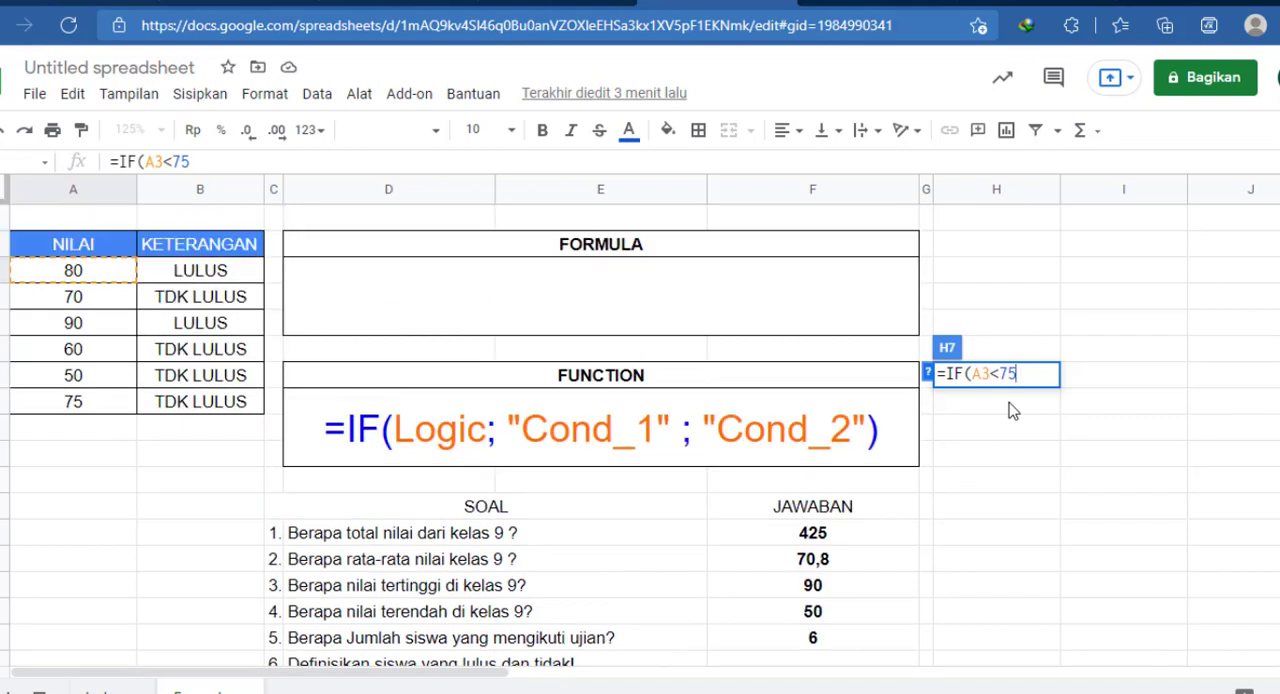
Step: Add "TDK LULUS" to the IF formula as the result when the score is below 75
{"action": "type", "text": ";"}
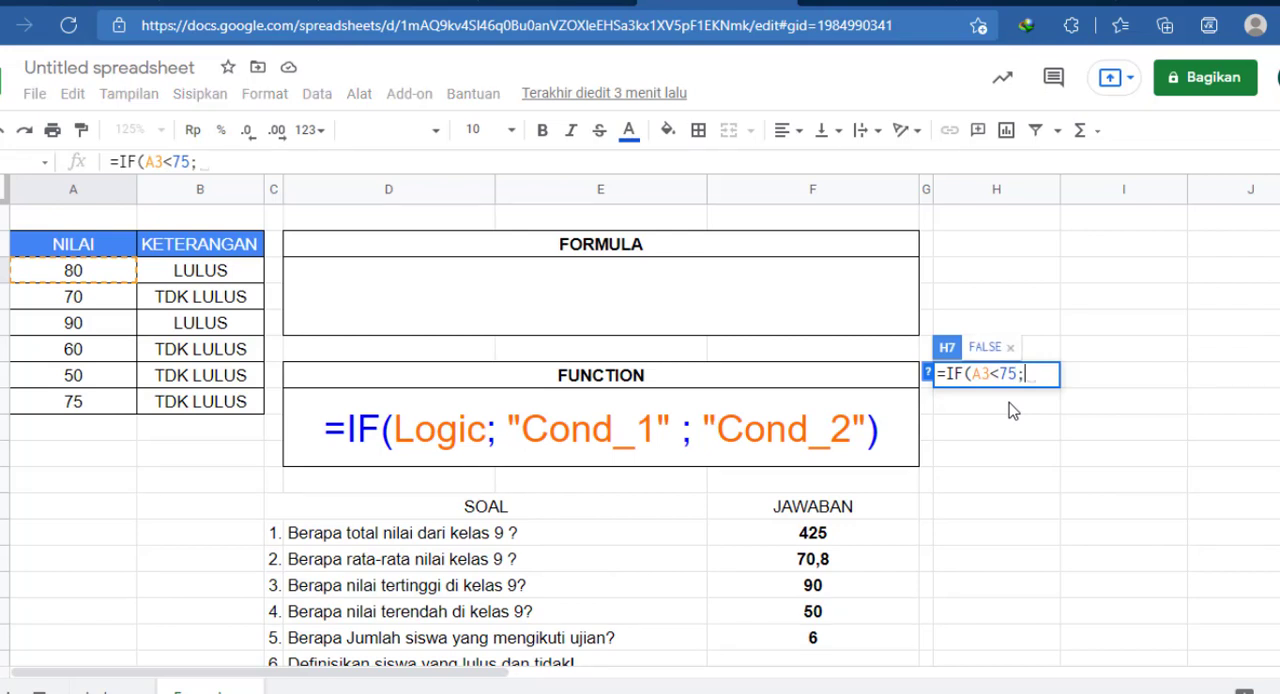
{"action": "type", "text": "\"T"}
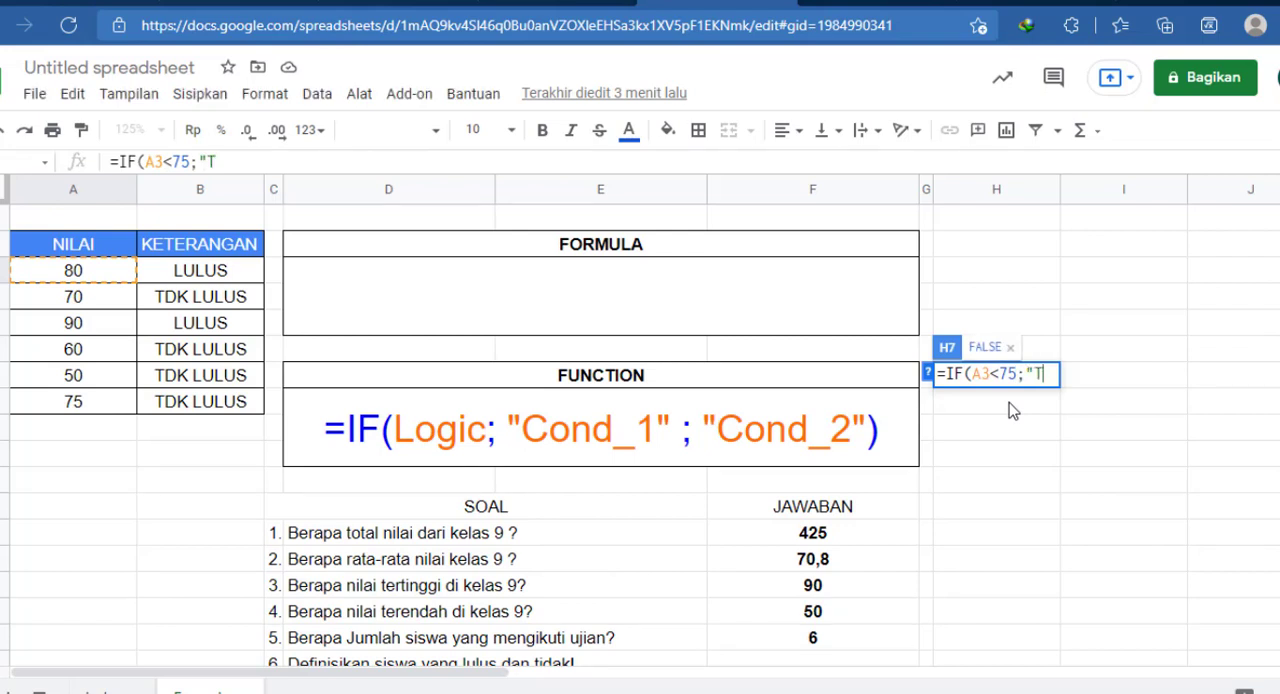
{"action": "type", "text": "DK"}
{"action": "type", "text": "LUS"}
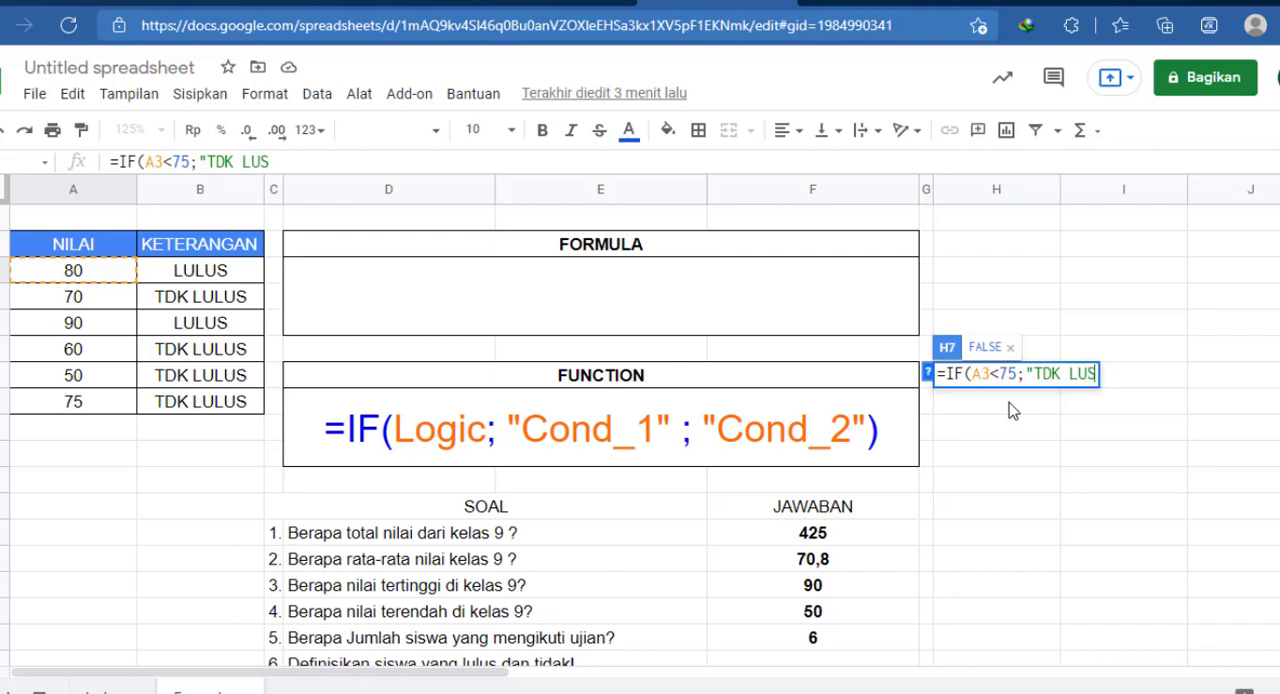
{"action": "key", "text": "BackSpace"}
{"action": "type", "text": "LUS"}
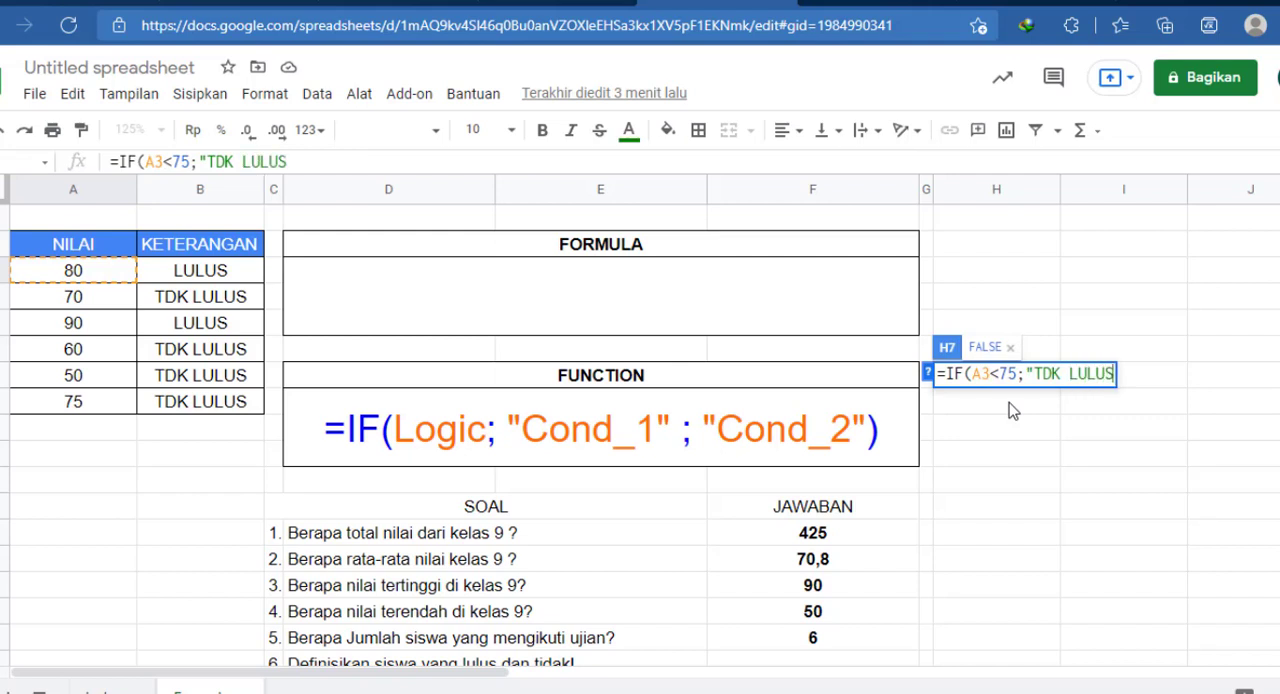
{"action": "type", "text": "\""}
Step: Add "LULUS" as the result when the test is false and enter the finished IF formula in H7
{"action": "left_click_drag", "start_coordinate": [972, 373], "coordinate": [1019, 374]}
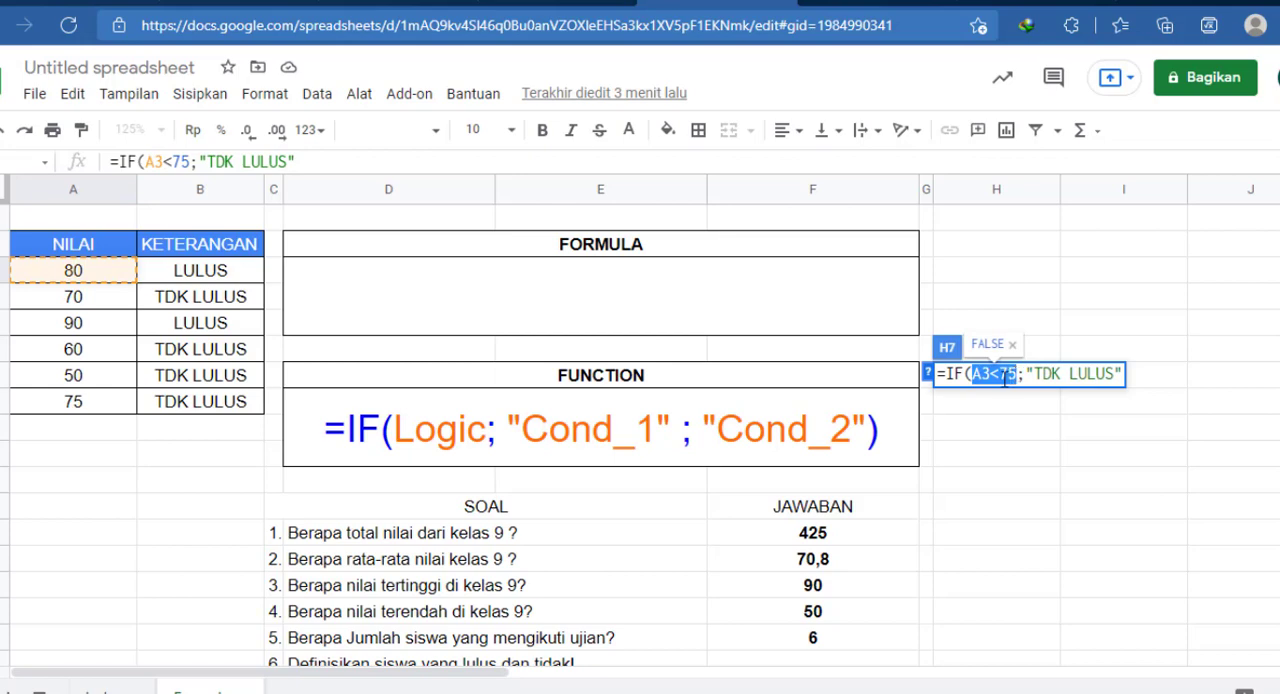
{"action": "left_click", "coordinate": [1128, 380]}
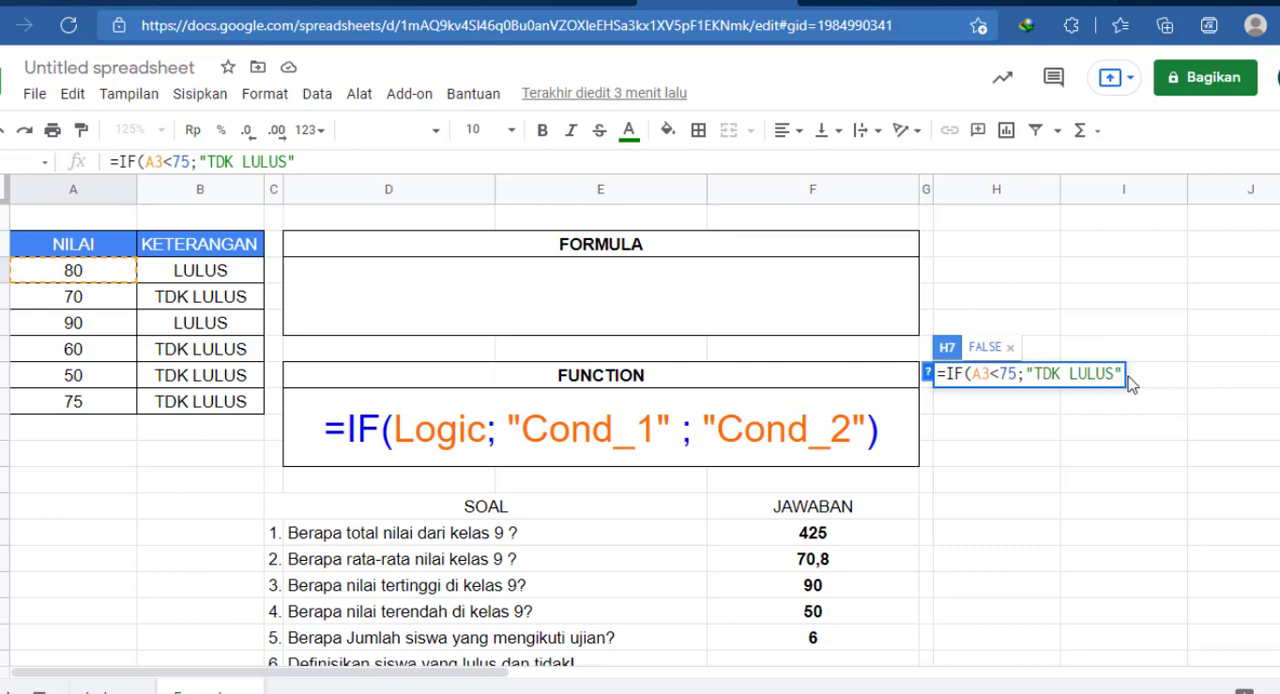
{"action": "type", "text": ";\"LULUS"}
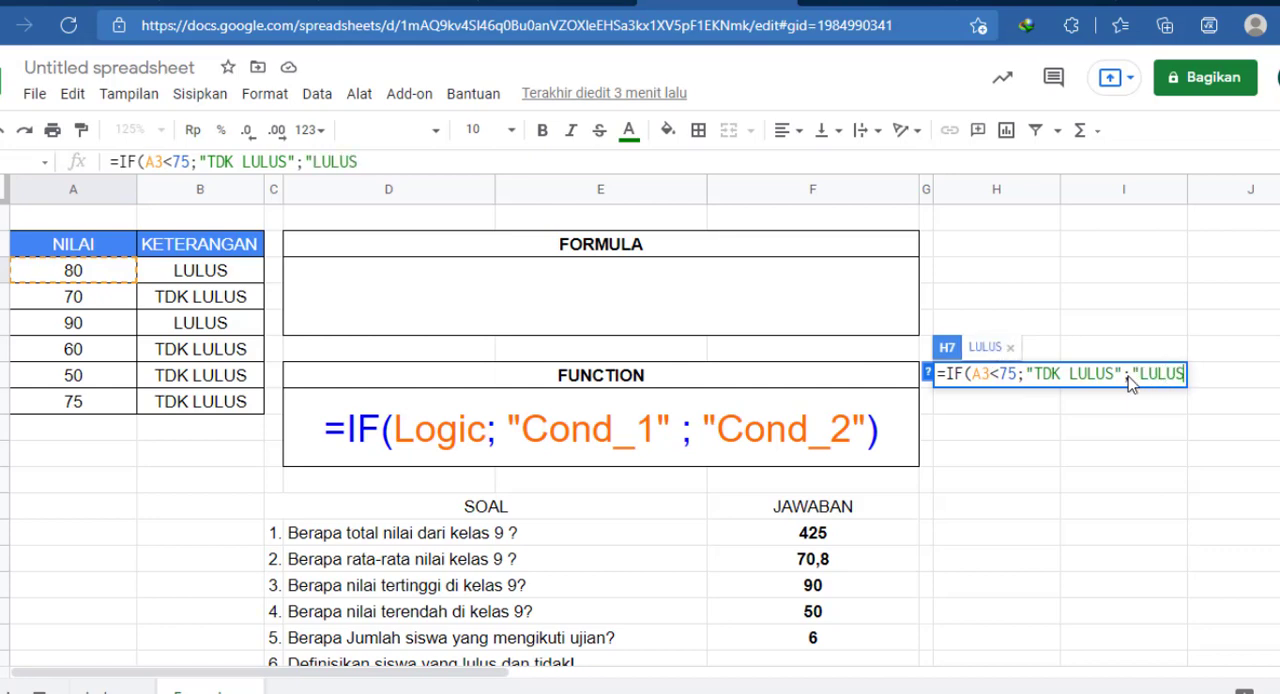
{"action": "type", "text": "\")"}
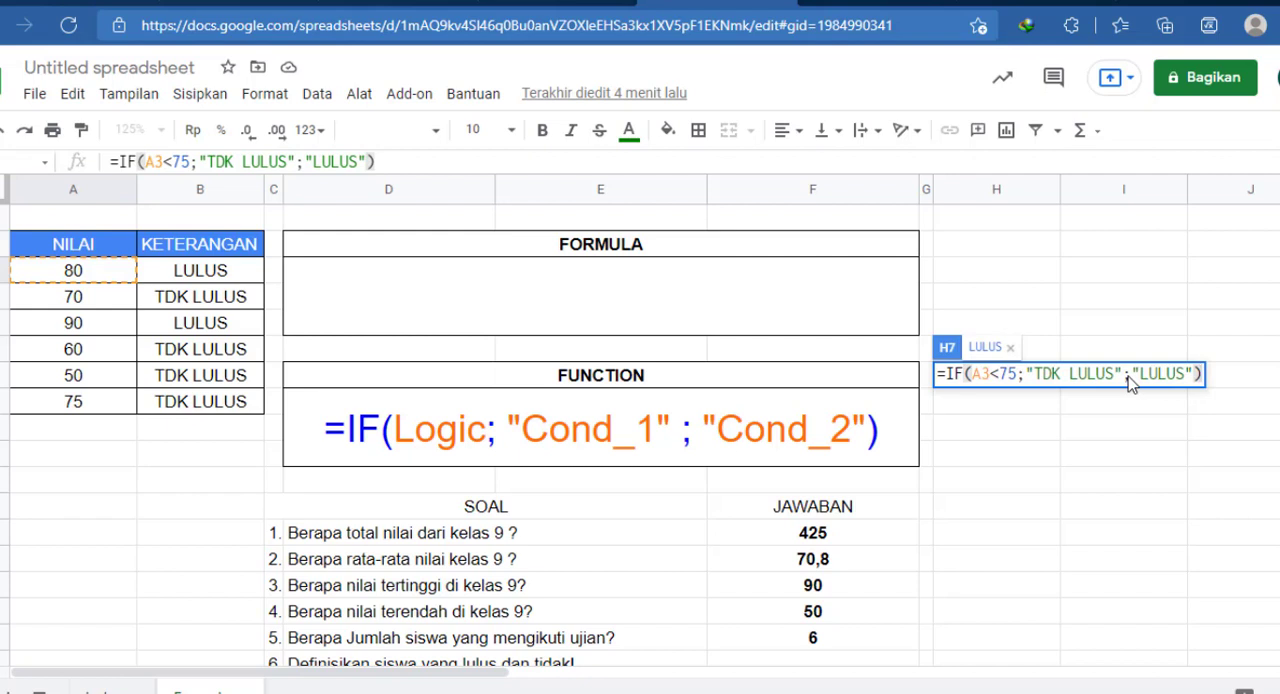
{"action": "key", "text": "Return"}
{"action": "left_click", "coordinate": [1026, 384]}
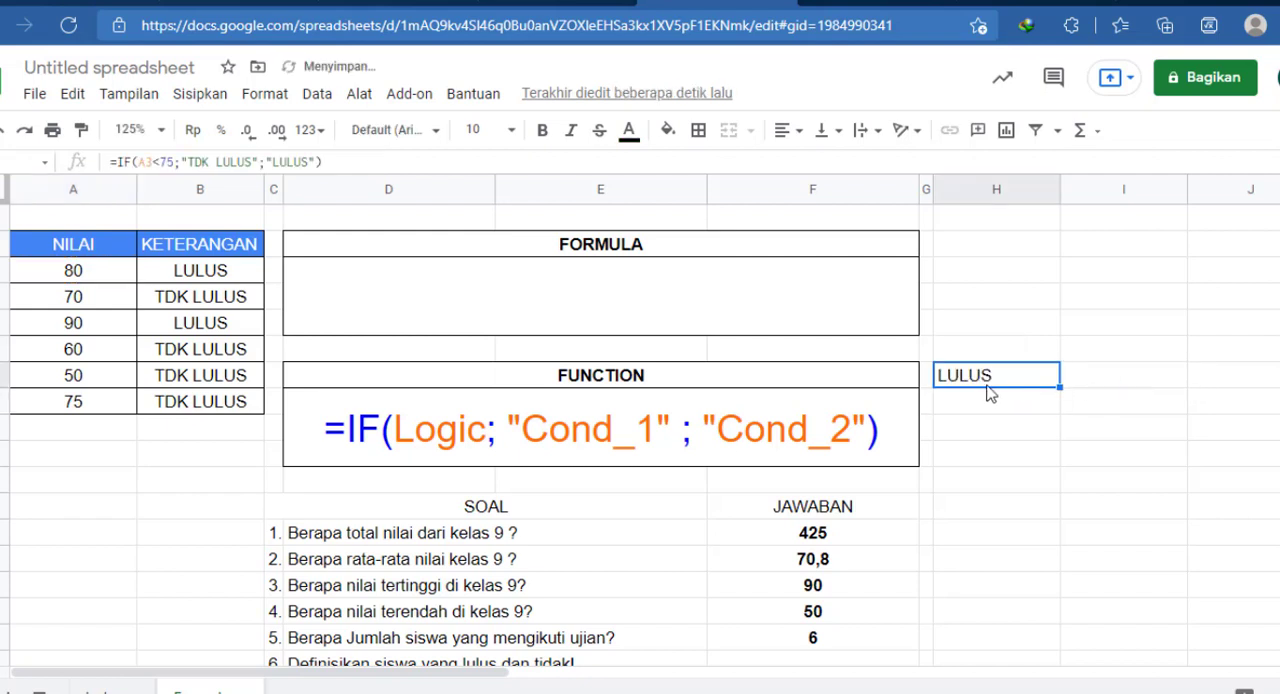
Step: Start an IF formula in H8 with the logical test A4<75 and preview the test's result
{"action": "left_click", "coordinate": [964, 406]}
{"action": "type", "text": "=IF("}
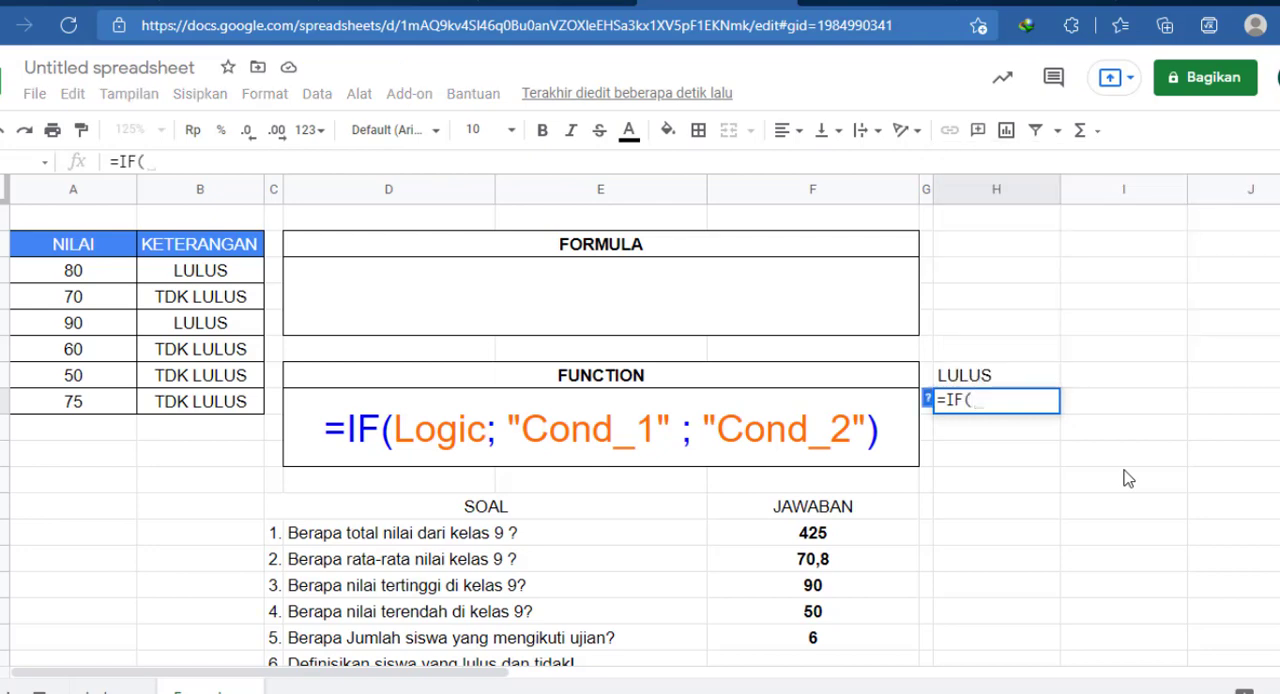
{"action": "left_click", "coordinate": [37, 292]}
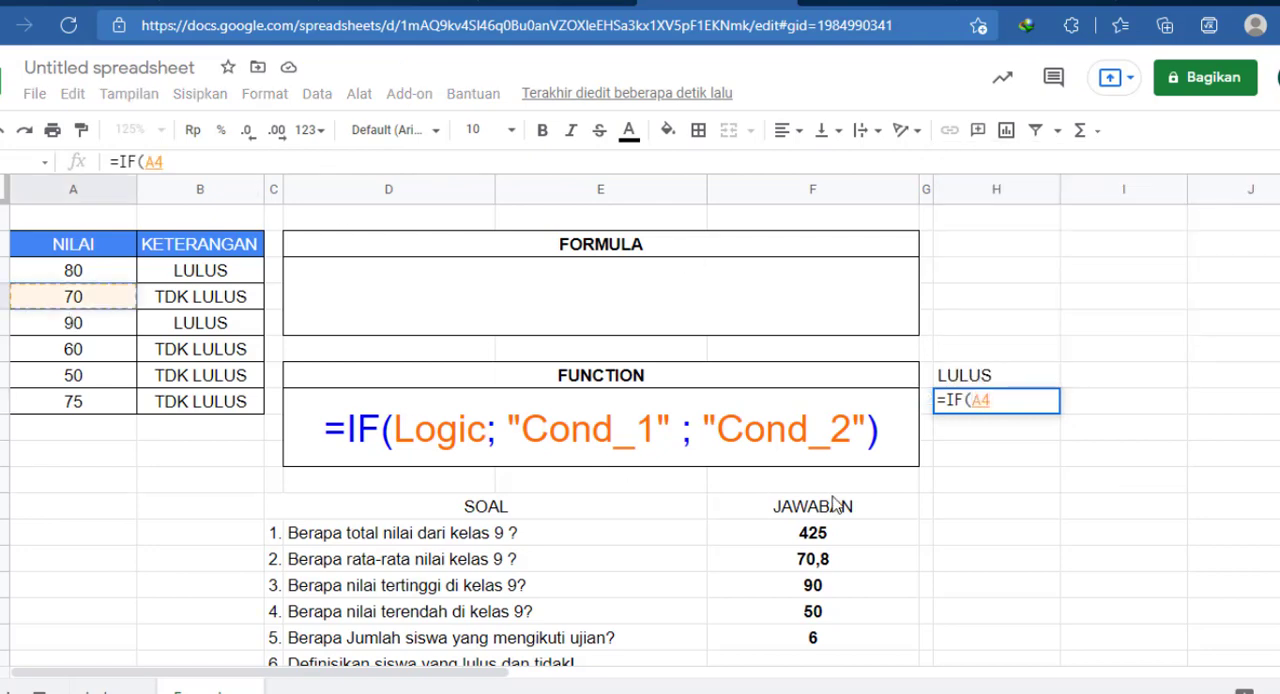
{"action": "type", "text": "<75"}
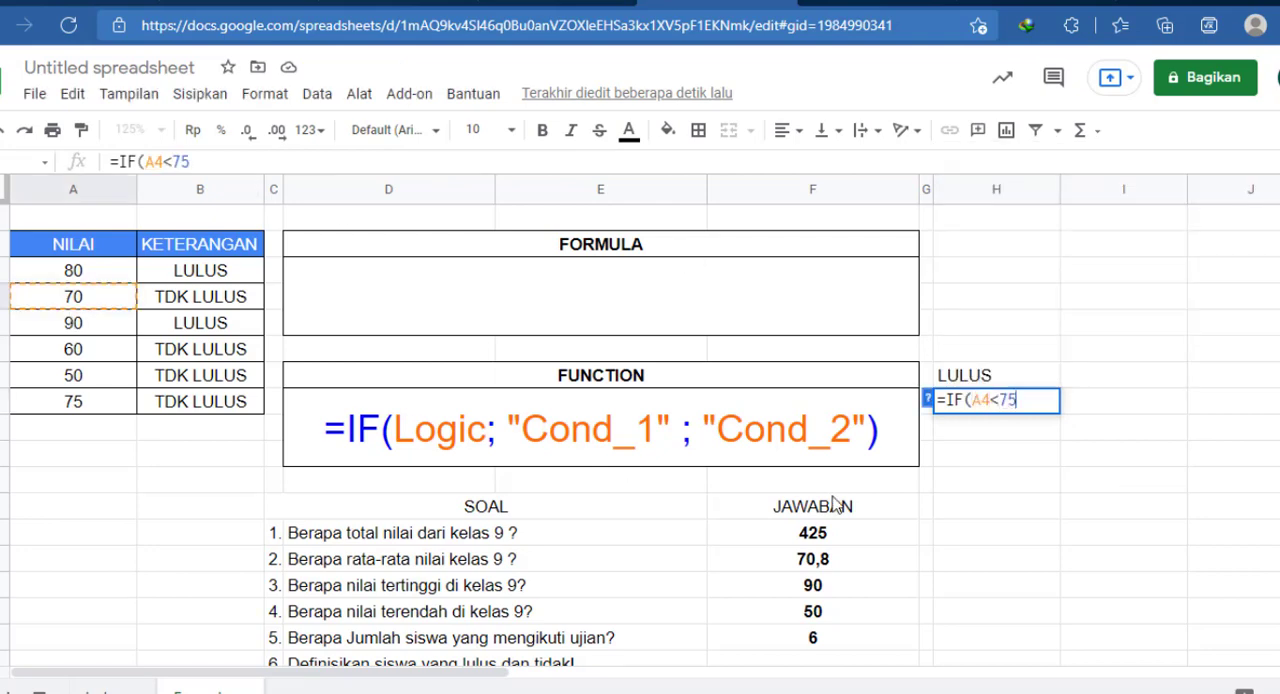
{"action": "type", "text": ";"}
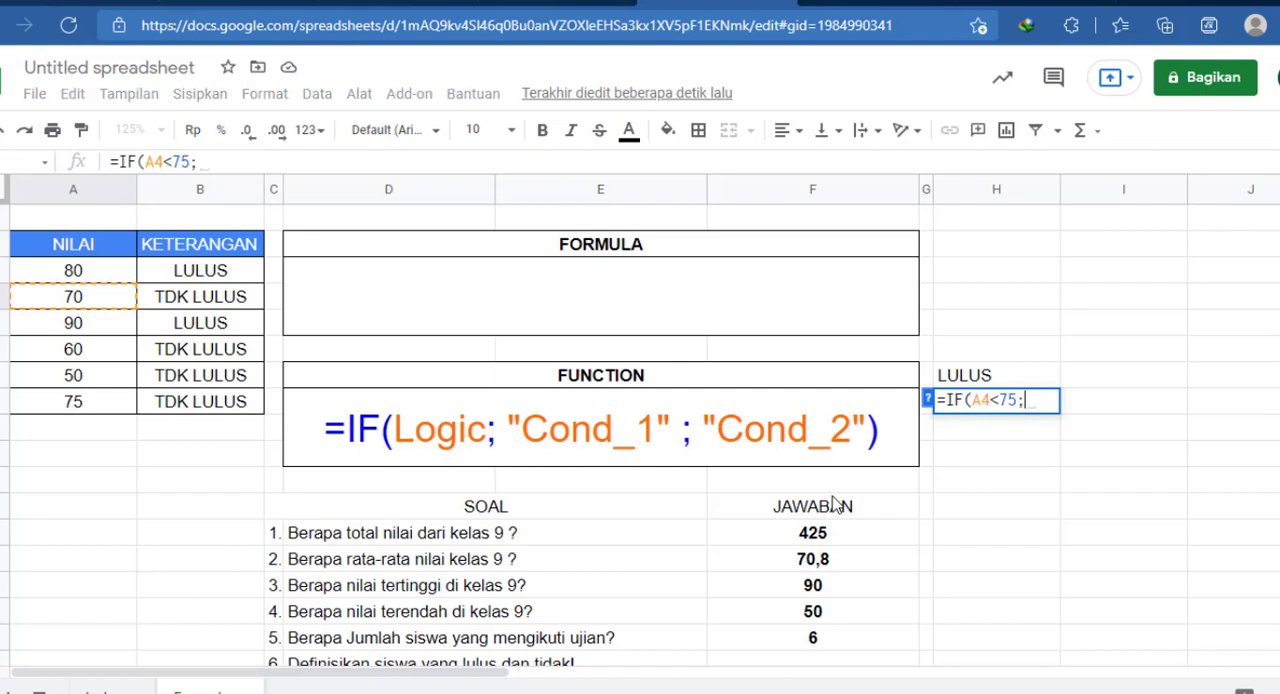
{"action": "left_click_drag", "start_coordinate": [987, 400], "coordinate": [1017, 400]}
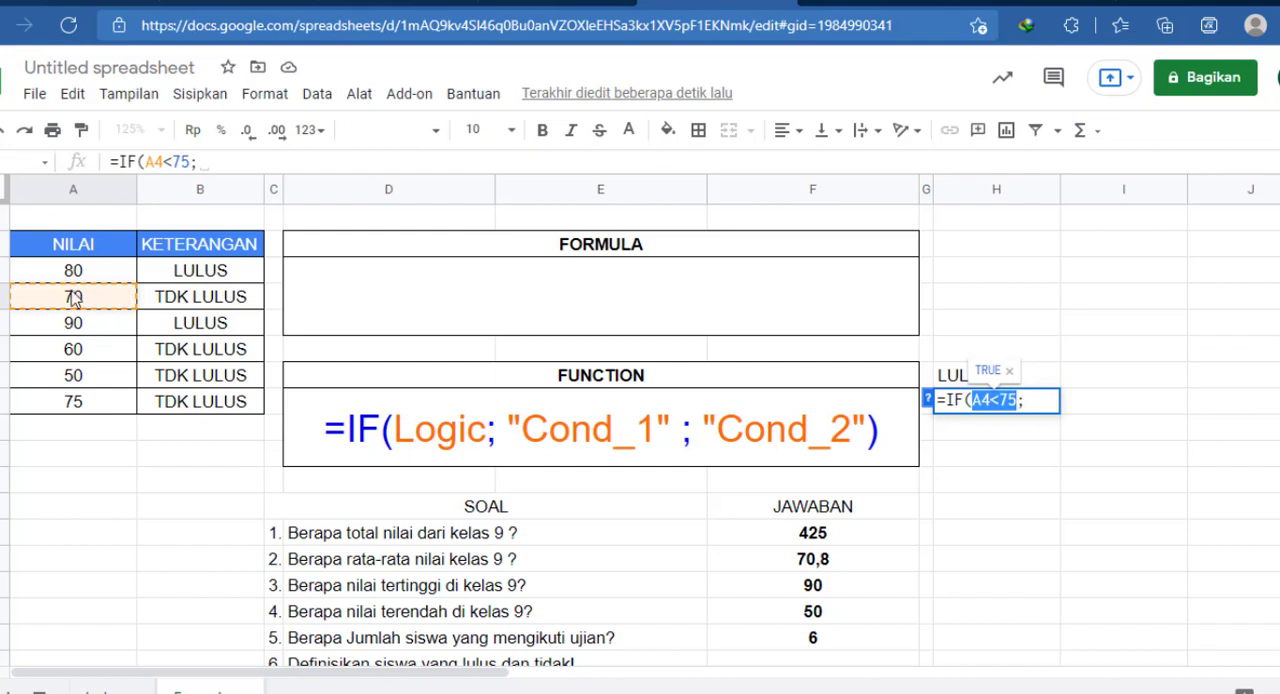
{"action": "left_click", "coordinate": [1025, 400]}
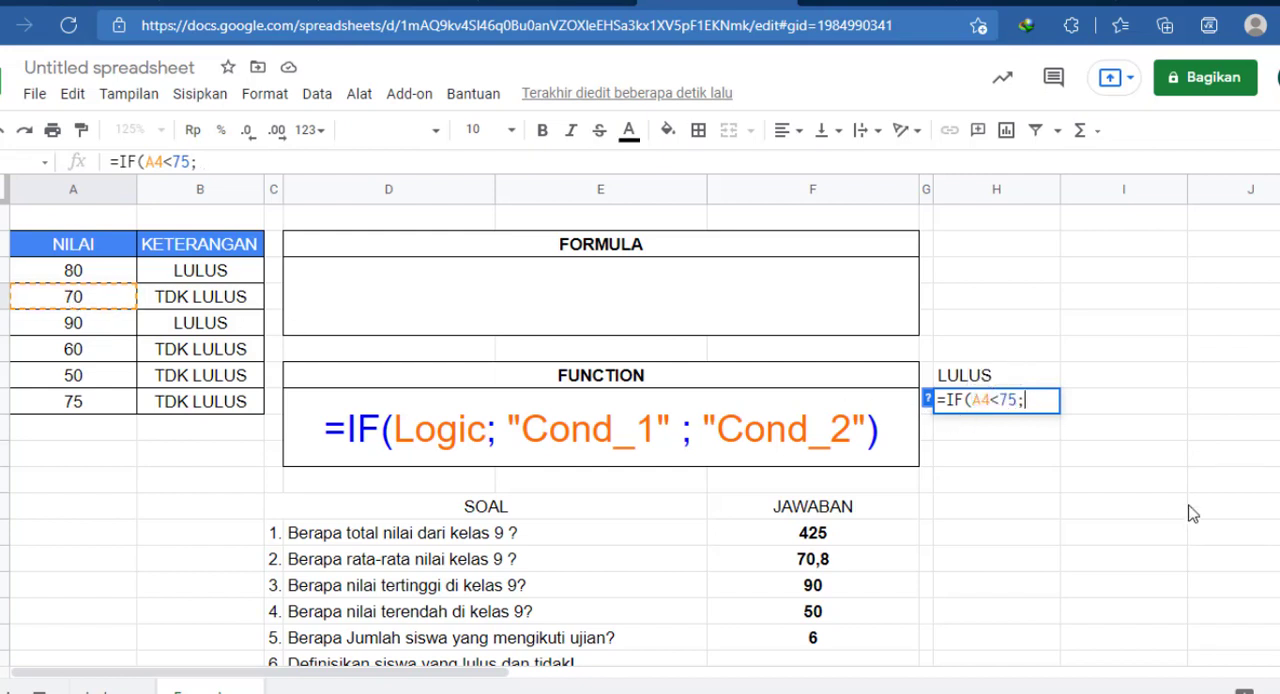
Step: Complete the H8 formula with "TDK LULUS" as the true result and "LULUS" as the false result, and enter it
{"action": "type", "text": "\"TDK "}
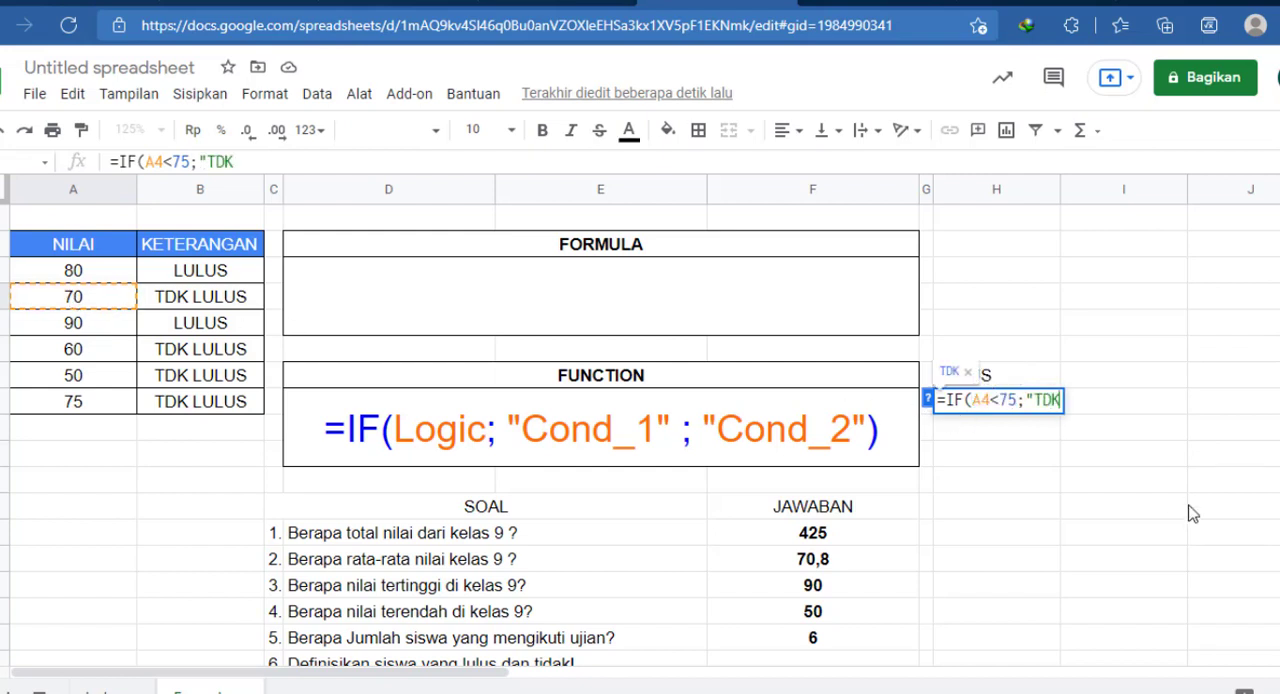
{"action": "type", "text": "LULUS\""}
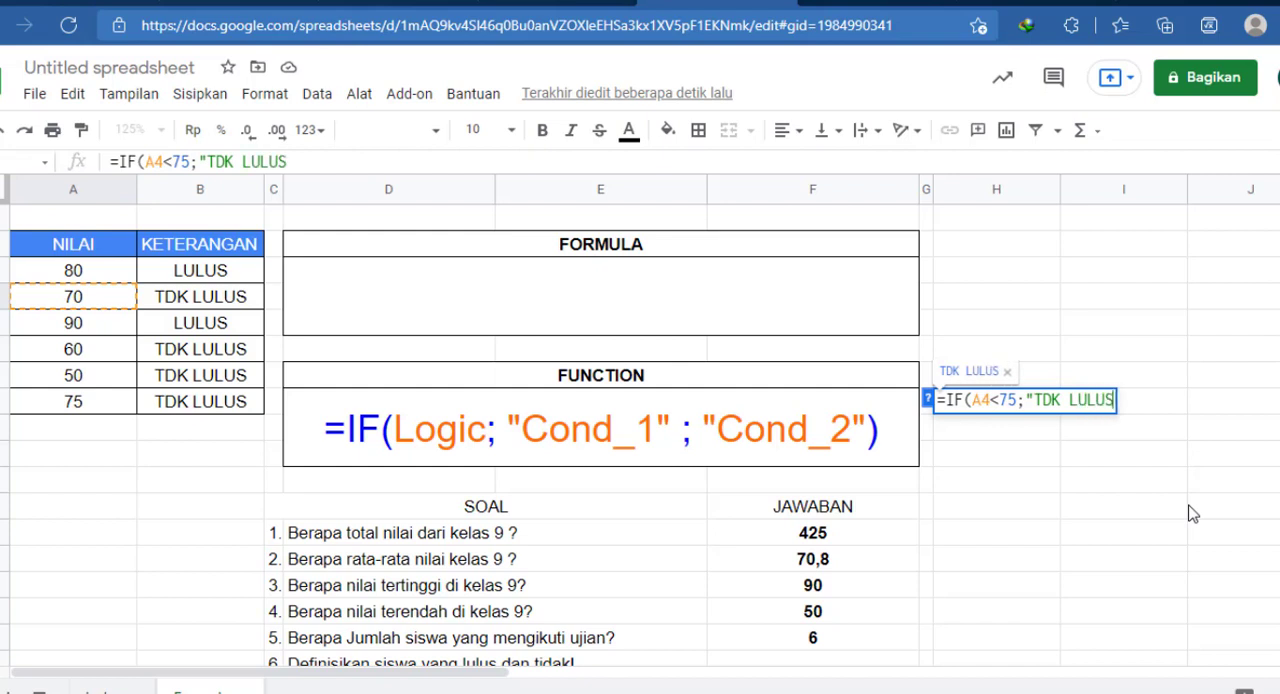
{"action": "type", "text": ";"}
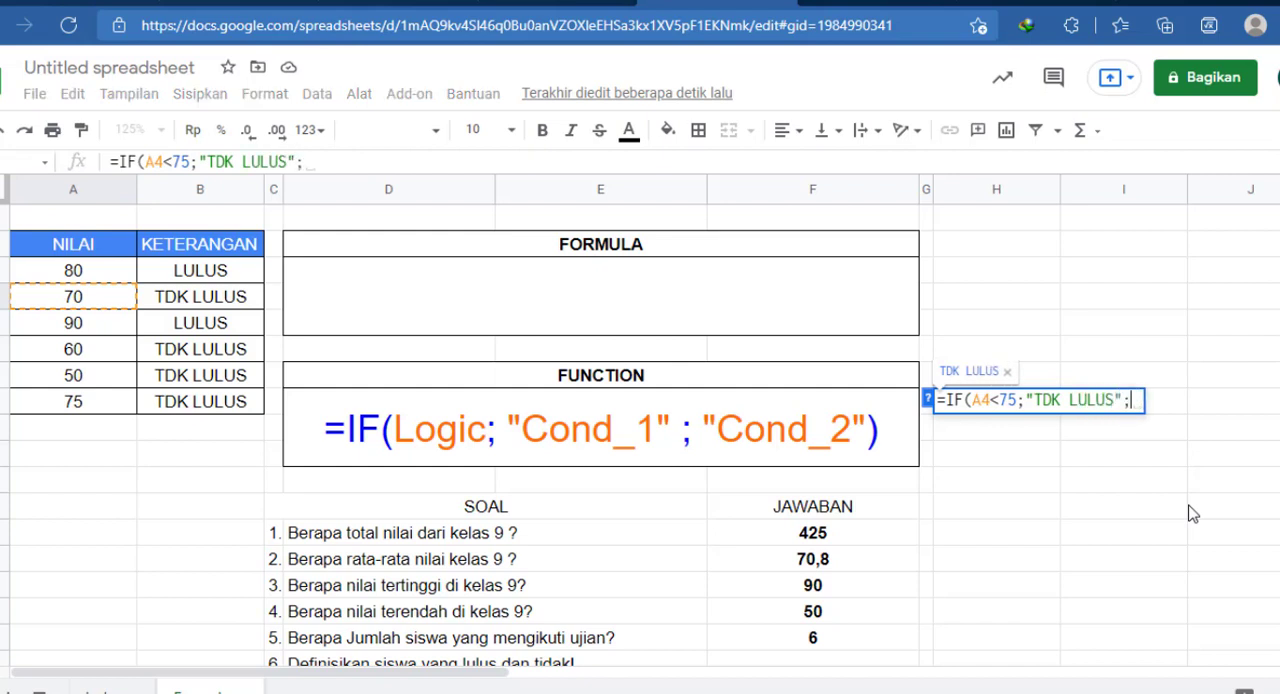
{"action": "type", "text": "\"LULUS\""}
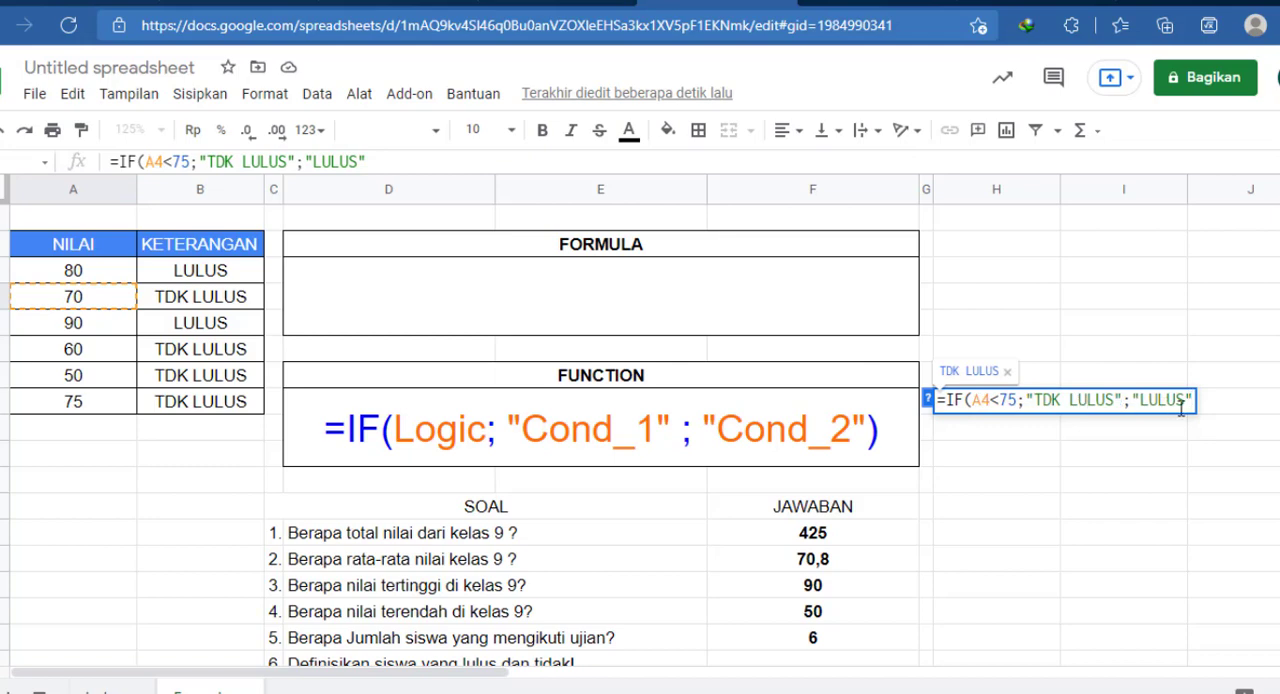
{"action": "type", "text": ")"}
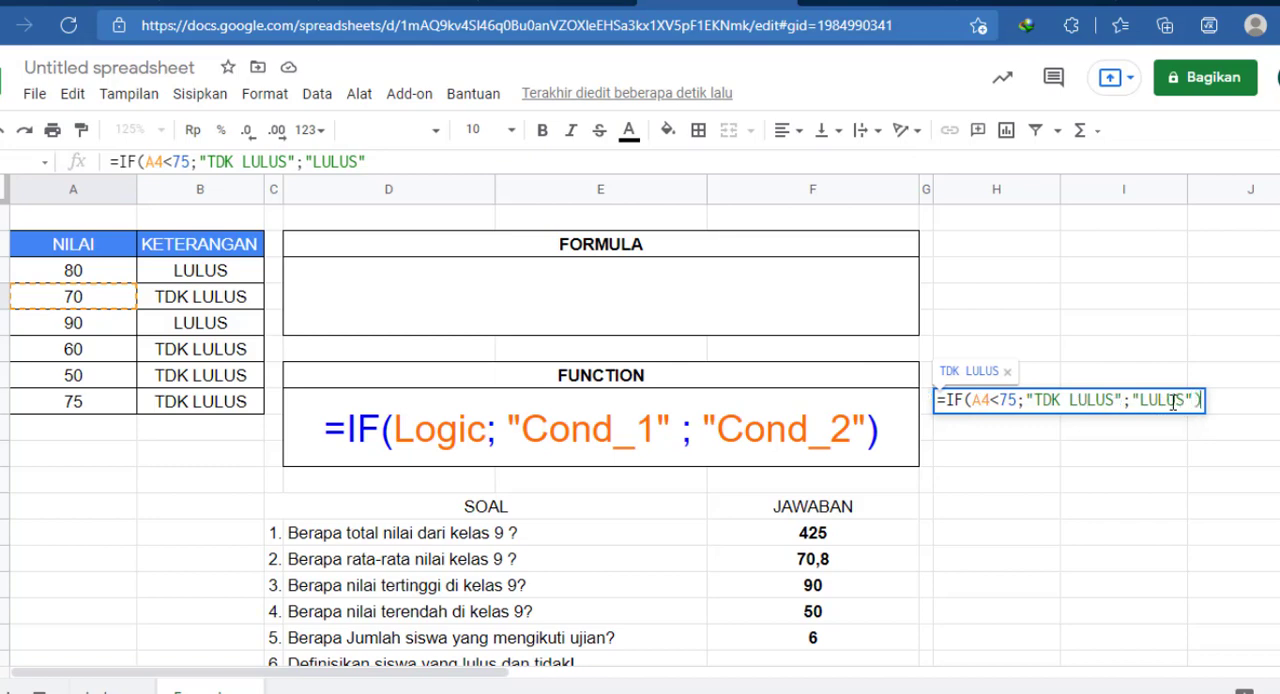
{"action": "key", "text": "Return"}
Step: Reopen the IF formula in H7 and examine its logical test and its two result texts
{"action": "double_click", "coordinate": [1033, 382]}
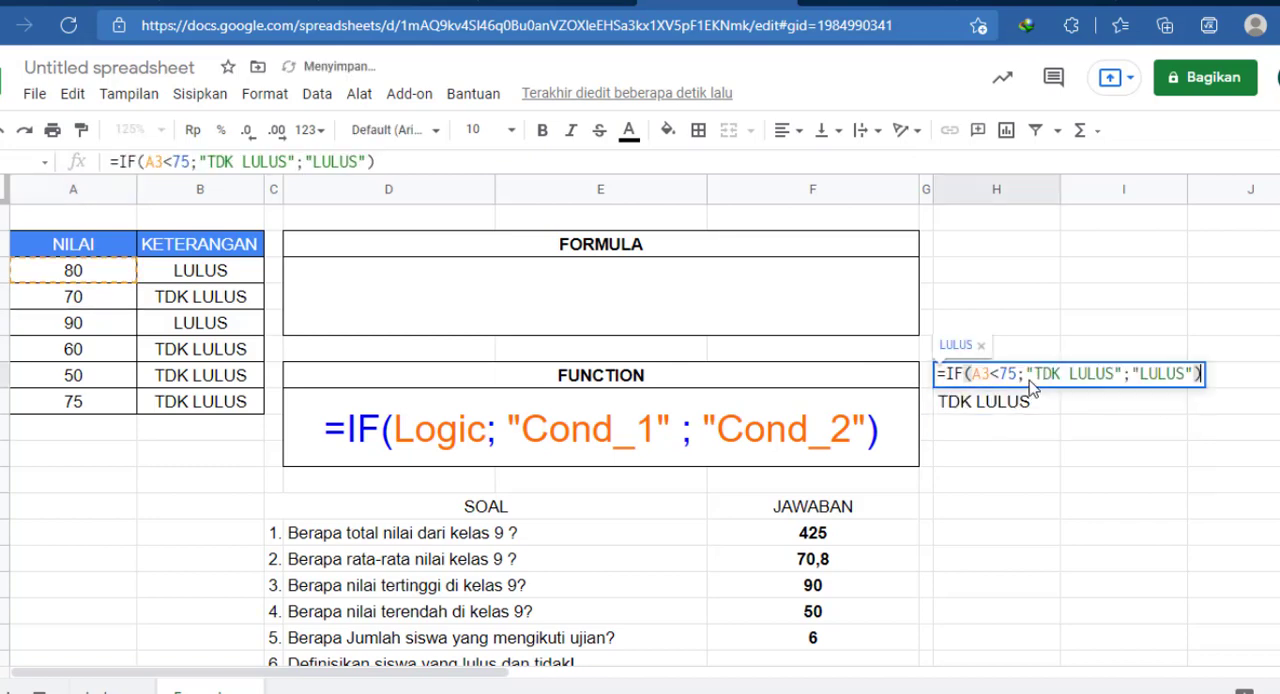
{"action": "left_click_drag", "start_coordinate": [972, 374], "coordinate": [1014, 376]}
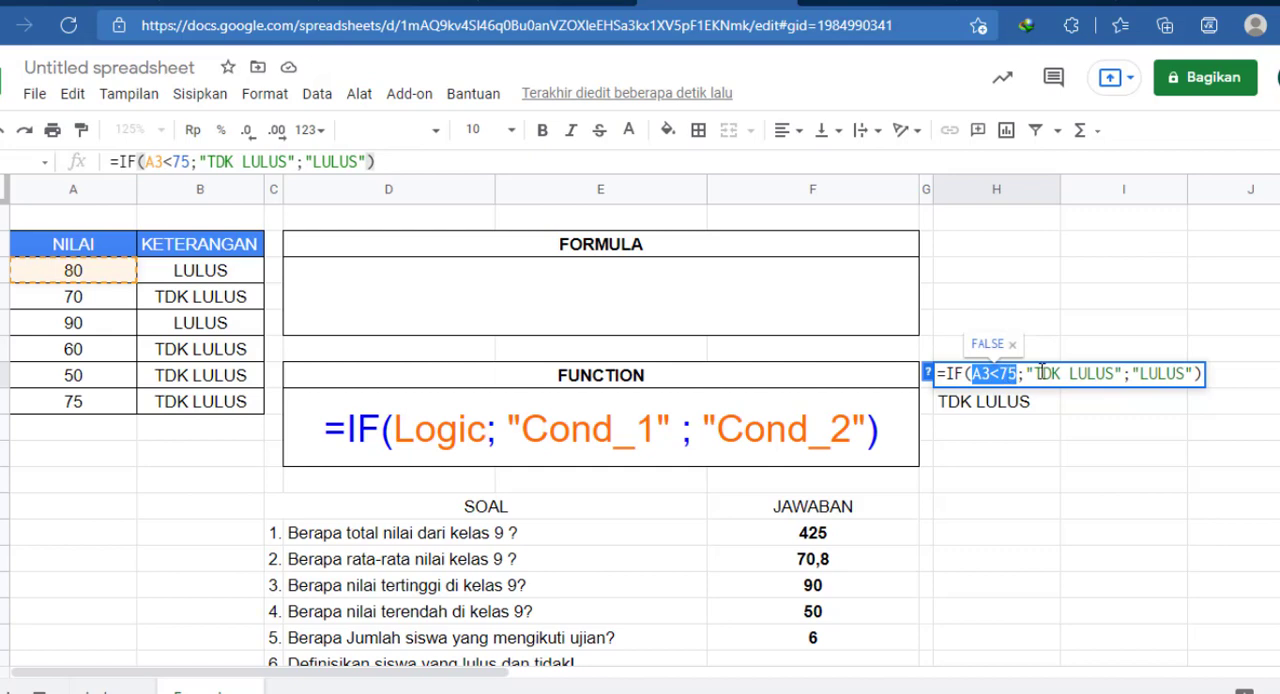
{"action": "left_click_drag", "start_coordinate": [1025, 374], "coordinate": [1197, 374]}
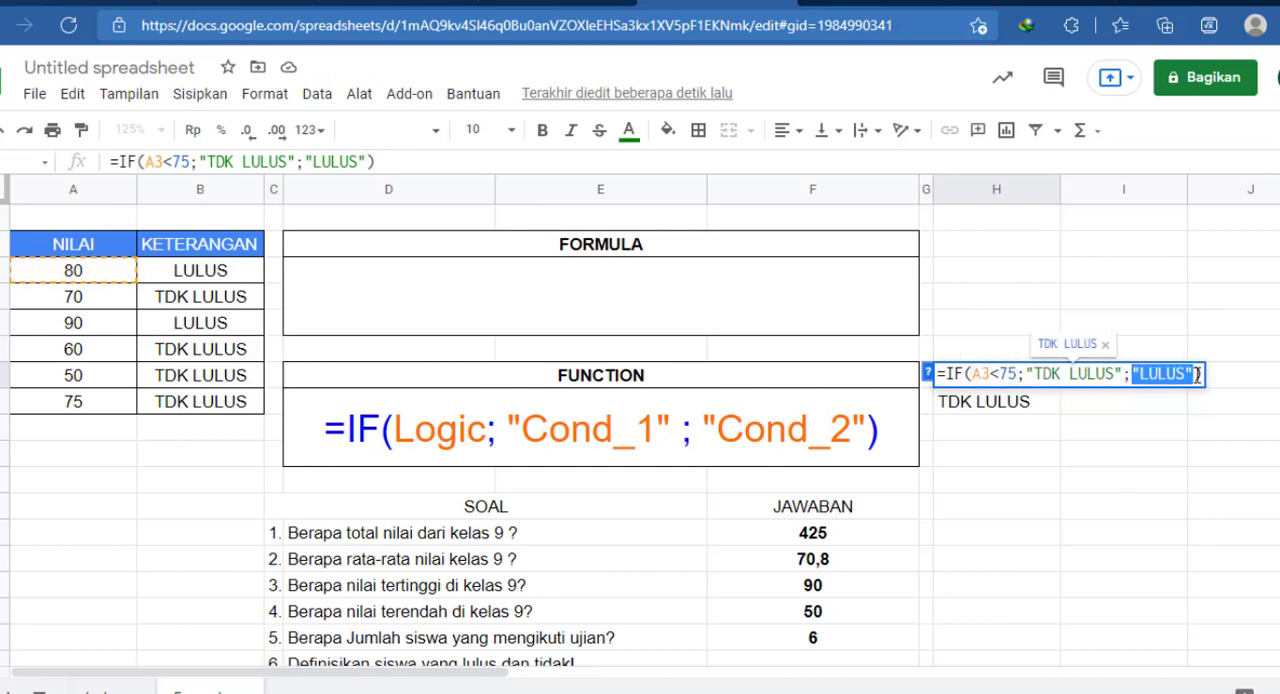
{"action": "left_click_drag", "start_coordinate": [1067, 479], "coordinate": [1098, 430]}
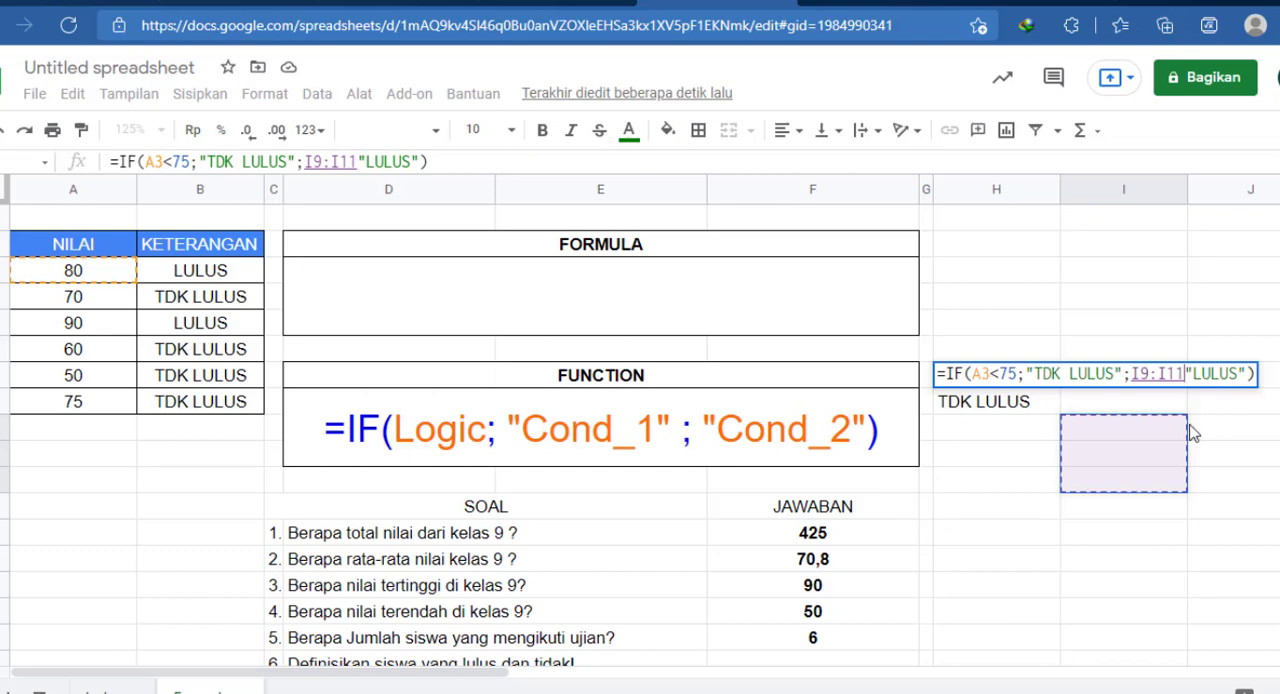
{"action": "key", "text": "BackSpace"}
{"action": "key", "text": "BackSpace"}
{"action": "key", "text": "BackSpace"}
{"action": "key", "text": "BackSpace"}
{"action": "key", "text": "BackSpace"}
{"action": "key", "text": "BackSpace"}
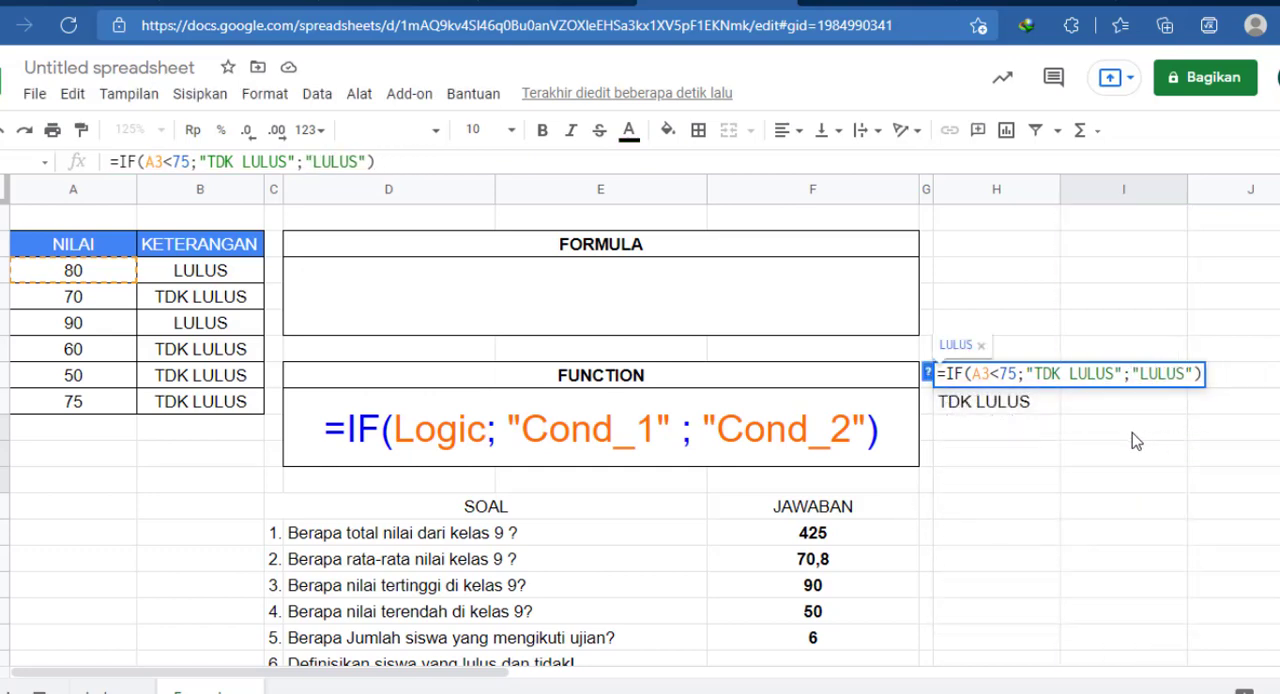
{"action": "key", "text": "Return"}
Step: Compare the IF formulas in H7 and H8
{"action": "left_click", "coordinate": [1043, 383]}
{"action": "left_click", "coordinate": [1052, 405]}
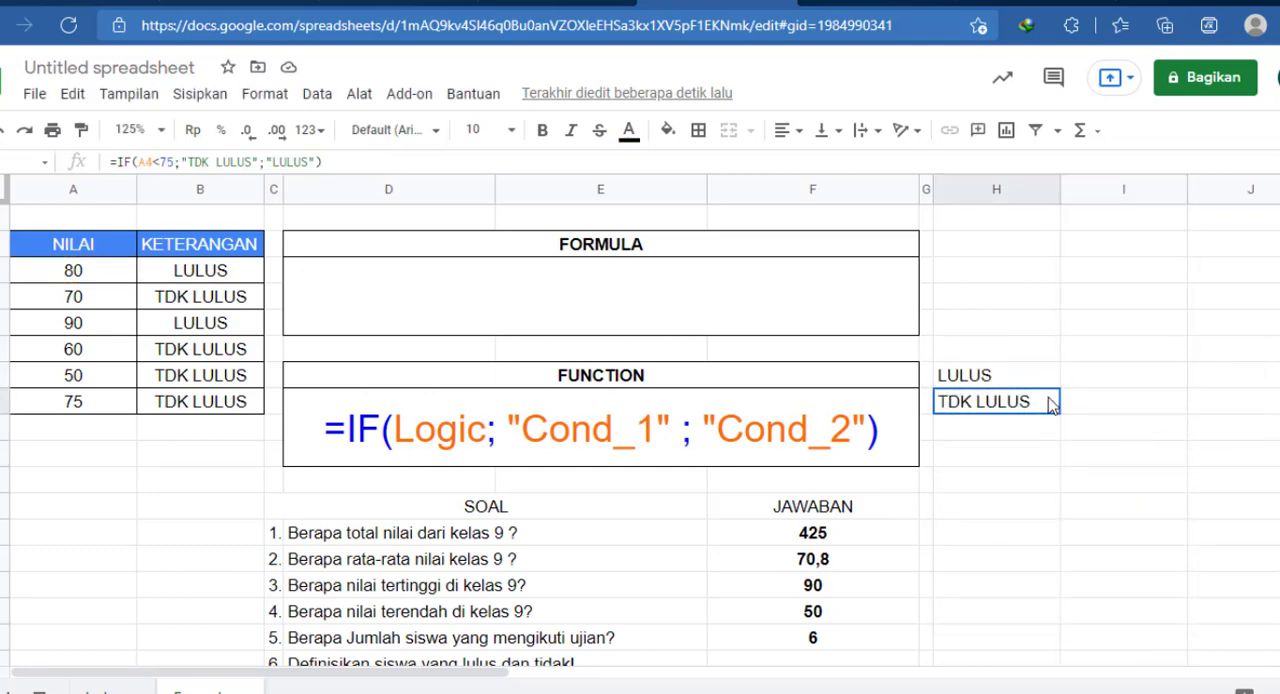
{"action": "left_click_drag", "start_coordinate": [1062, 416], "coordinate": [1061, 506]}
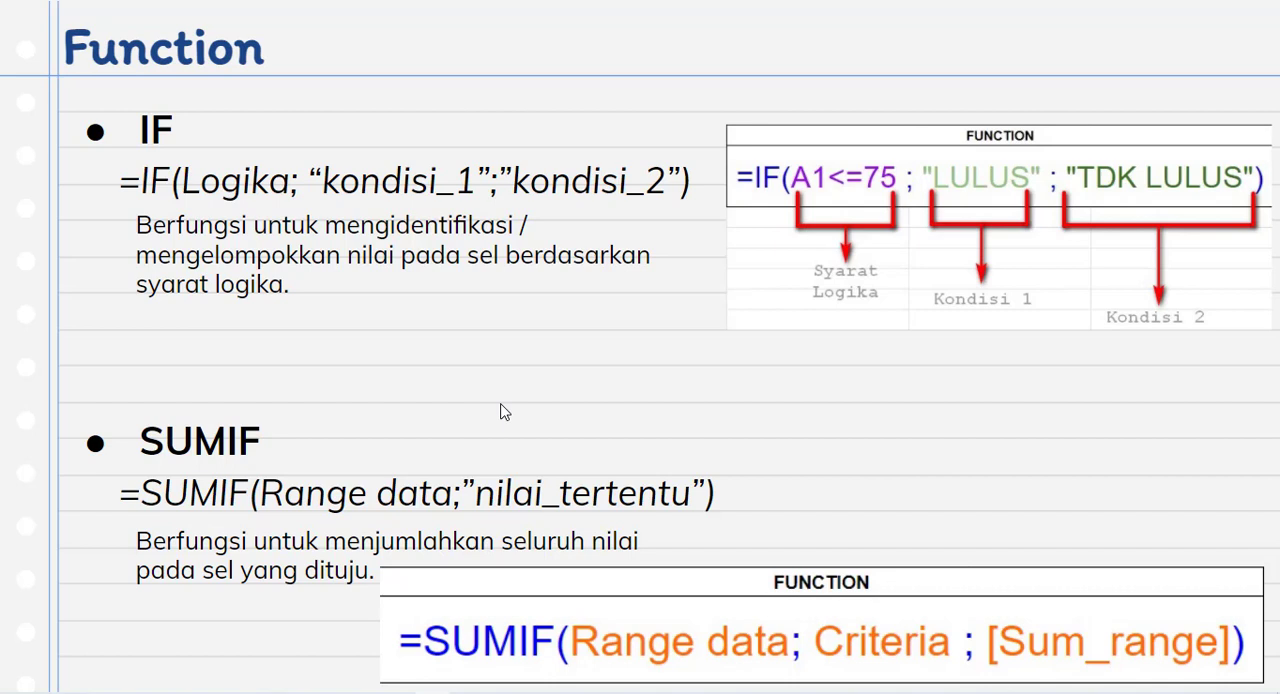
Step: Leave the slideshow, return to slide 19 with the IF and SUMIF functions, and select the SUMIF syntax text box
{"action": "left_click", "coordinate": [601, 460]}
{"action": "key", "text": "Escape"}
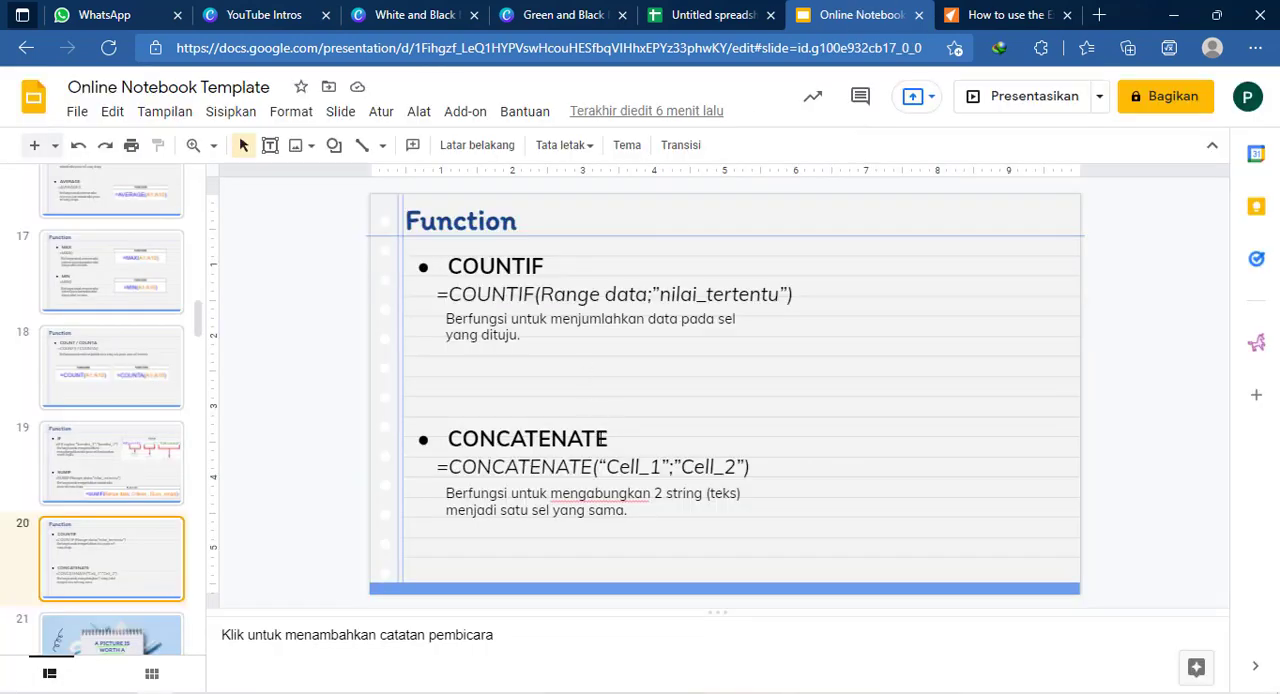
{"action": "left_click", "coordinate": [154, 462]}
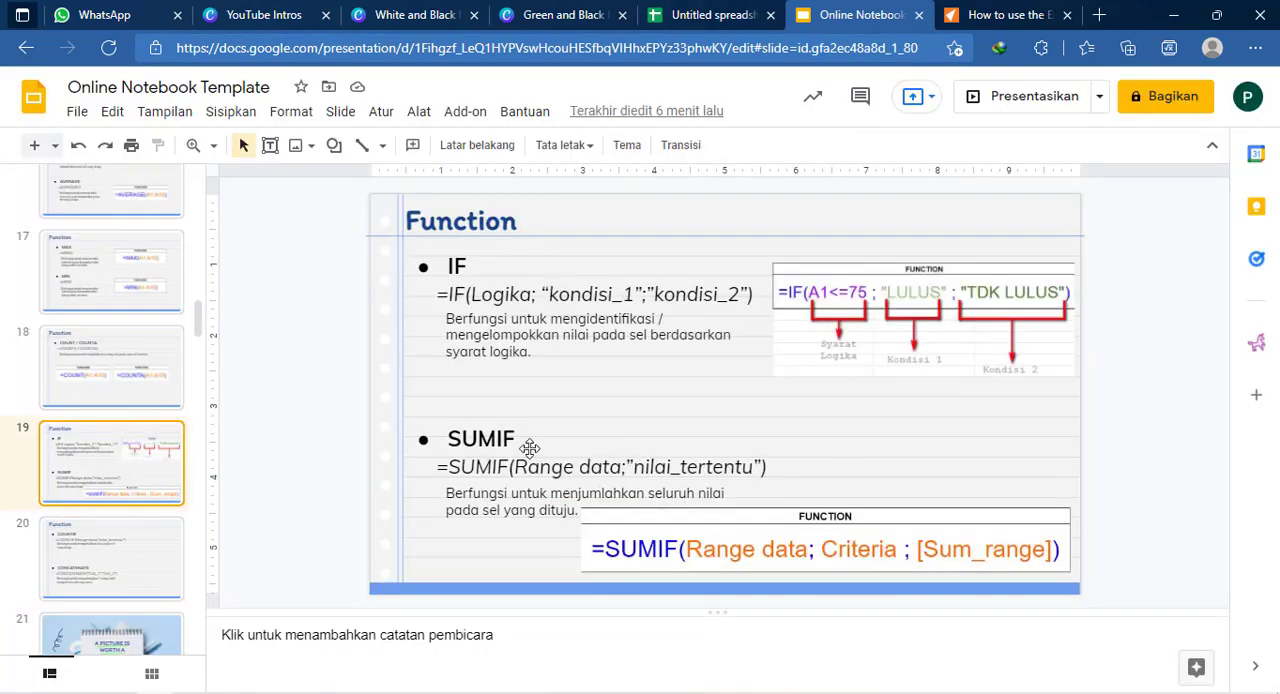
{"action": "left_click", "coordinate": [568, 466]}
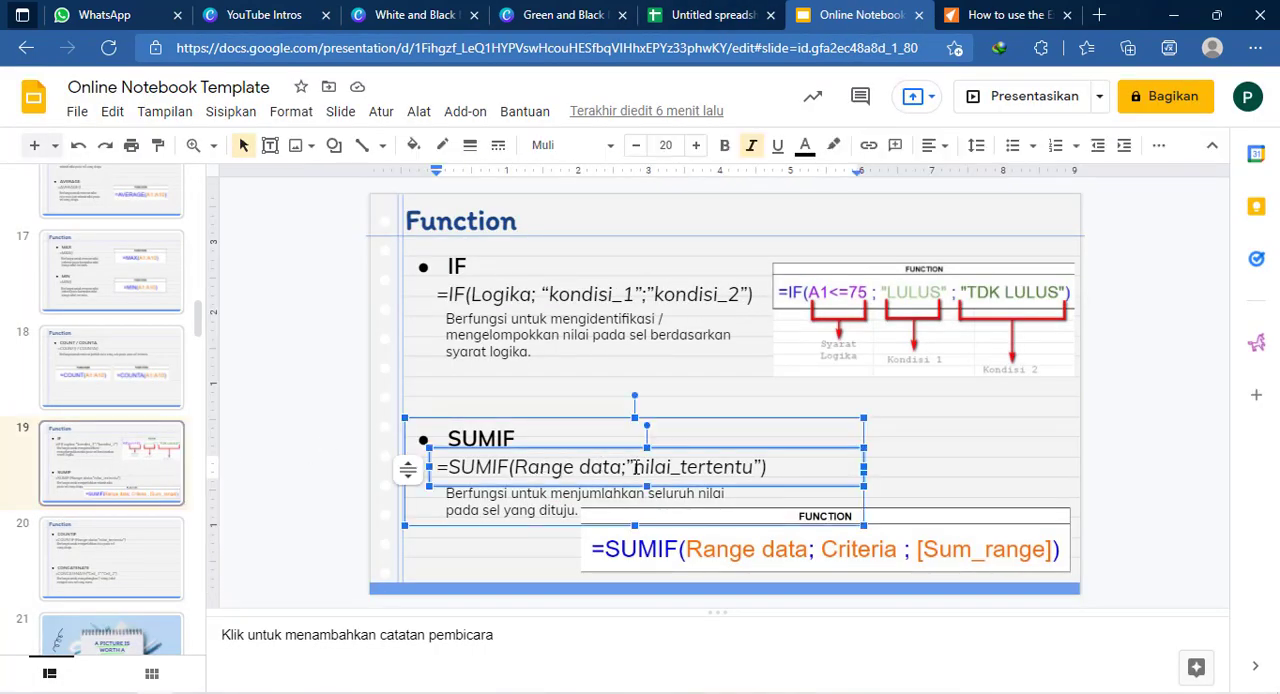
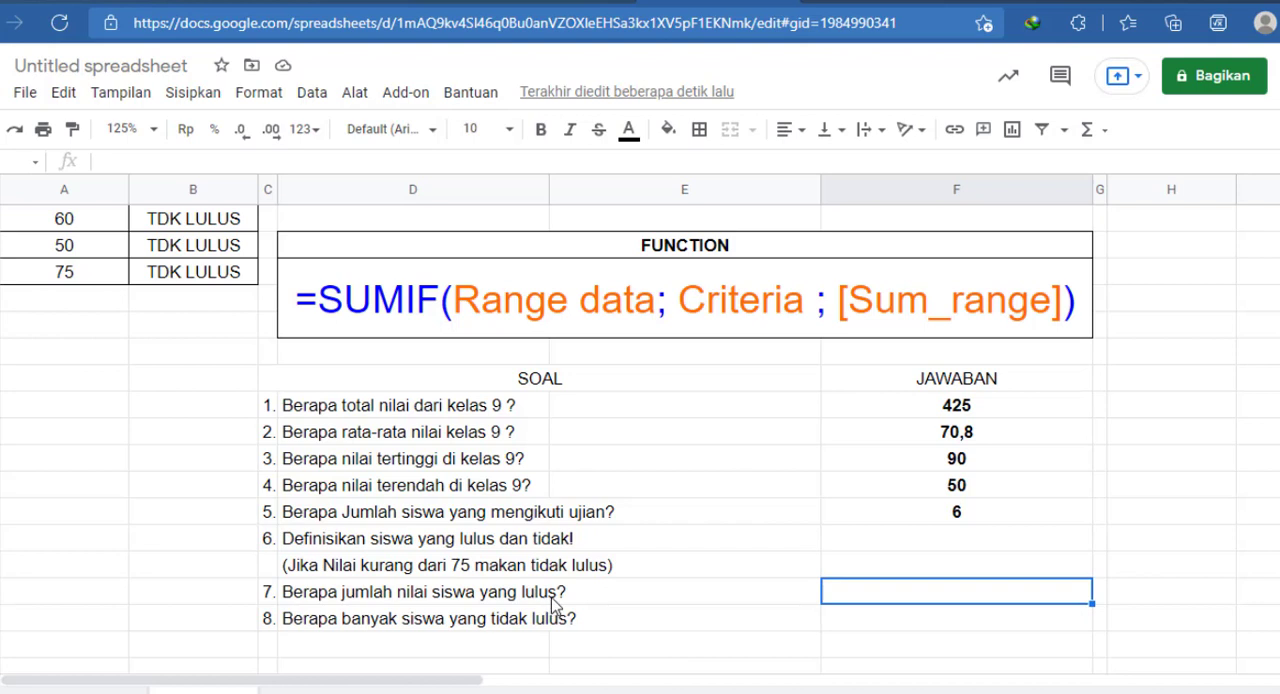
Step: Begin a SUMIF formula in F20, the answer cell for question 7, with B3:B8 as the data range
{"action": "type", "text": "=SUMIF"}
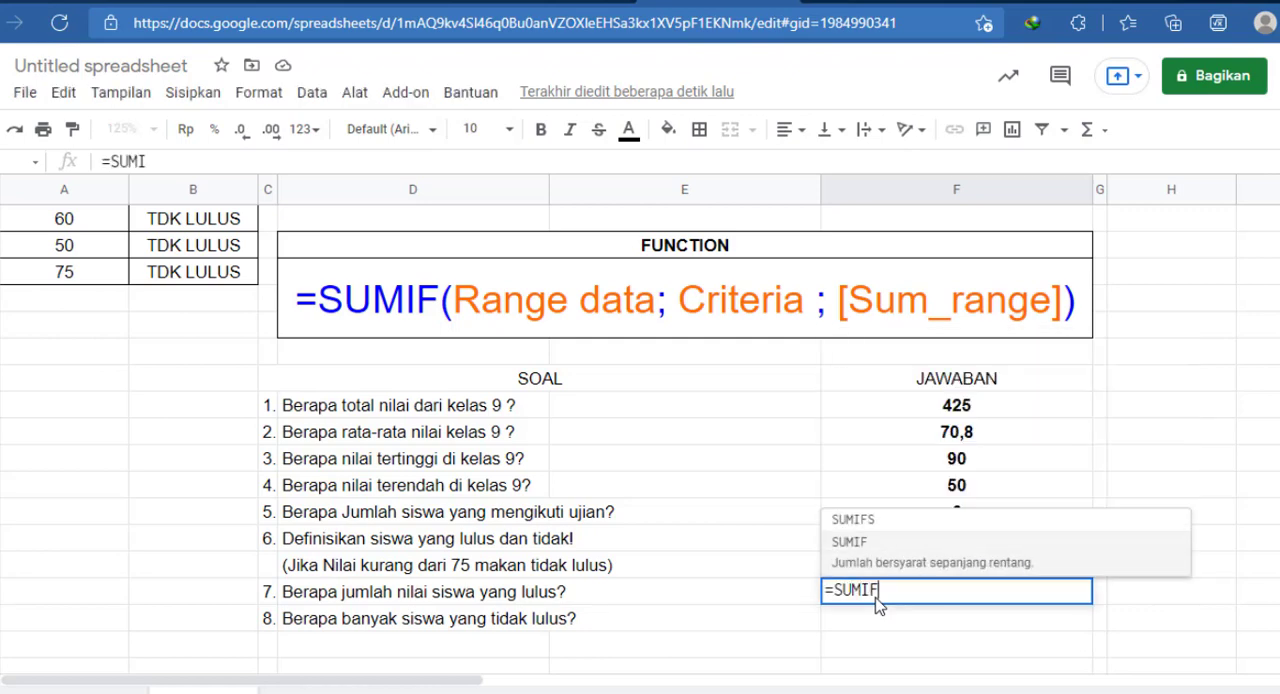
{"action": "type", "text": "("}
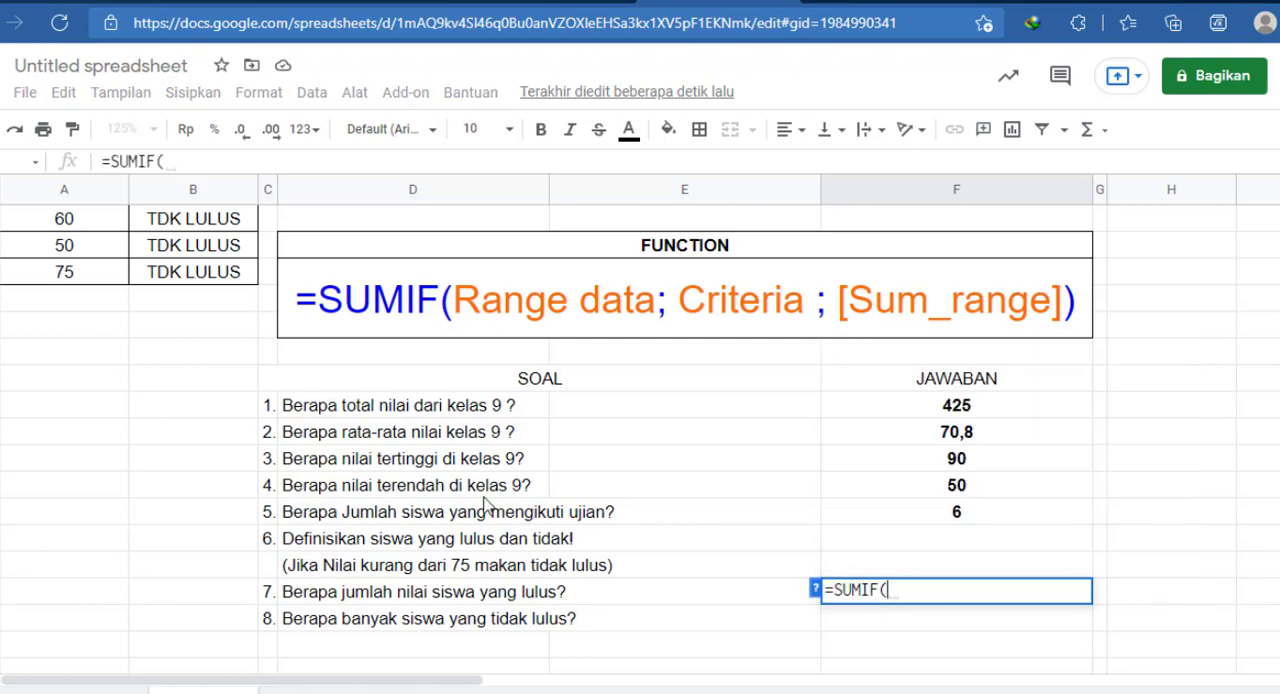
{"action": "scroll", "coordinate": [470, 500], "scroll_direction": "up", "scroll_amount": 2}
{"action": "left_click_drag", "start_coordinate": [218, 270], "coordinate": [229, 409]}
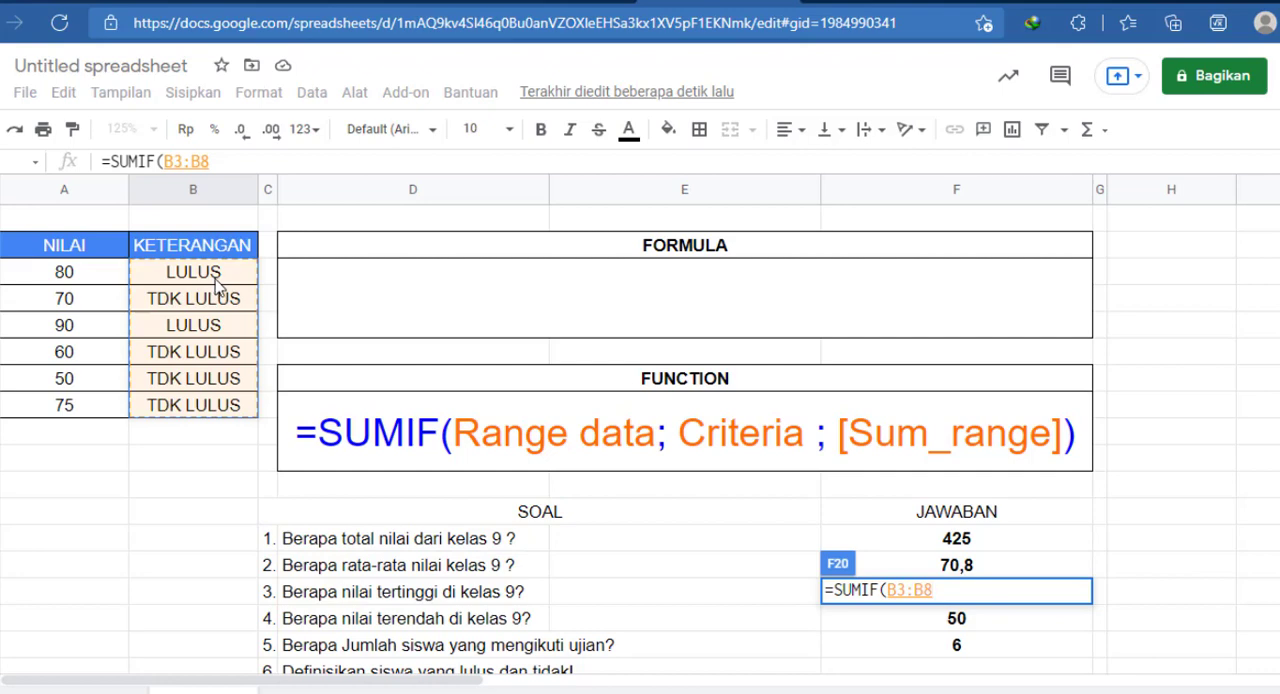
{"action": "type", "text": ";"}
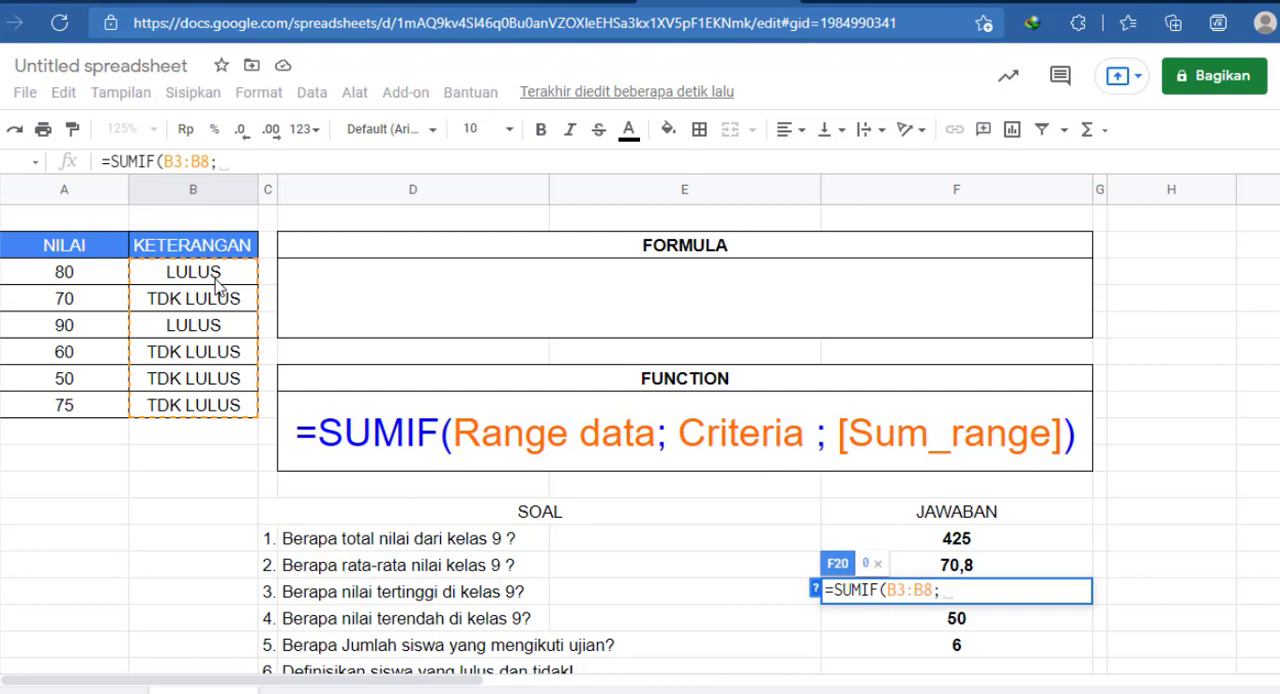
Step: Try cell B3 and the literal text "LULUS" as the SUMIF criterion, and clear the criterion again
{"action": "left_click", "coordinate": [217, 284]}
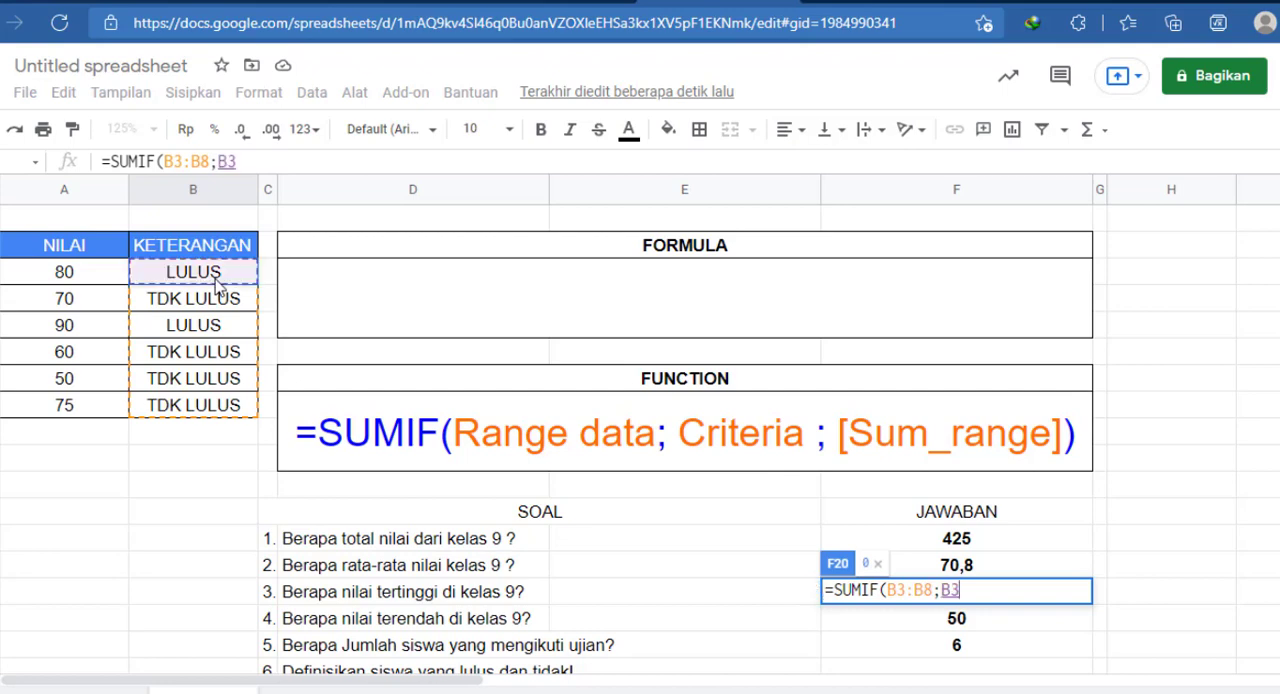
{"action": "key", "text": "BackSpace"}
{"action": "key", "text": "BackSpace"}
{"action": "type", "text": "\"LULUS\""}
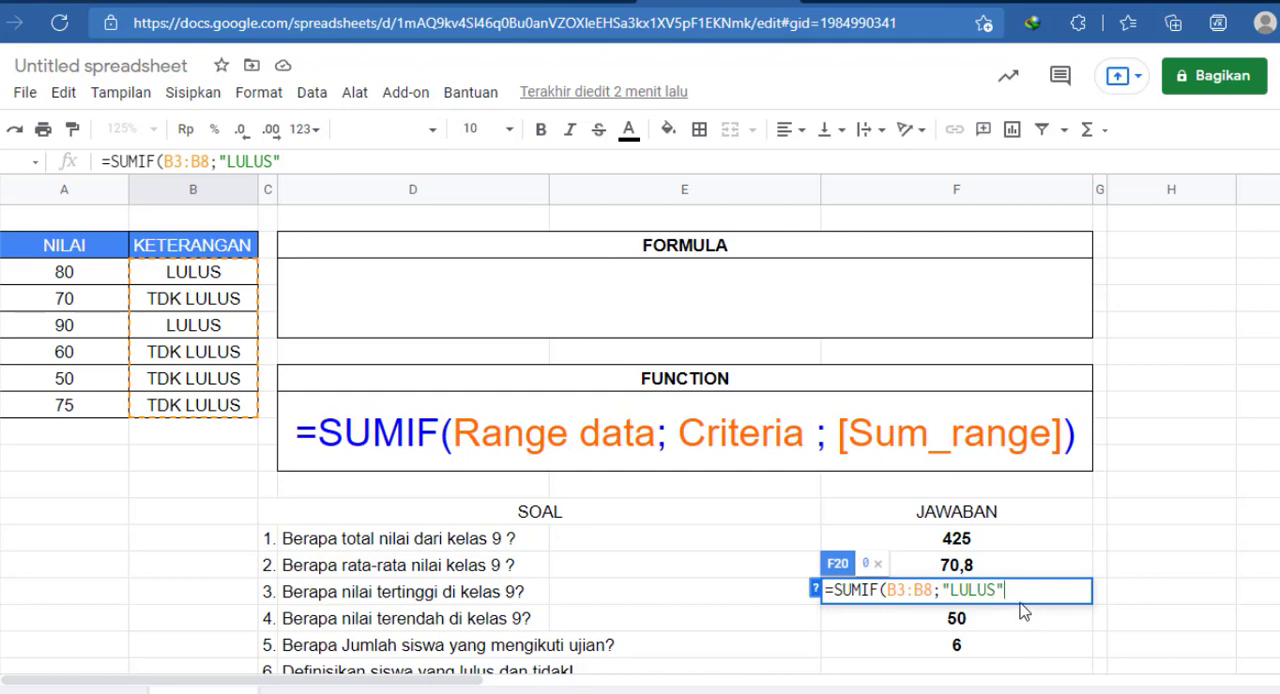
{"action": "key", "text": "BackSpace"}
{"action": "key", "text": "BackSpace"}
{"action": "key", "text": "BackSpace"}
{"action": "key", "text": "BackSpace"}
{"action": "key", "text": "BackSpace"}
{"action": "key", "text": "BackSpace"}
{"action": "key", "text": "BackSpace"}
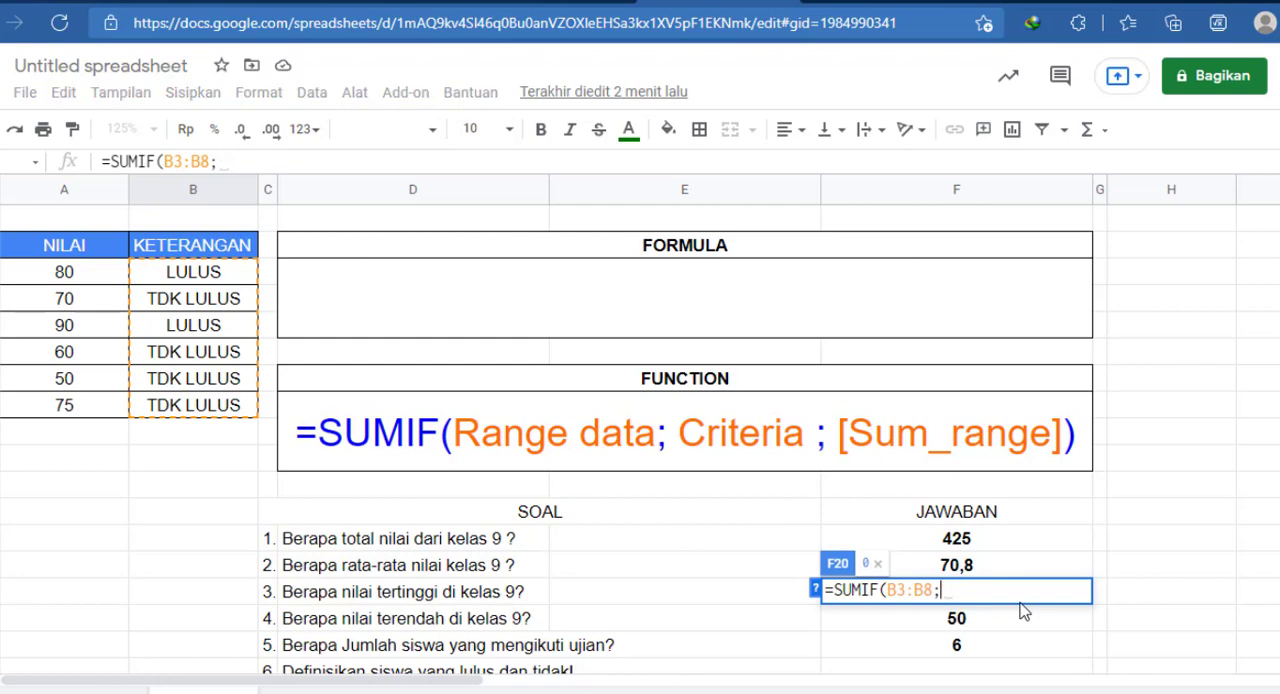
Step: Complete the SUMIF formula in F20 with B3 as the criterion and A3:A8 as the sum range, and enter it
{"action": "left_click", "coordinate": [229, 272]}
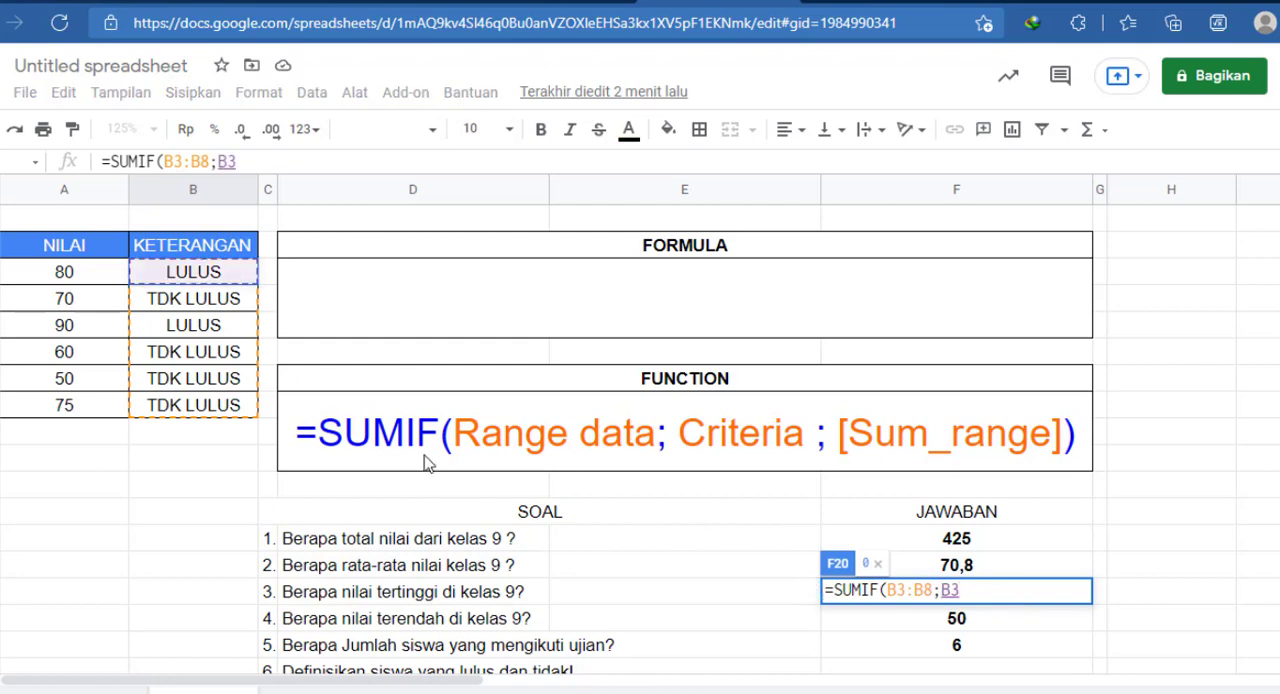
{"action": "type", "text": ";"}
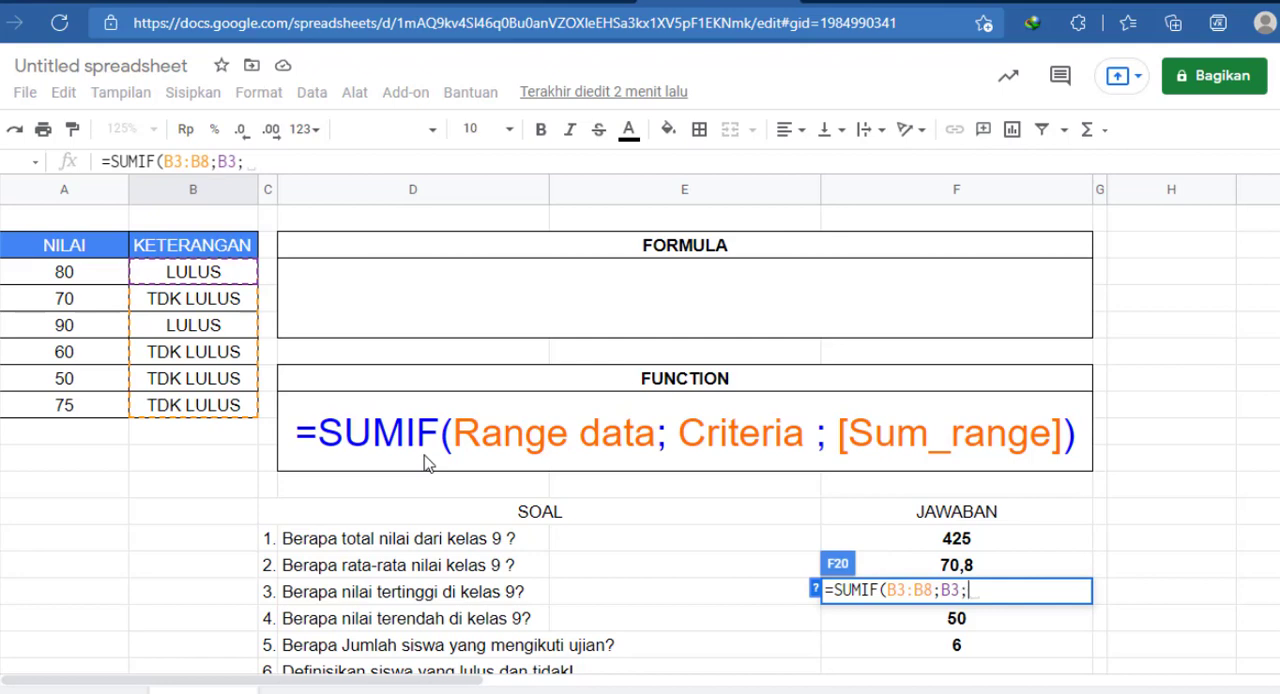
{"action": "left_click_drag", "start_coordinate": [90, 276], "coordinate": [100, 418]}
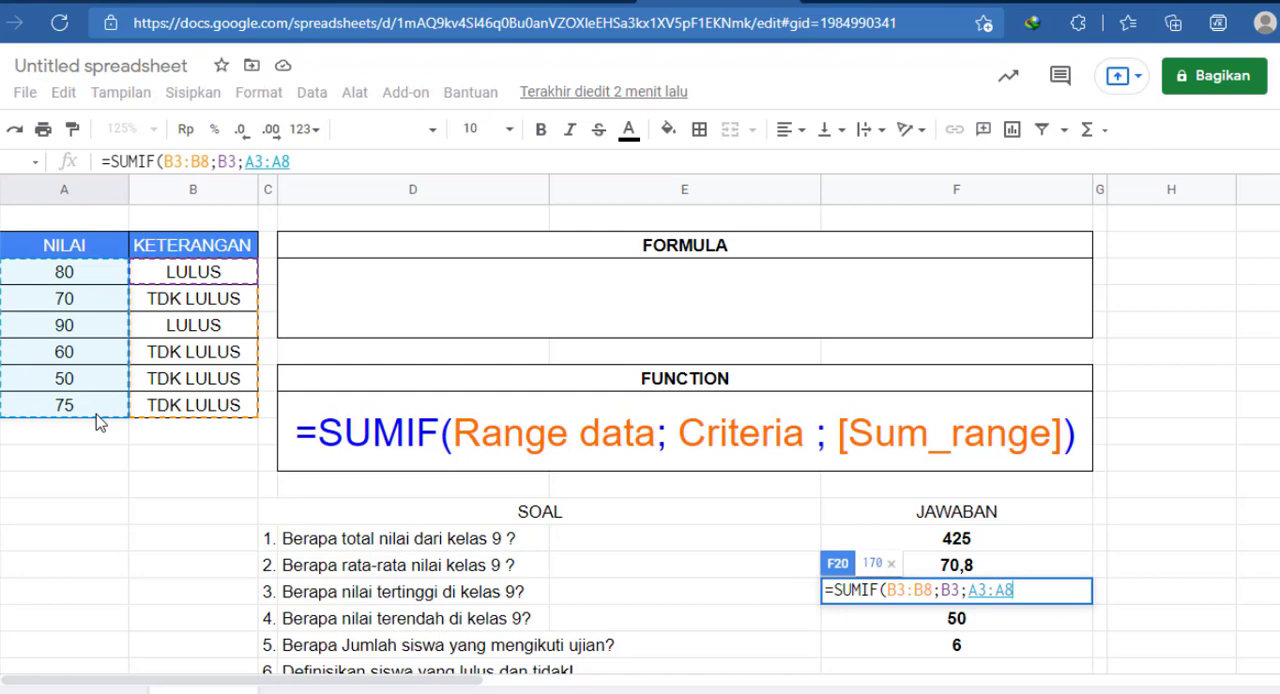
{"action": "type", "text": ")"}
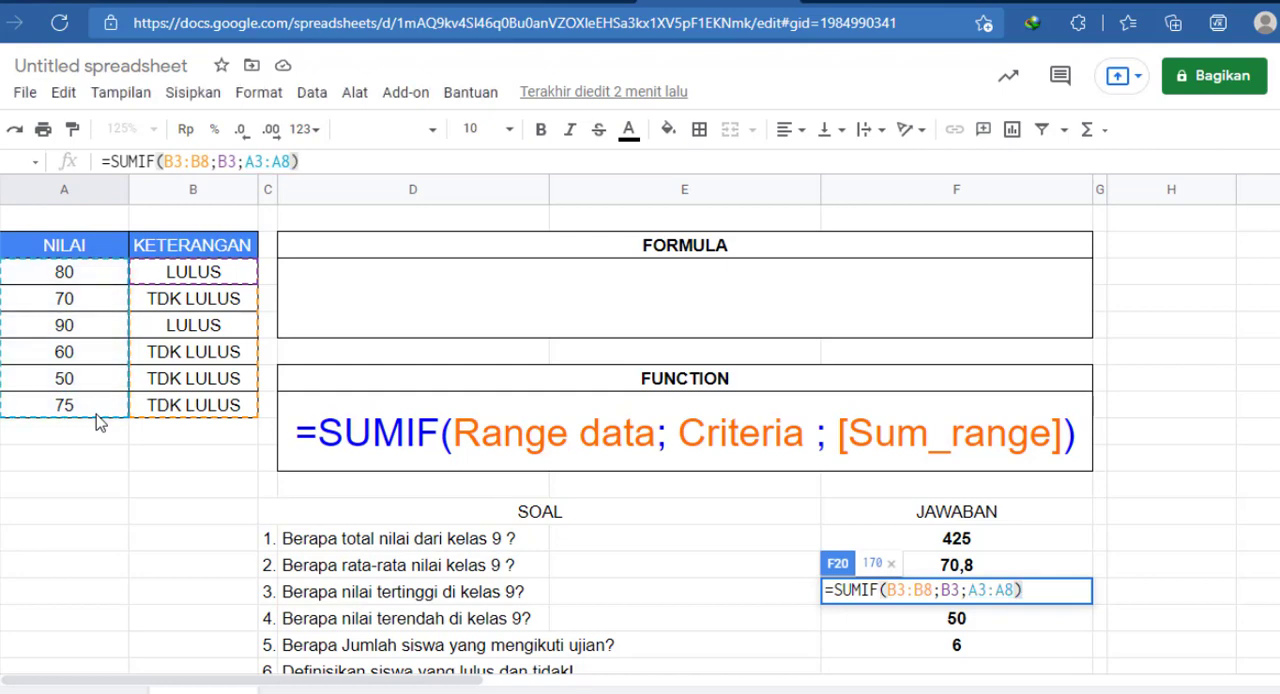
{"action": "key", "text": "Return"}
{"action": "key", "text": "Up"}
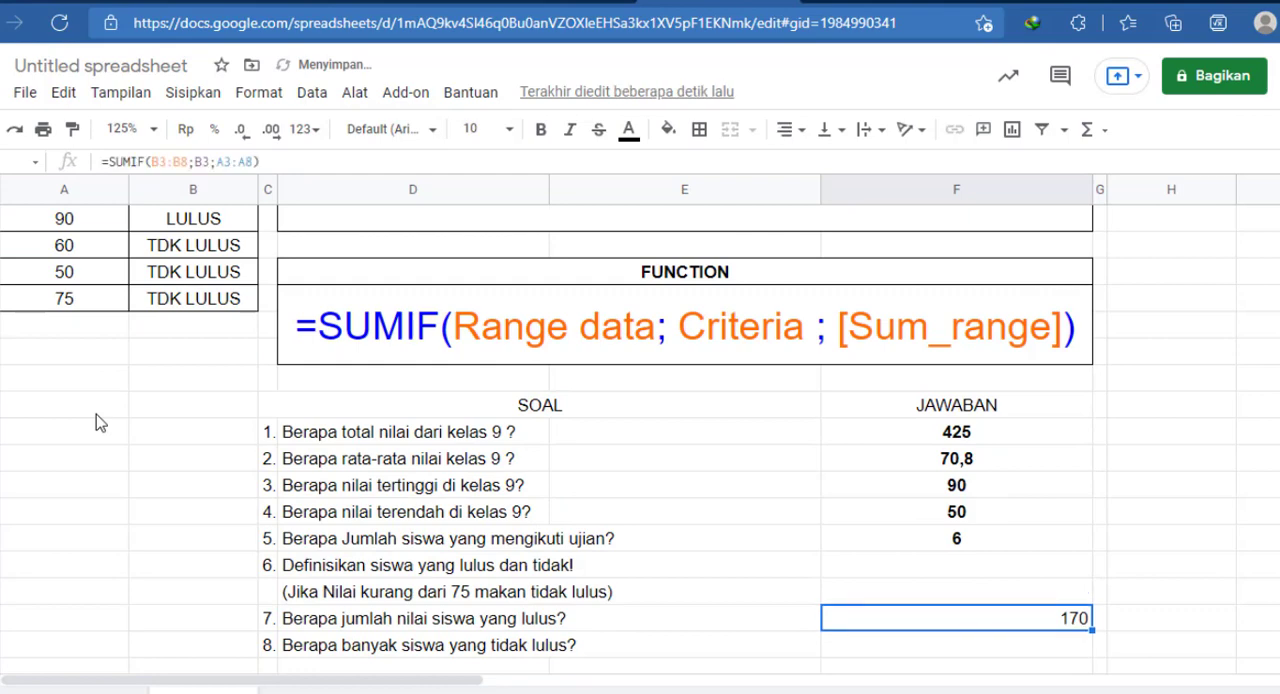
Step: Centre the answer to question 7 in F20 and make it bold
{"action": "left_click", "coordinate": [785, 129]}
{"action": "left_click", "coordinate": [820, 167]}
{"action": "key", "text": "F2"}
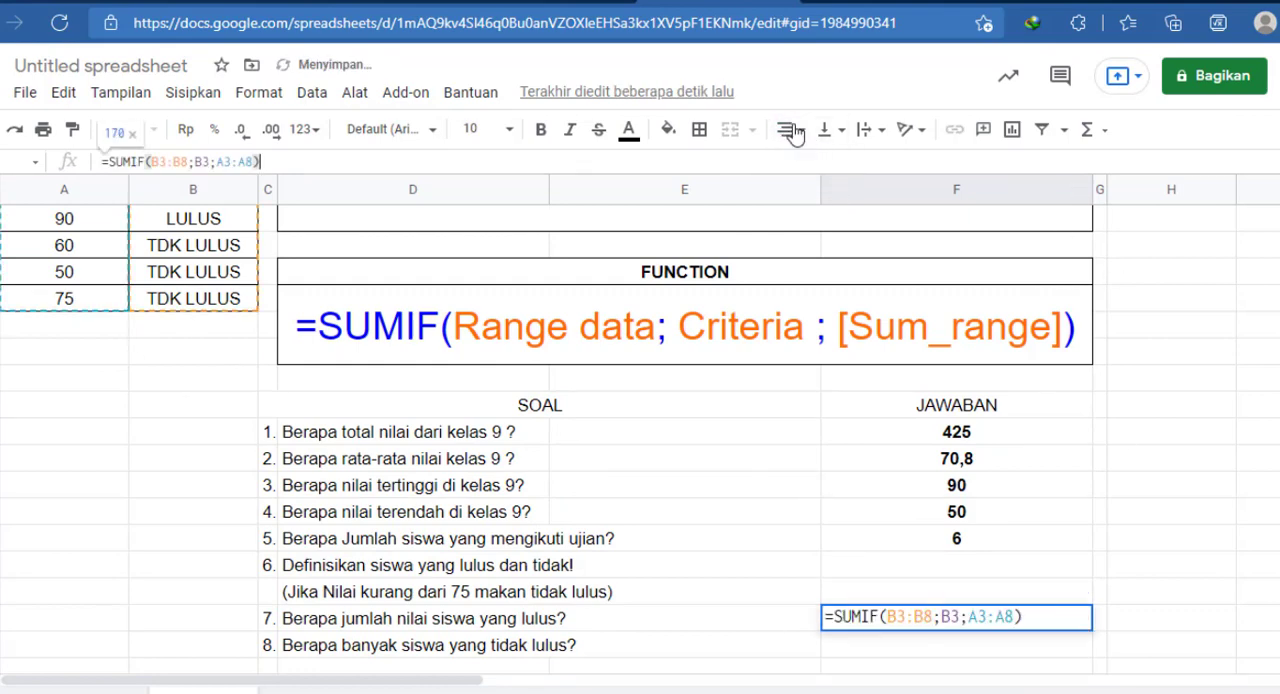
{"action": "key", "text": "Return"}
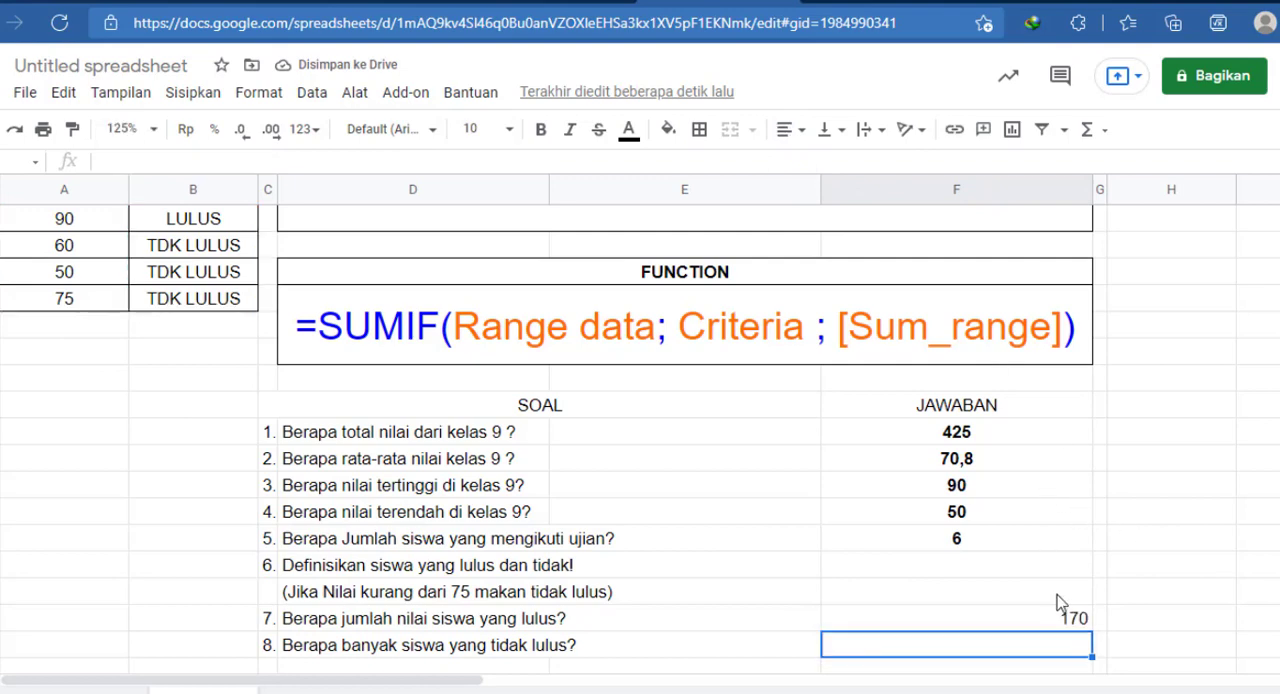
{"action": "left_click", "coordinate": [1057, 621]}
{"action": "left_click", "coordinate": [785, 129]}
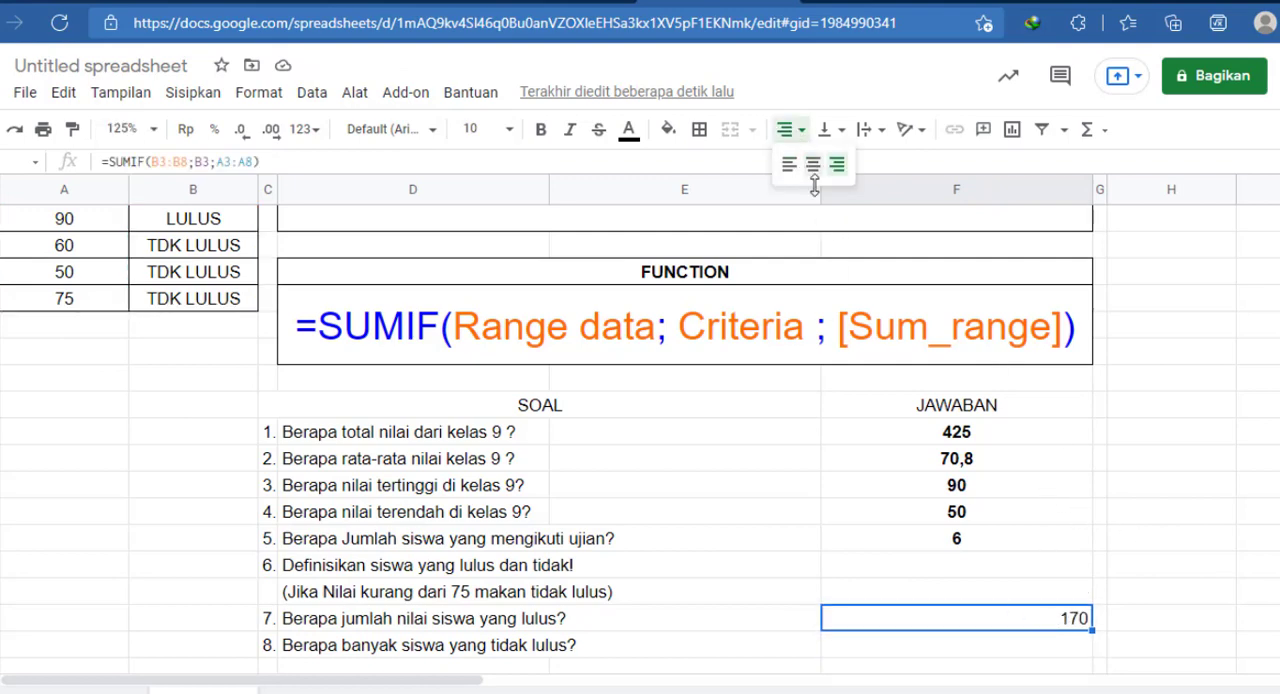
{"action": "left_click", "coordinate": [803, 167]}
{"action": "key", "text": "ctrl+b"}
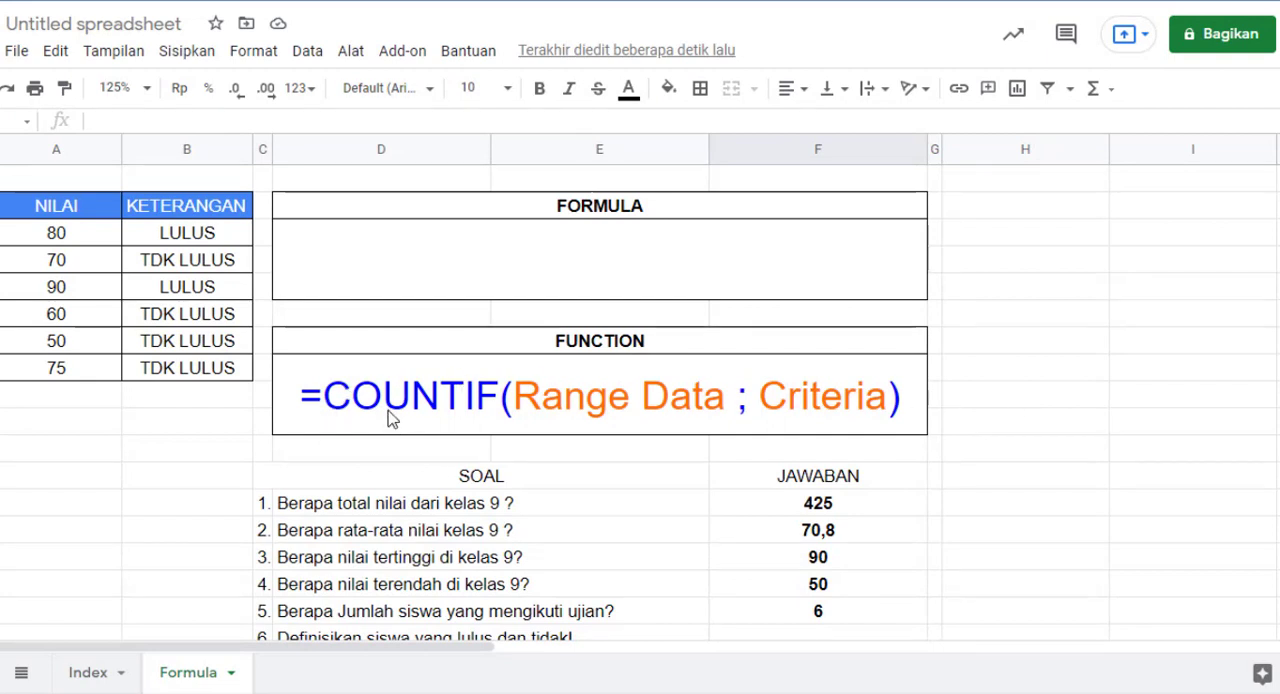
Step: Begin a COUNTIF formula in F21, the answer cell for question 8, with B3:B8 as the data range
{"action": "scroll", "coordinate": [512, 398], "scroll_direction": "down", "scroll_amount": 1}
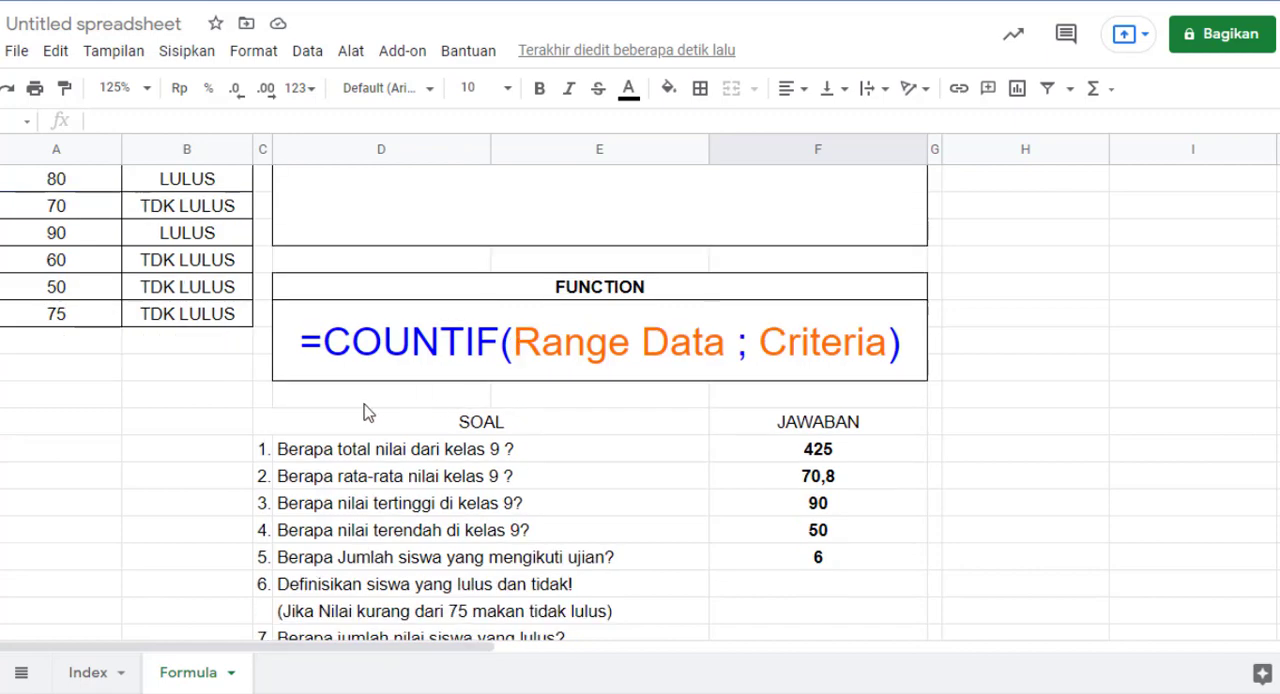
{"action": "scroll", "coordinate": [360, 411], "scroll_direction": "down", "scroll_amount": 3}
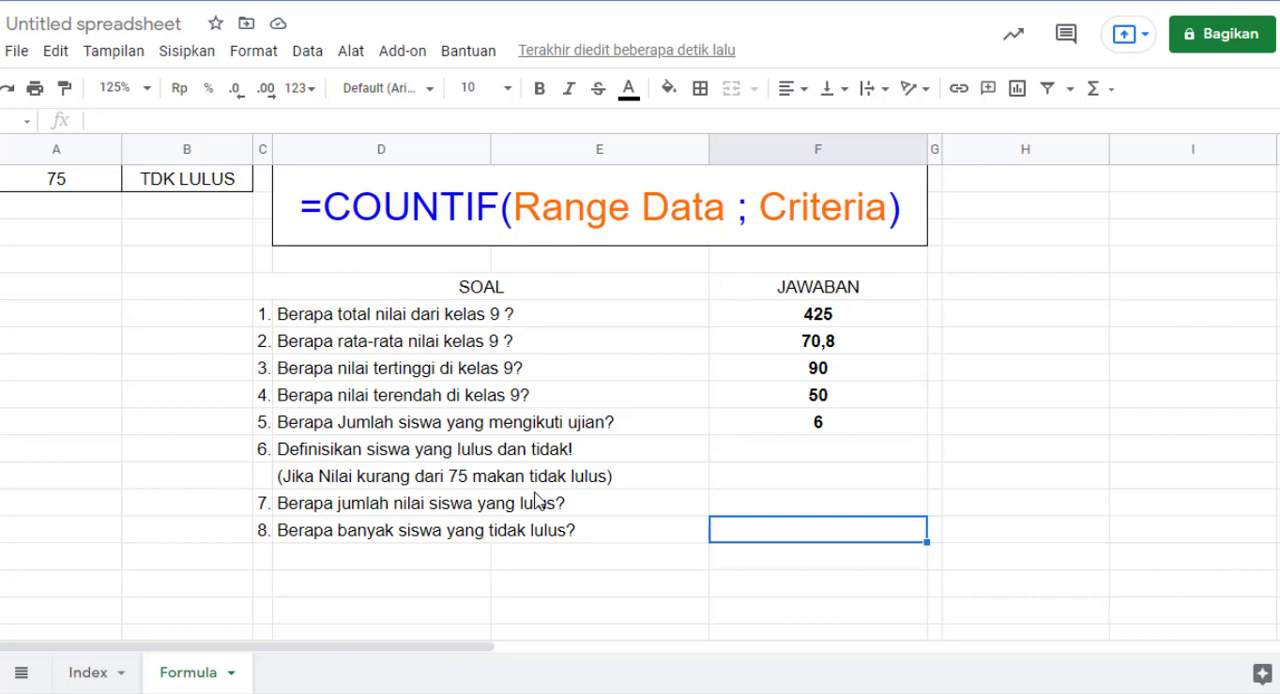
{"action": "scroll", "coordinate": [537, 500], "scroll_direction": "up", "scroll_amount": 4}
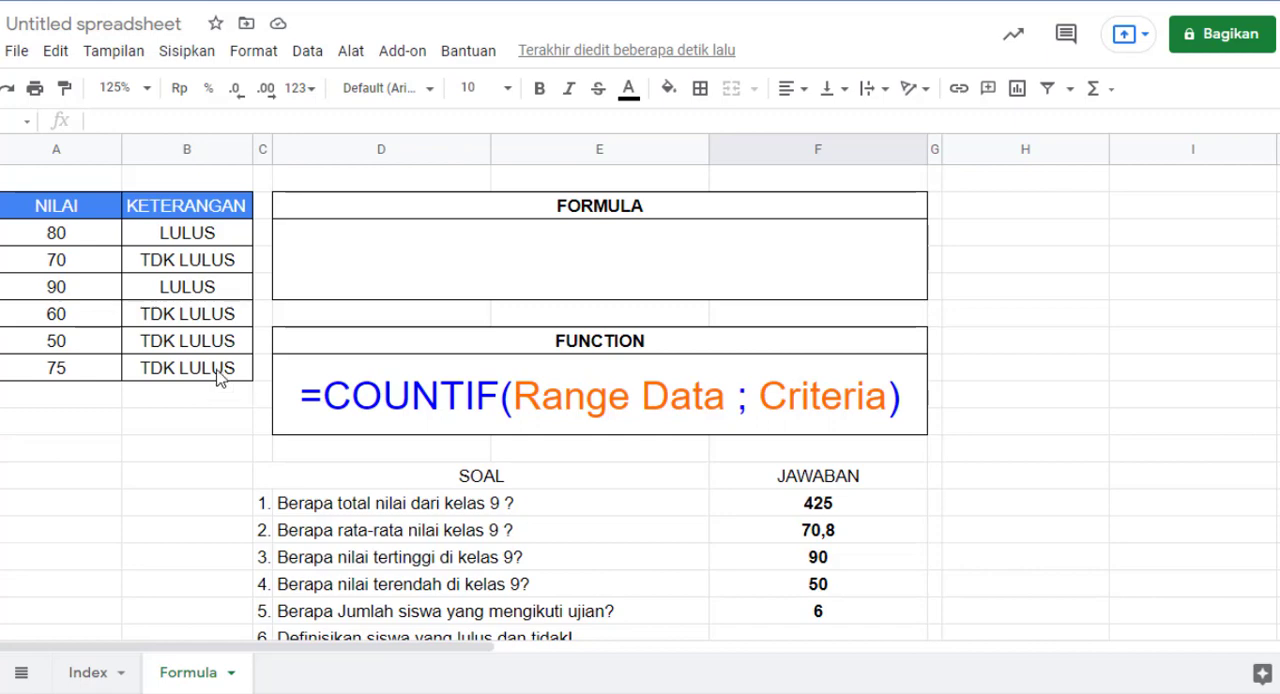
{"action": "scroll", "coordinate": [757, 343], "scroll_direction": "down", "scroll_amount": 2}
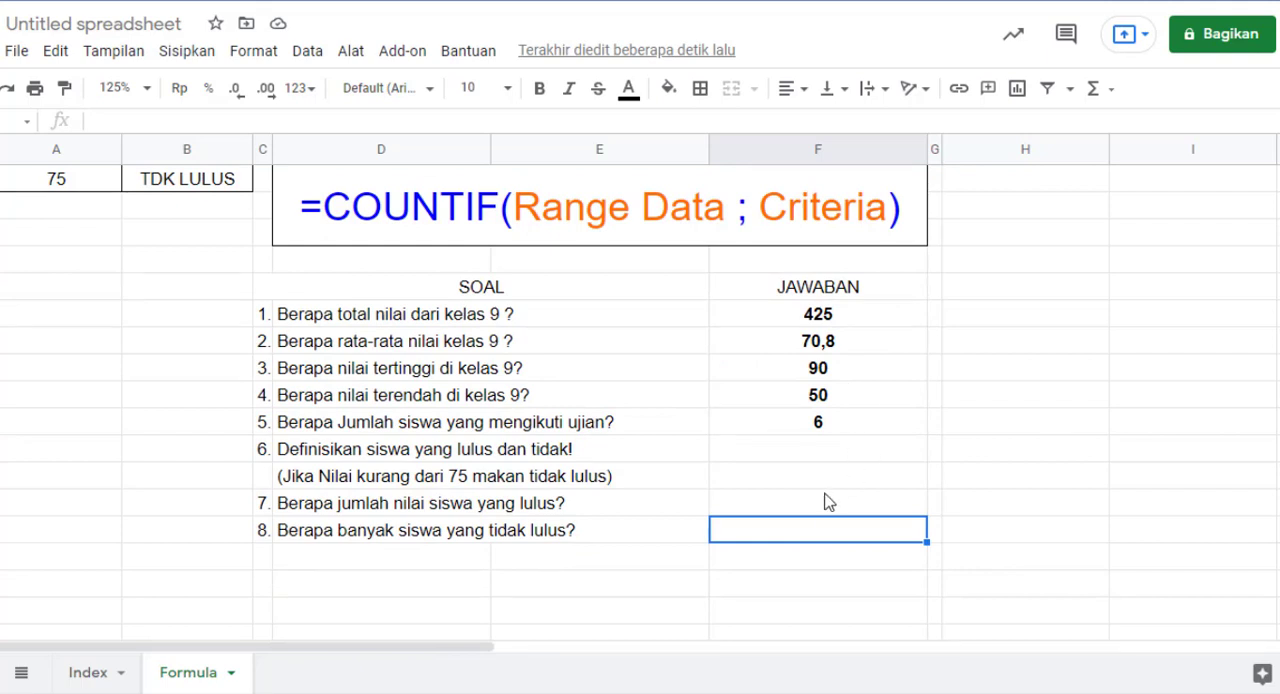
{"action": "type", "text": "=C"}
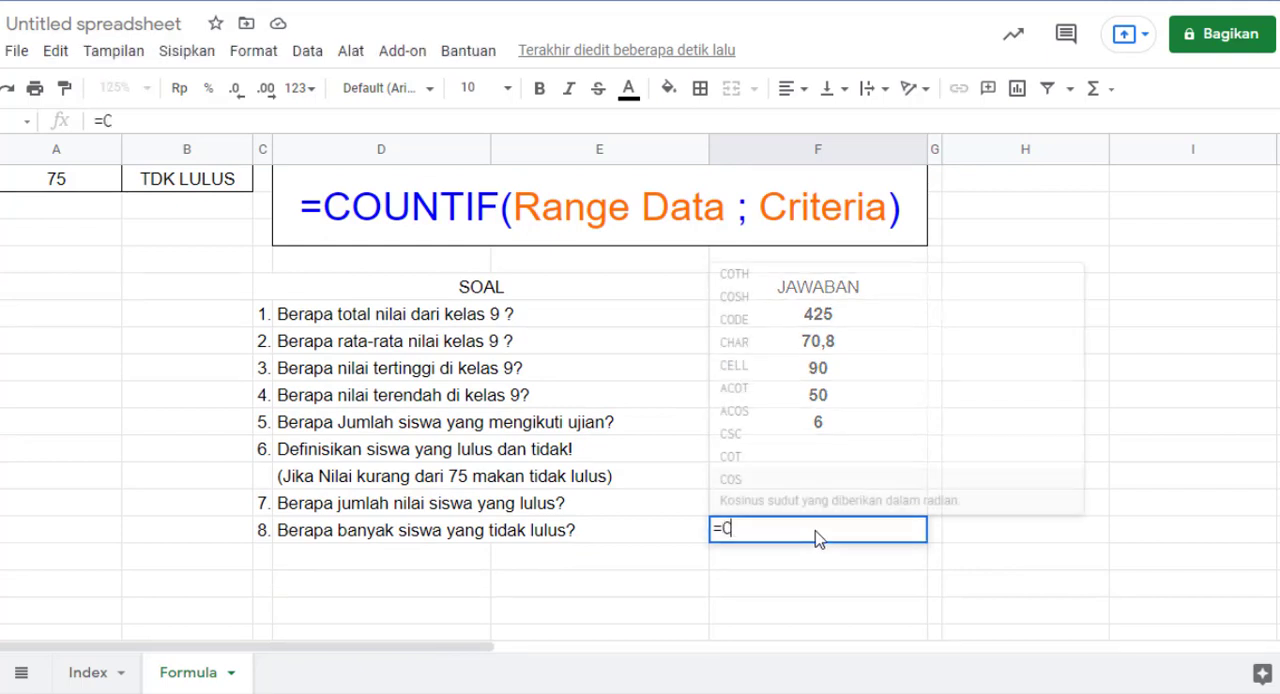
{"action": "type", "text": "OUNTIF"}
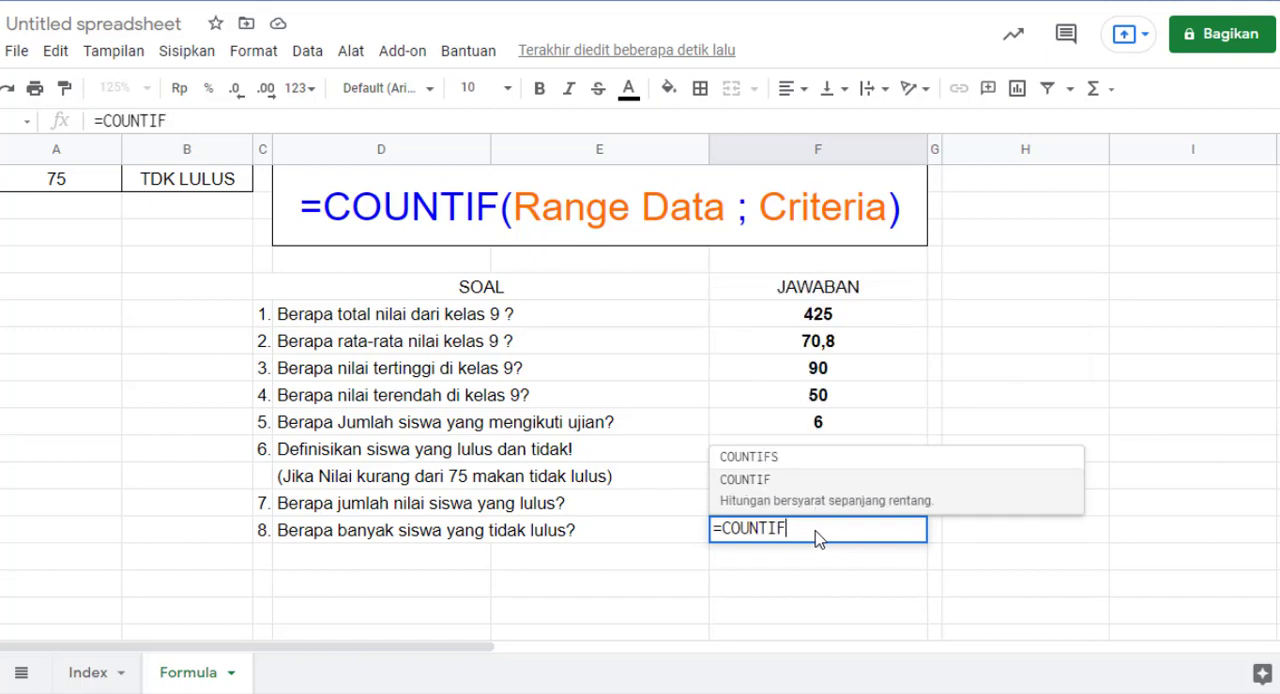
{"action": "type", "text": "("}
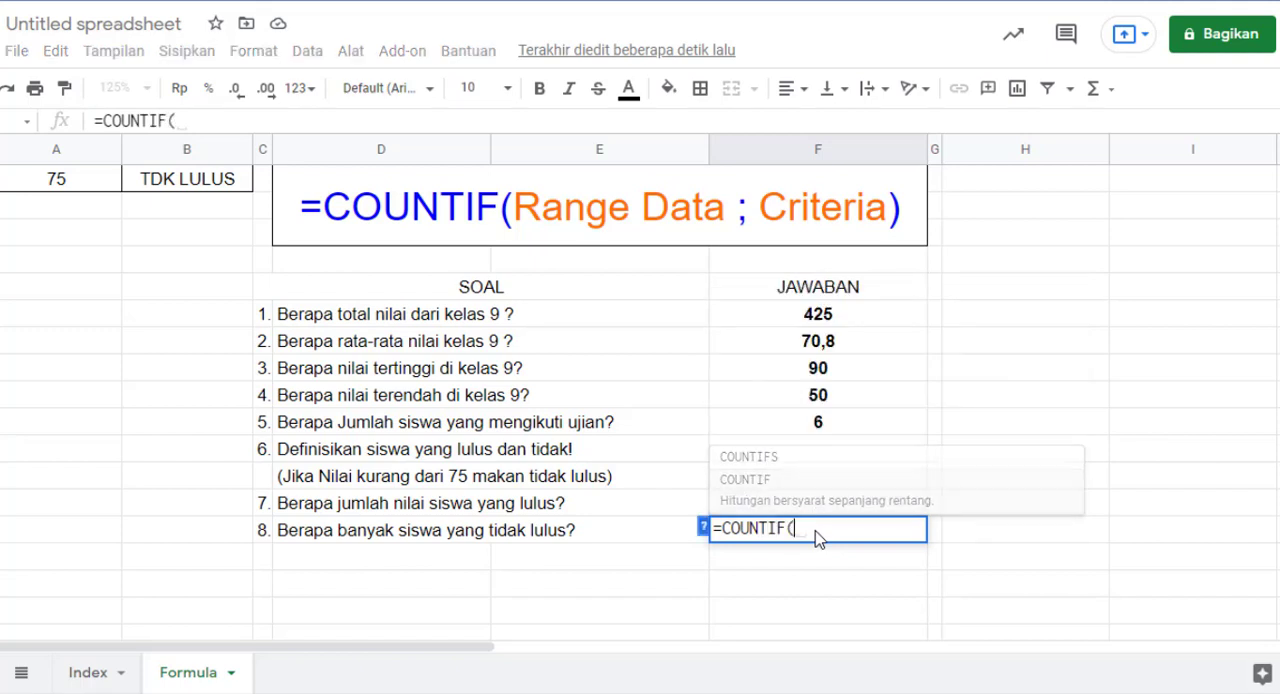
{"action": "scroll", "coordinate": [771, 500], "scroll_direction": "up", "scroll_amount": 4}
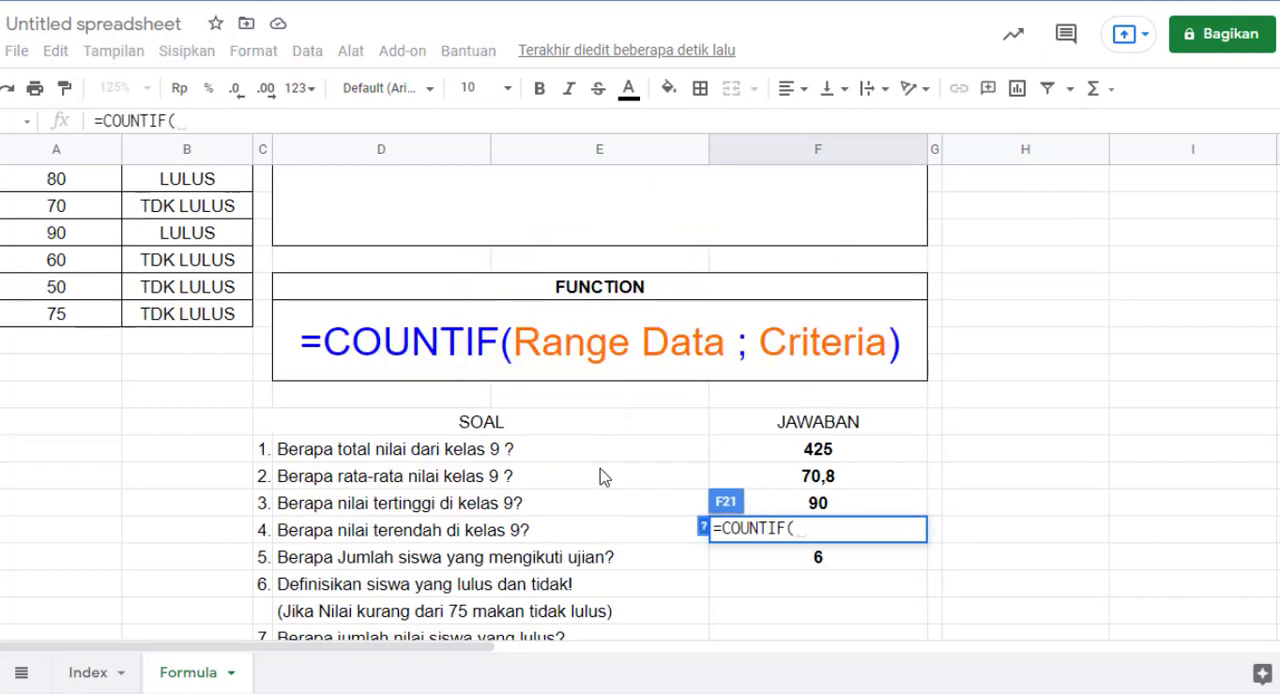
{"action": "left_click_drag", "start_coordinate": [198, 233], "coordinate": [212, 372]}
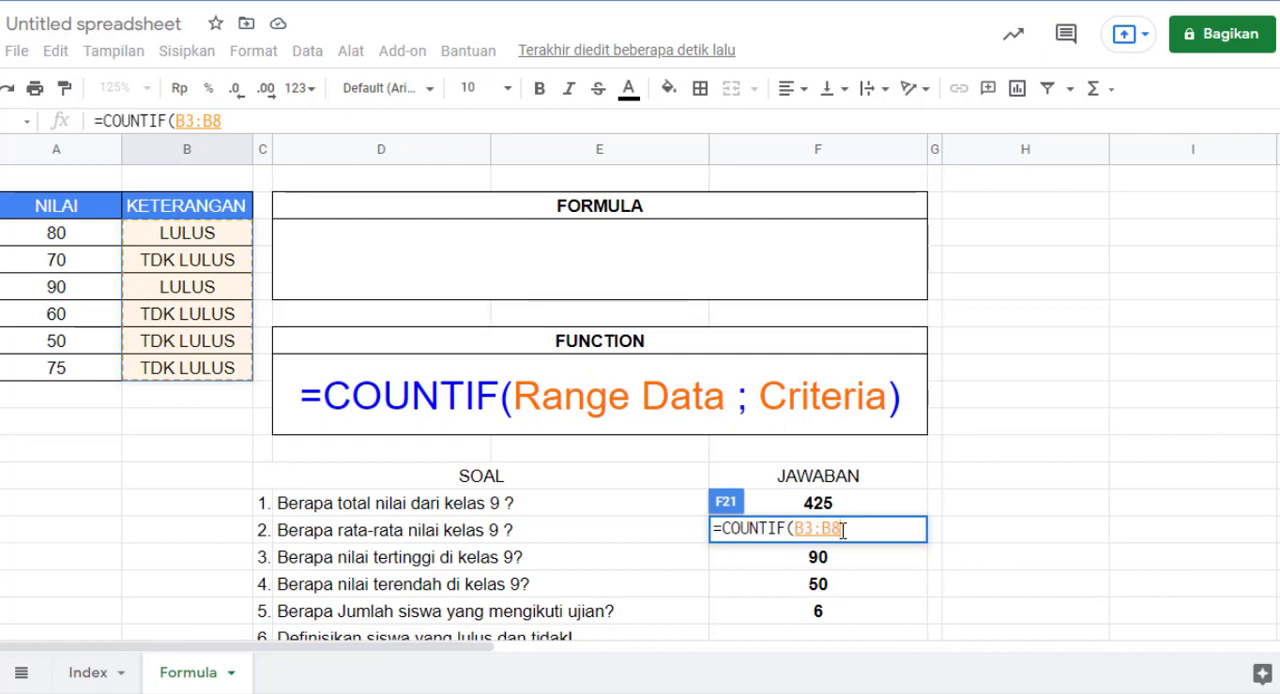
{"action": "type", "text": ";"}
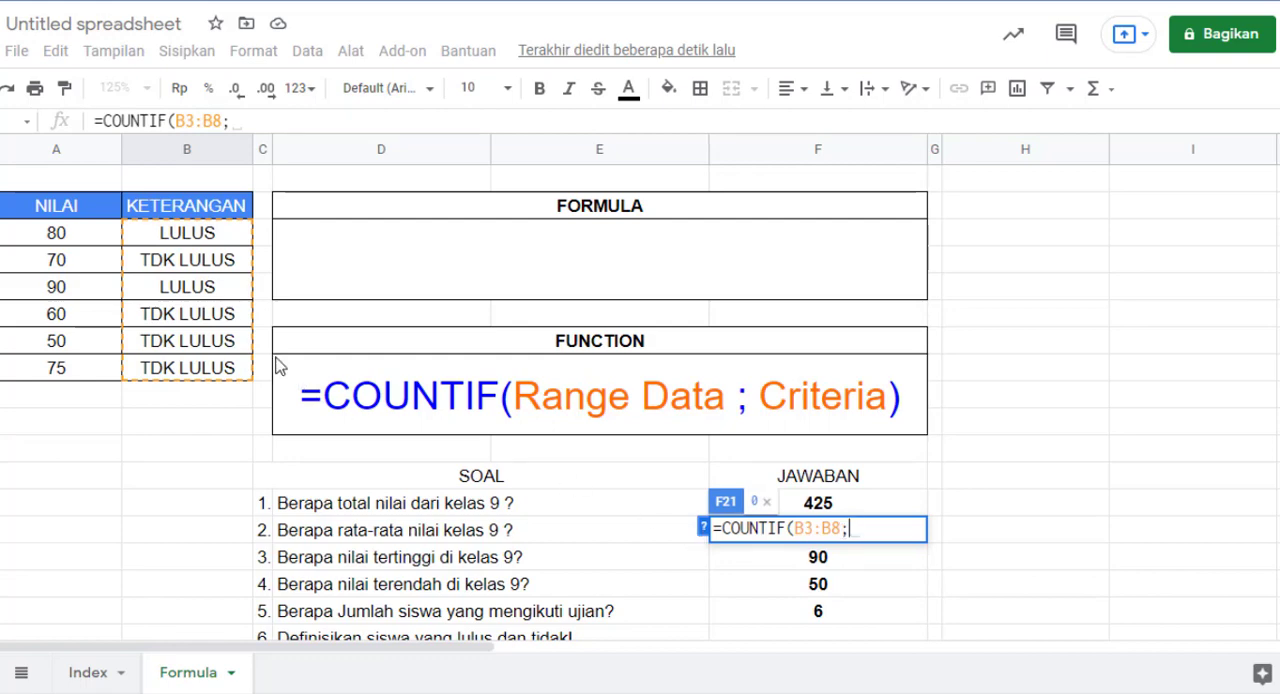
Step: Complete the COUNTIF formula in F21 with the literal text "TDK LULUS" as the criterion, and enter it
{"action": "left_click", "coordinate": [186, 264]}
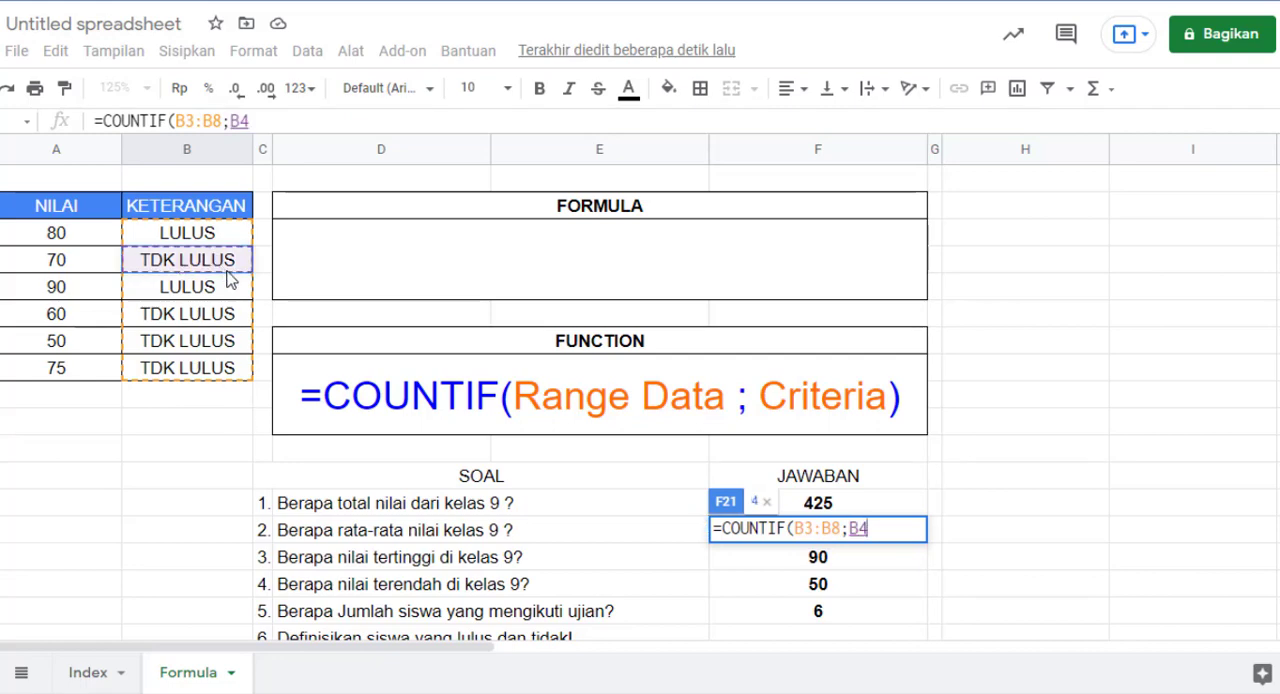
{"action": "key", "text": "BackSpace"}
{"action": "key", "text": "BackSpace"}
{"action": "type", "text": "\""}
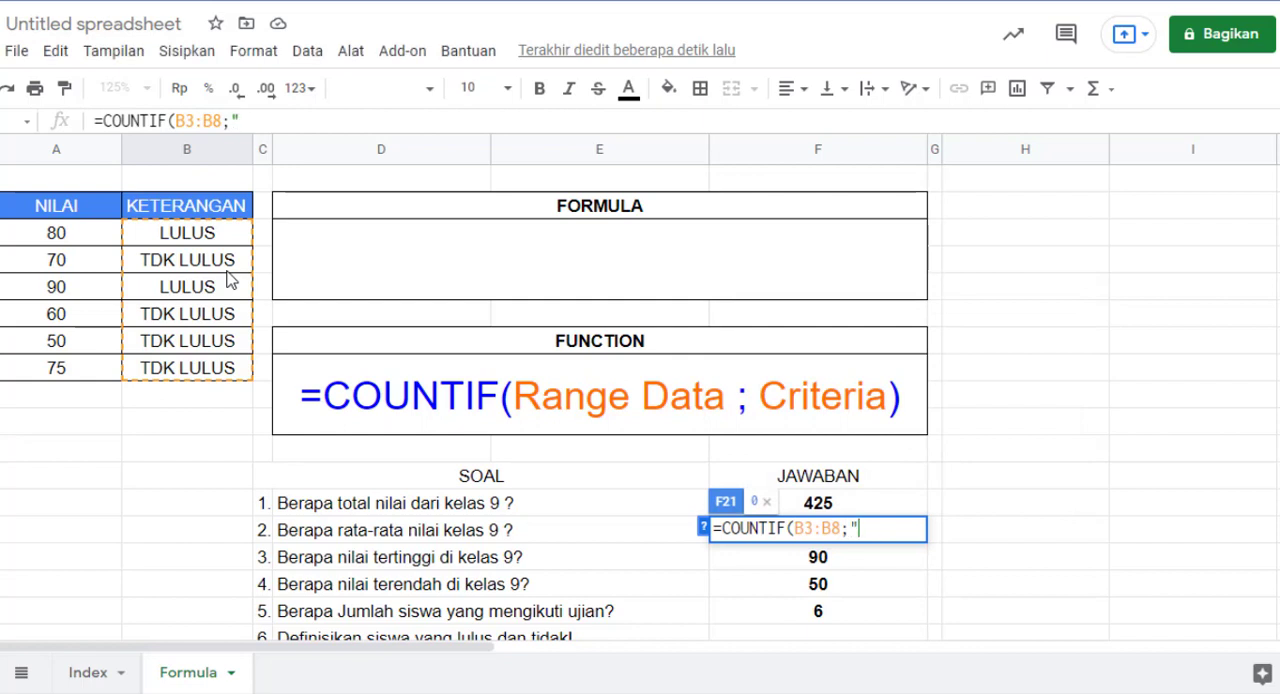
{"action": "type", "text": "TDK LU"}
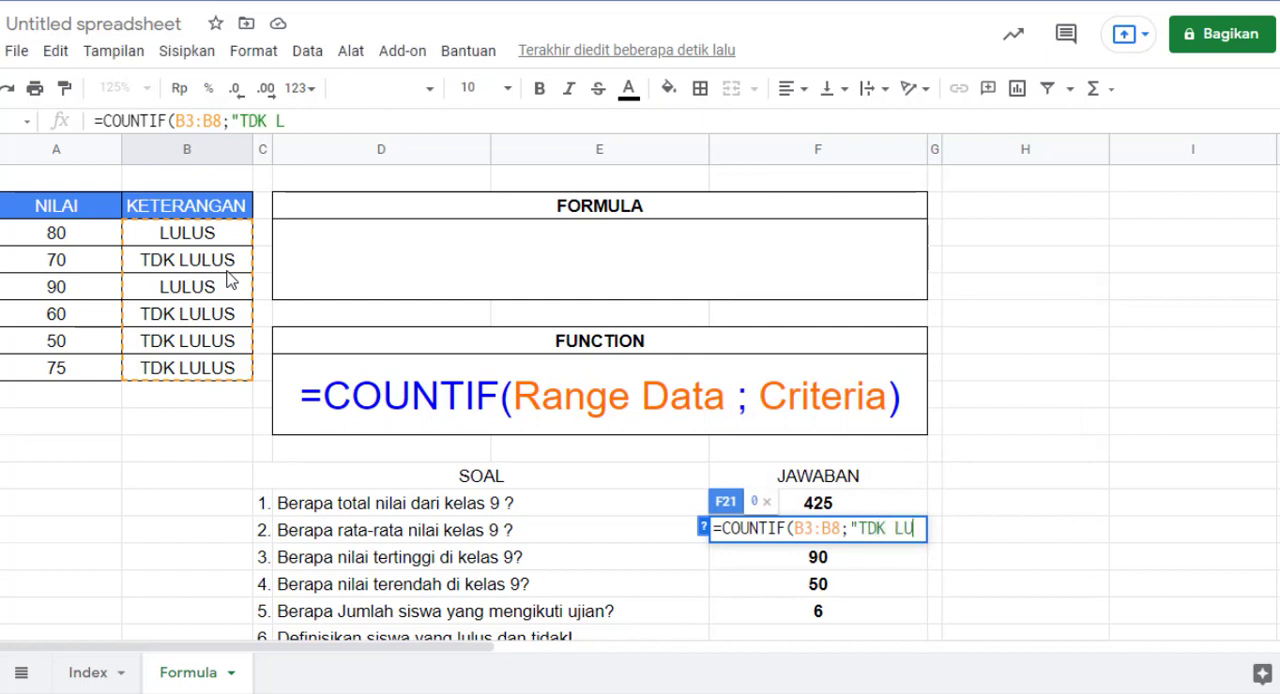
{"action": "type", "text": "LUS\""}
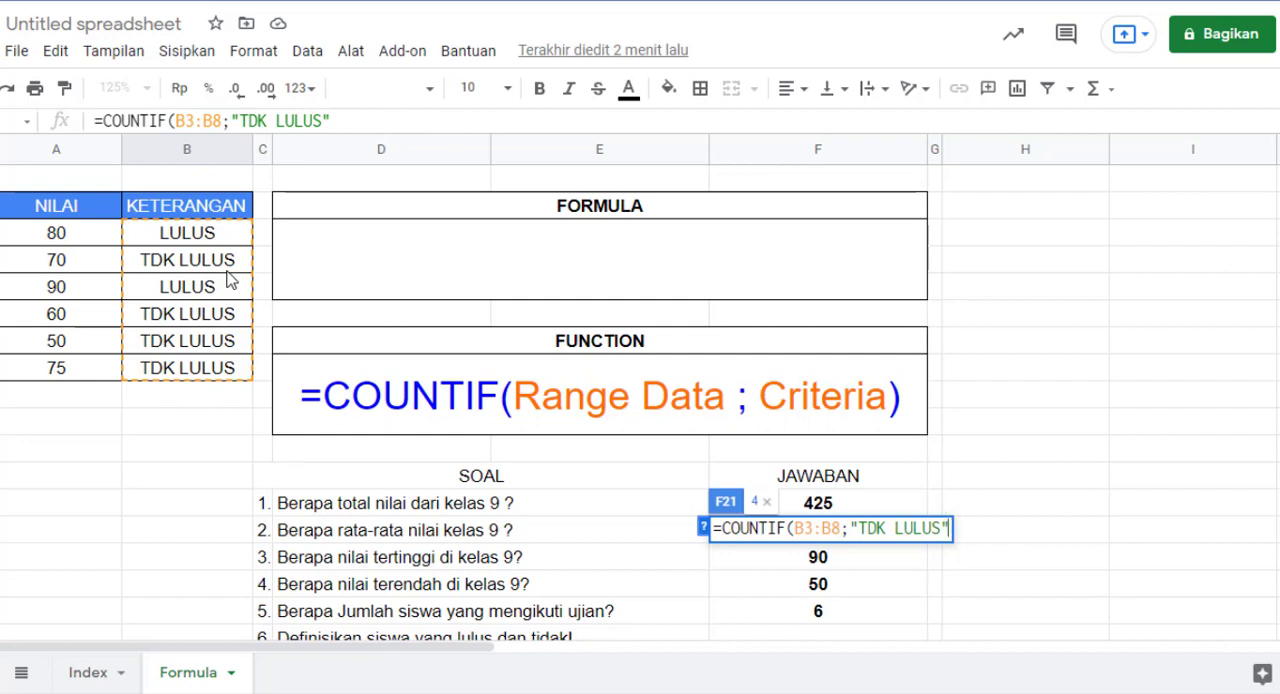
{"action": "type", "text": ")"}
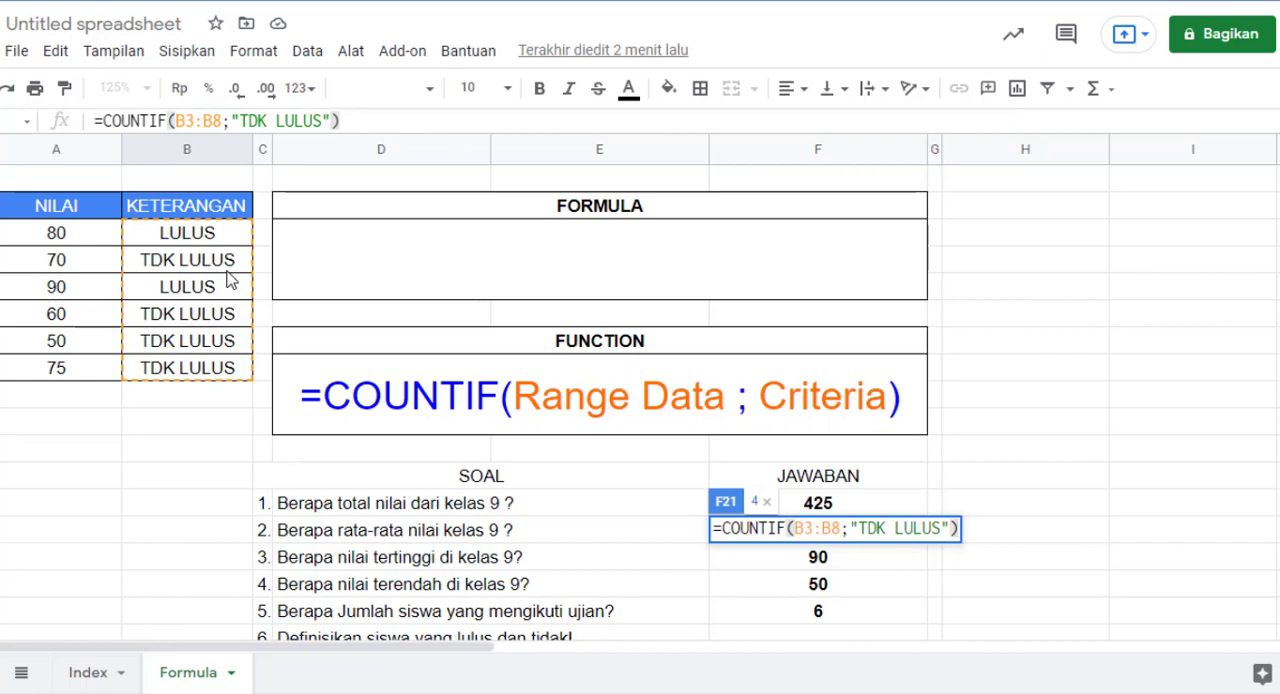
{"action": "key", "text": "Return"}
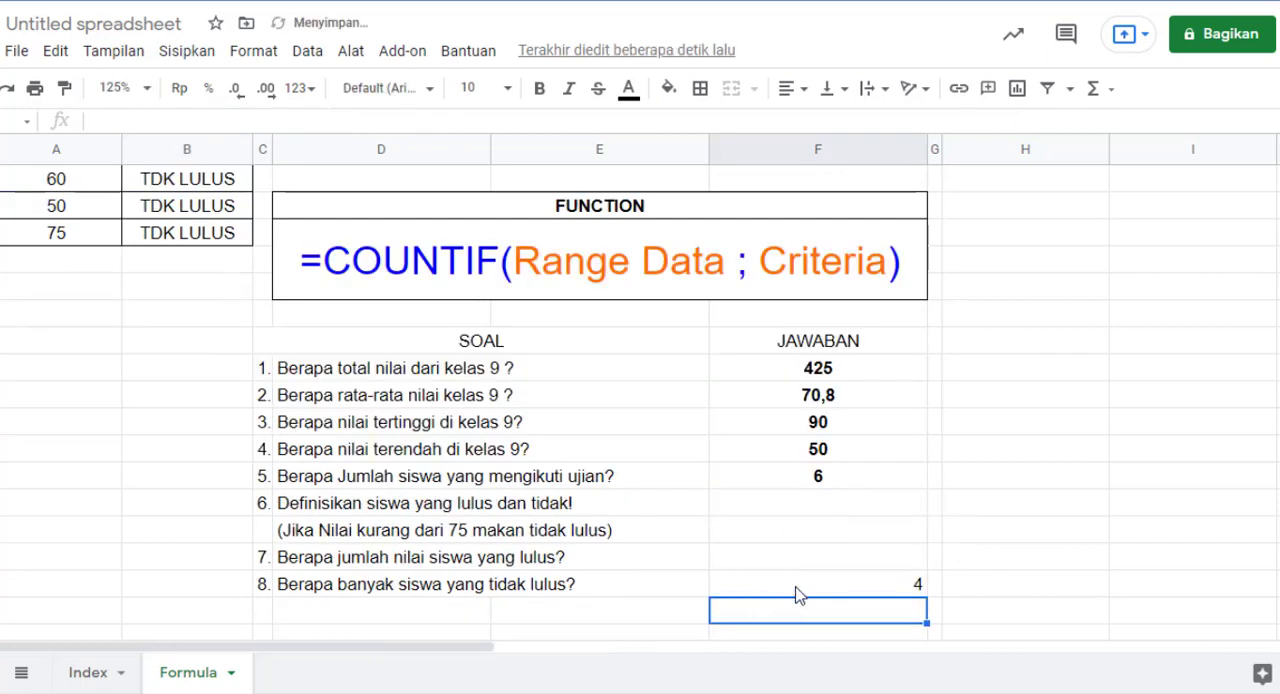
Step: Centre the answer to question 8 in F21 and make it bold
{"action": "left_click", "coordinate": [801, 592]}
{"action": "left_click", "coordinate": [787, 88]}
{"action": "left_click", "coordinate": [820, 124]}
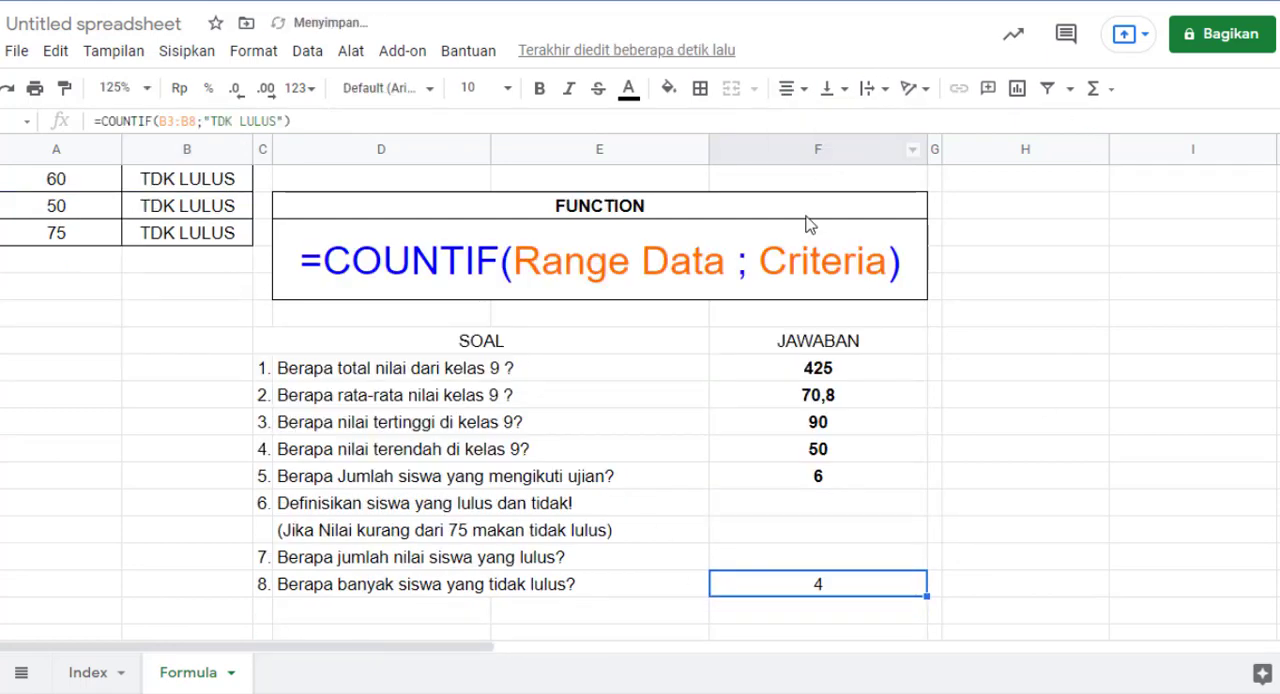
{"action": "key", "text": "ctrl+b"}
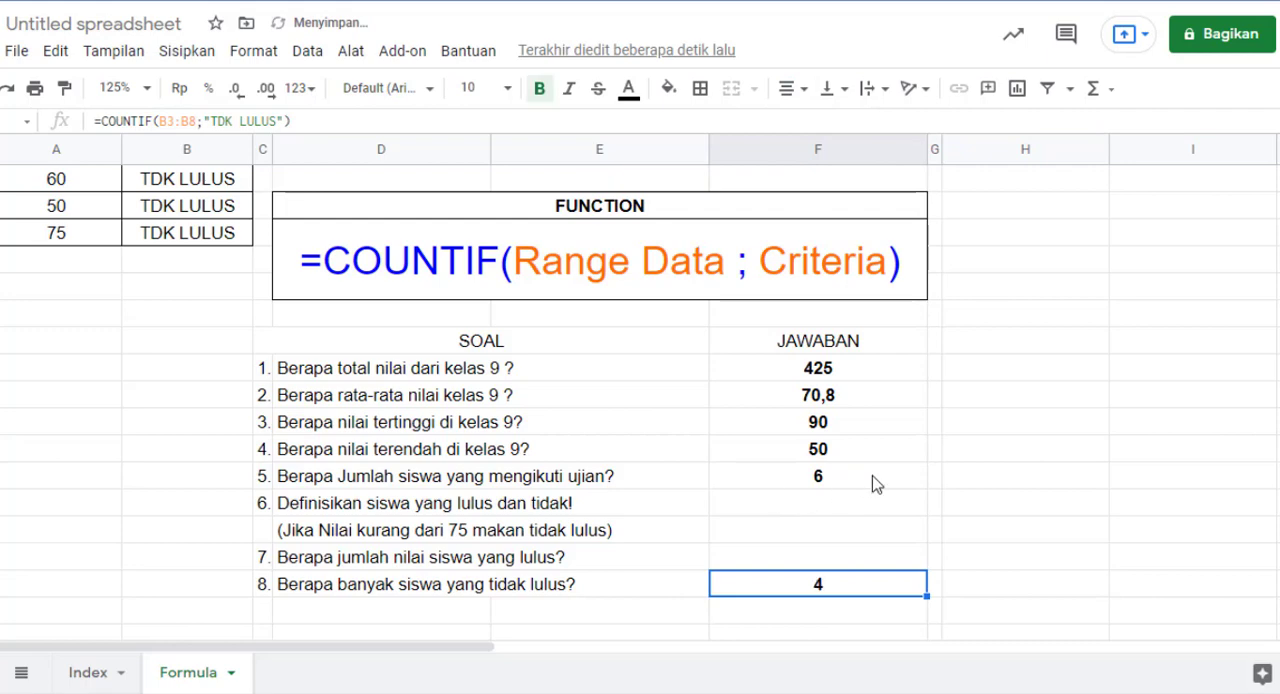
{"action": "left_click", "coordinate": [921, 483]}
{"action": "scroll", "coordinate": [922, 483], "scroll_direction": "up", "scroll_amount": 2}
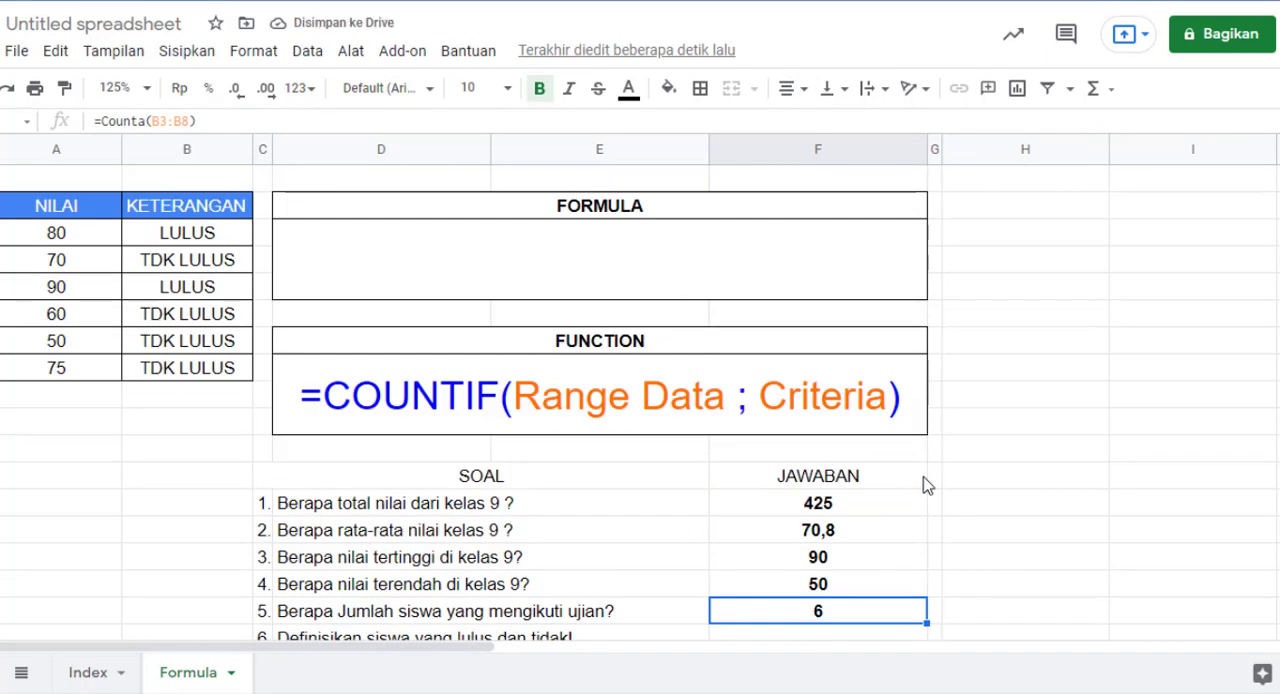
Step: Enter the headers NAMA DEPAN in H7 and NAMA BELAKANG in I7, beside the FUNCTION box
{"action": "scroll", "coordinate": [870, 506], "scroll_direction": "down", "scroll_amount": 2}
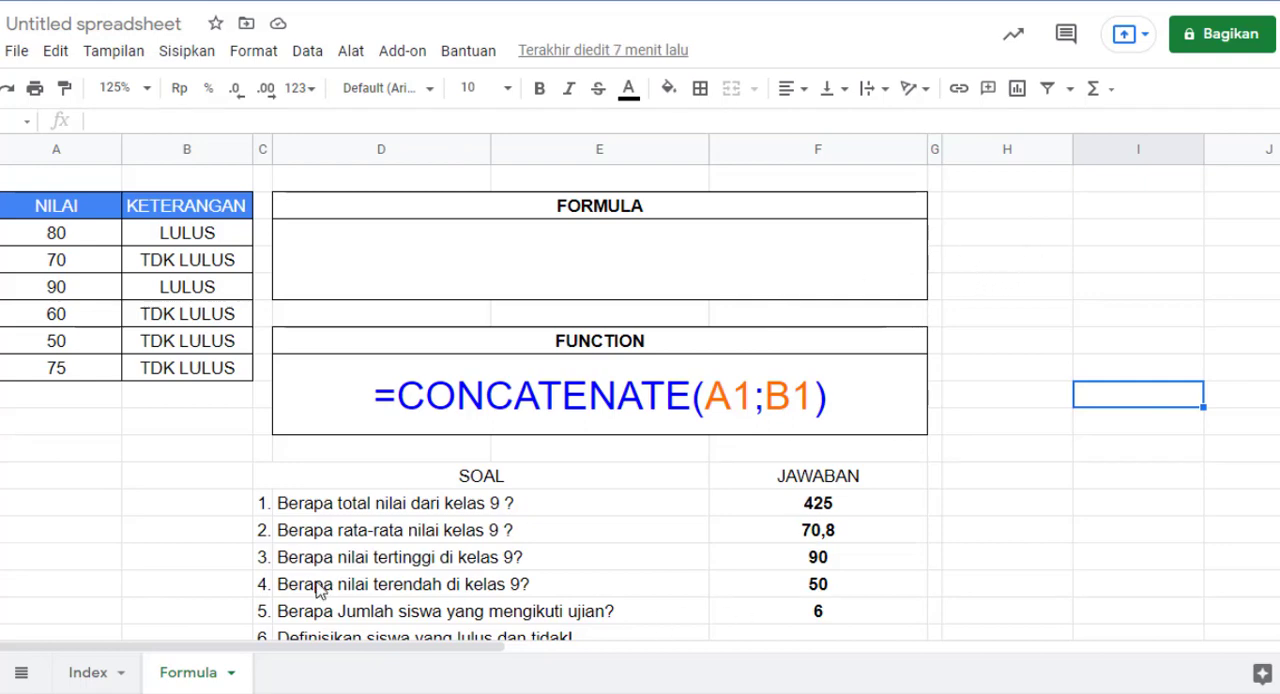
{"action": "left_click_drag", "start_coordinate": [329, 651], "coordinate": [449, 653]}
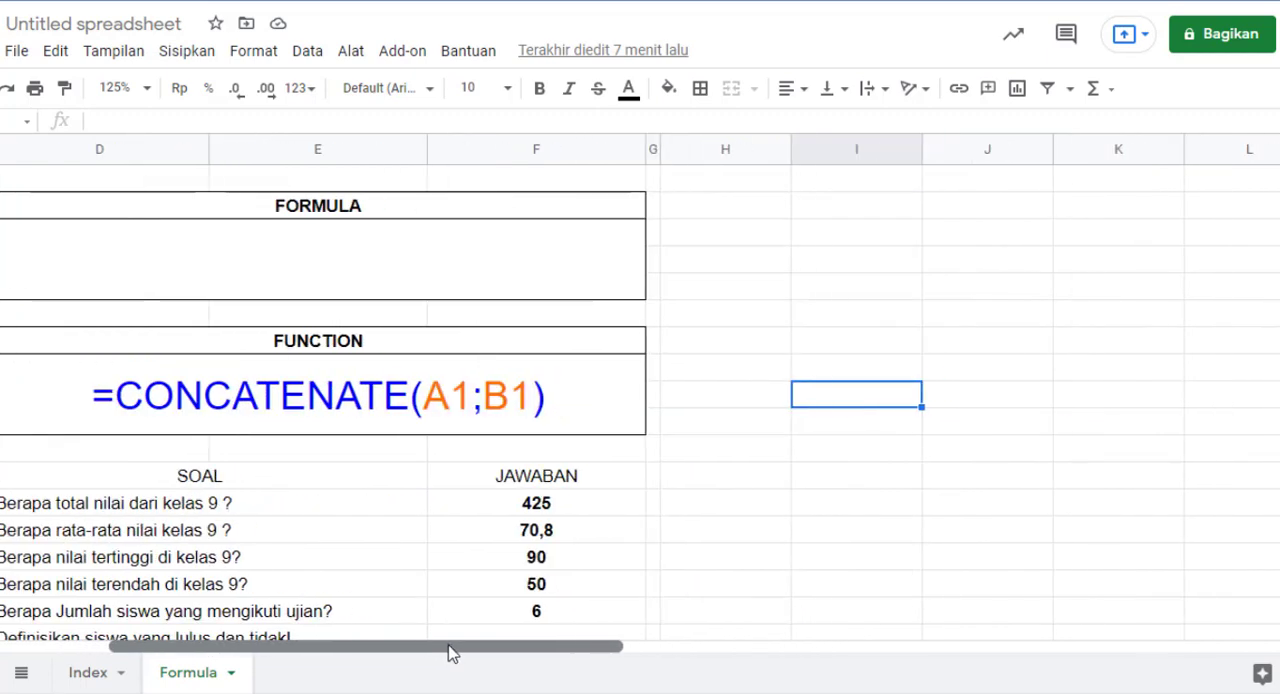
{"action": "left_click", "coordinate": [750, 346]}
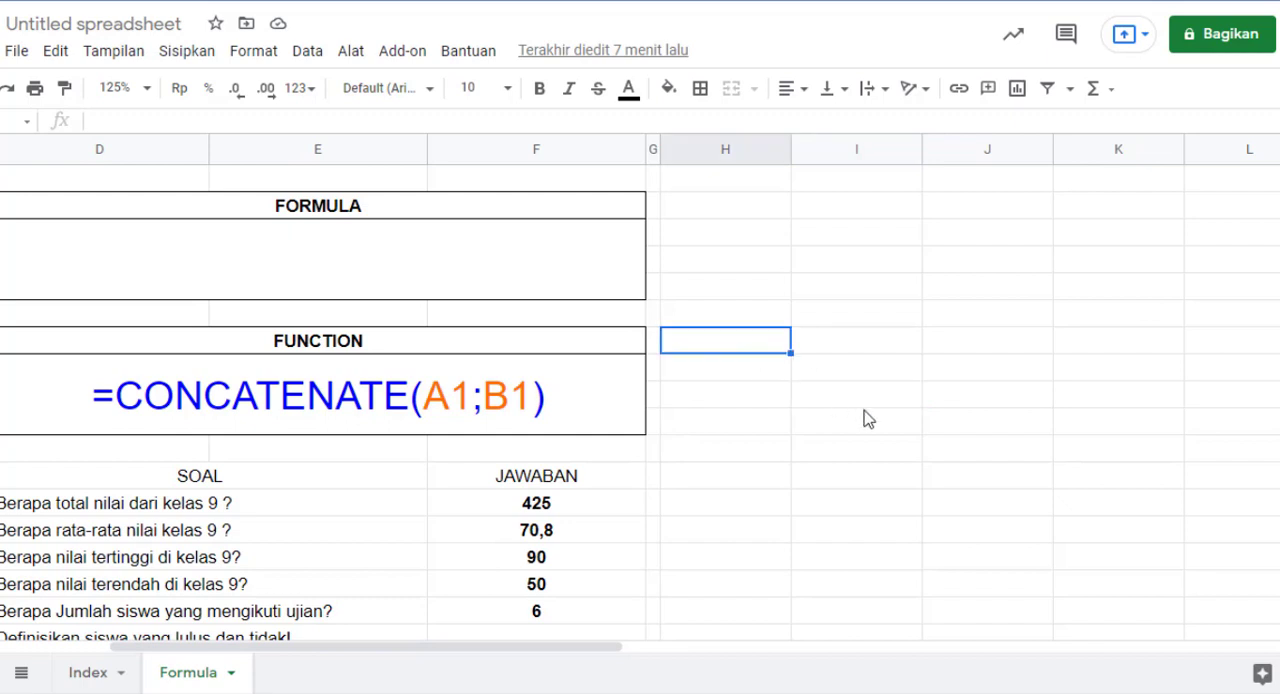
{"action": "type", "text": "NAMA DEPAN"}
{"action": "key", "text": "Tab"}
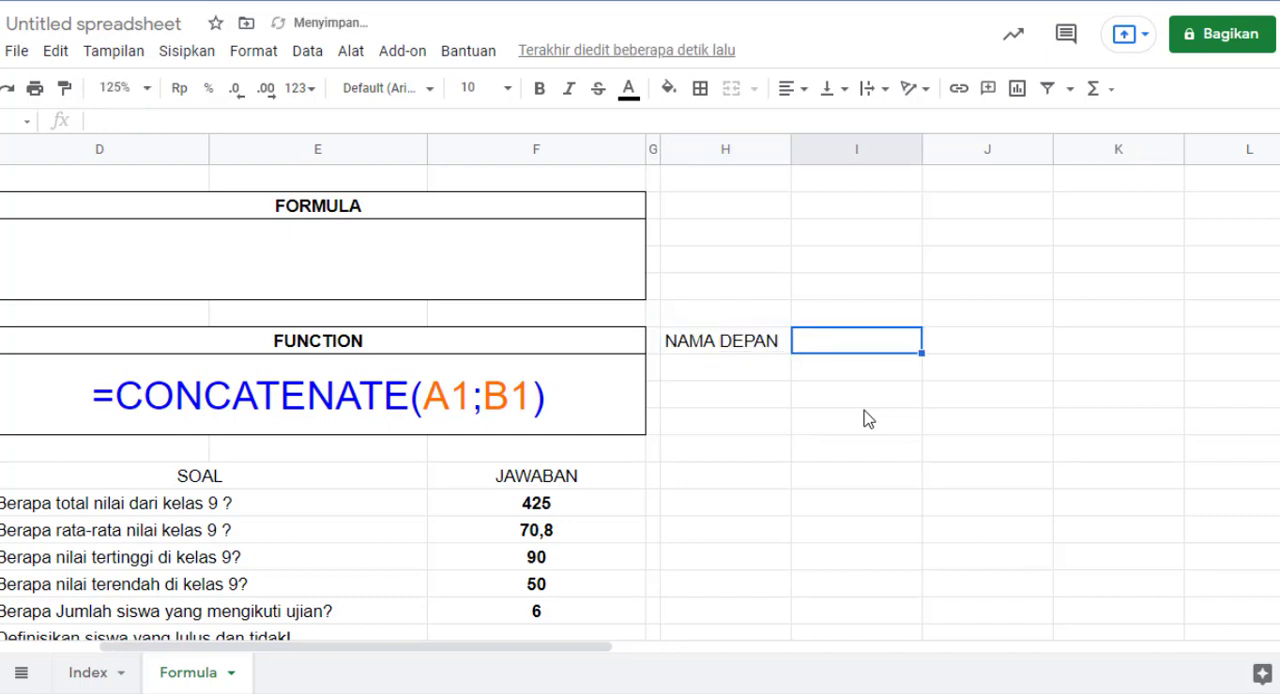
{"action": "type", "text": "NAMA BELAN"}
{"action": "type", "text": "ANG"}
{"action": "key", "text": "Return"}
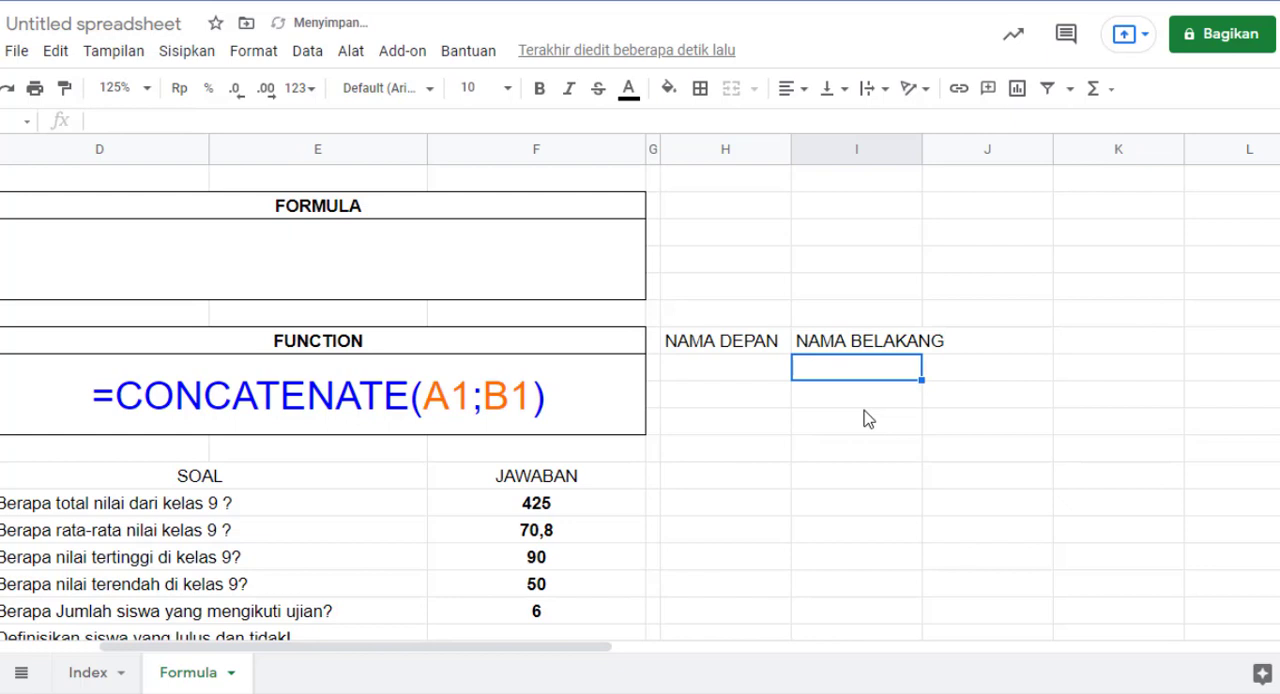
Step: Widen columns H and I to fit the new headers, and centre the contents of H7:I8 horizontally
{"action": "left_click_drag", "start_coordinate": [776, 150], "coordinate": [826, 151]}
{"action": "left_click_drag", "start_coordinate": [774, 350], "coordinate": [890, 357]}
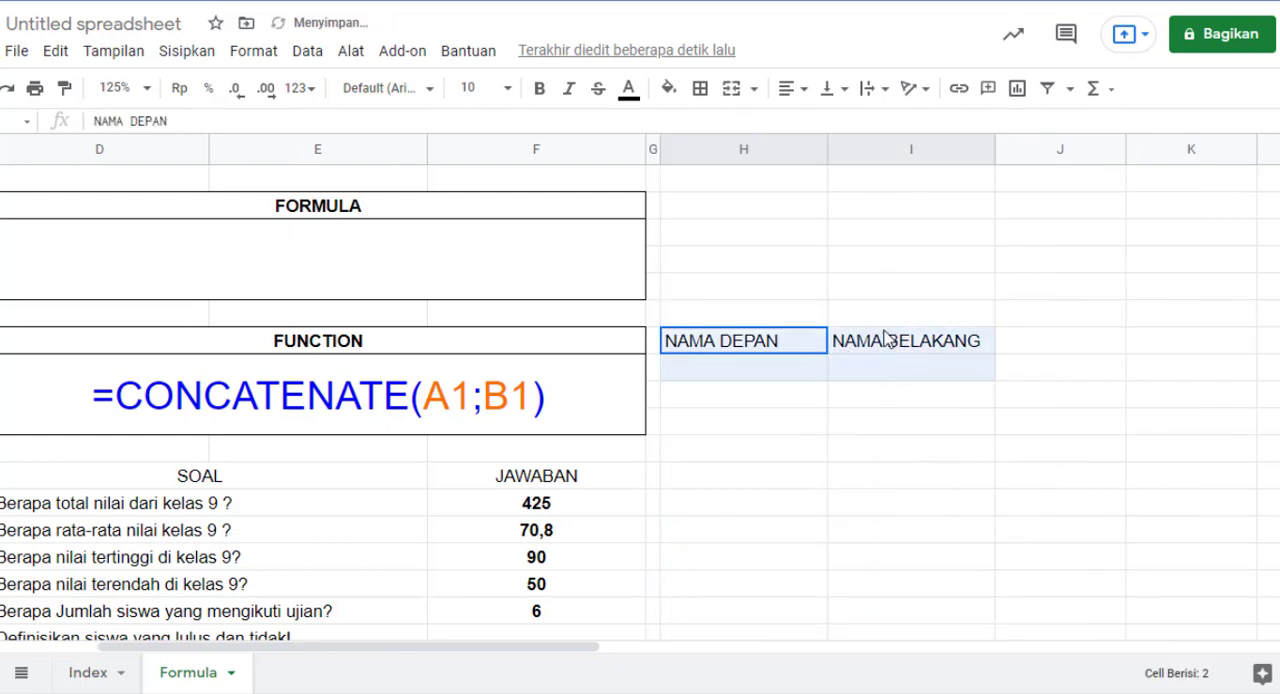
{"action": "left_click", "coordinate": [791, 90]}
{"action": "left_click", "coordinate": [814, 124]}
{"action": "left_click", "coordinate": [1017, 372]}
Step: Enter a sample first name in H8 under NAMA DEPAN and a sample last name in I8 under NAMA BELAKANG
{"action": "left_click_drag", "start_coordinate": [787, 390], "coordinate": [795, 365]}
{"action": "left_click", "coordinate": [790, 376]}
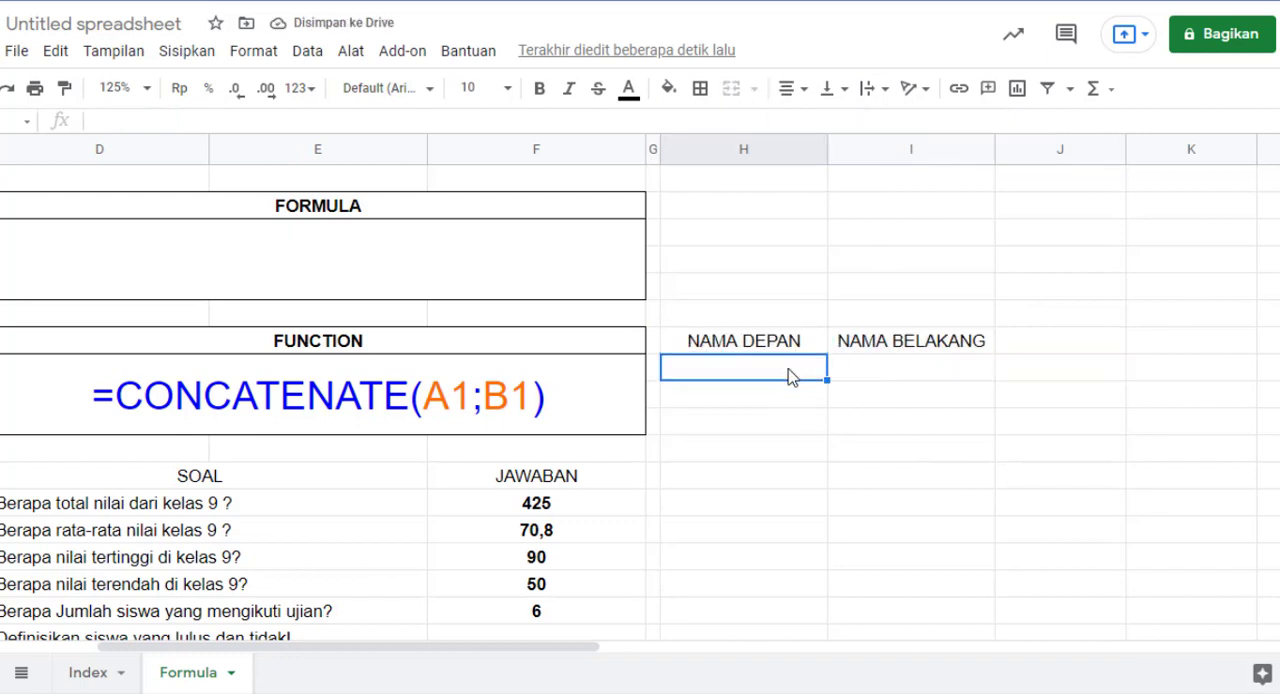
{"action": "type", "text": "Pieter"}
{"action": "key", "text": "Return"}
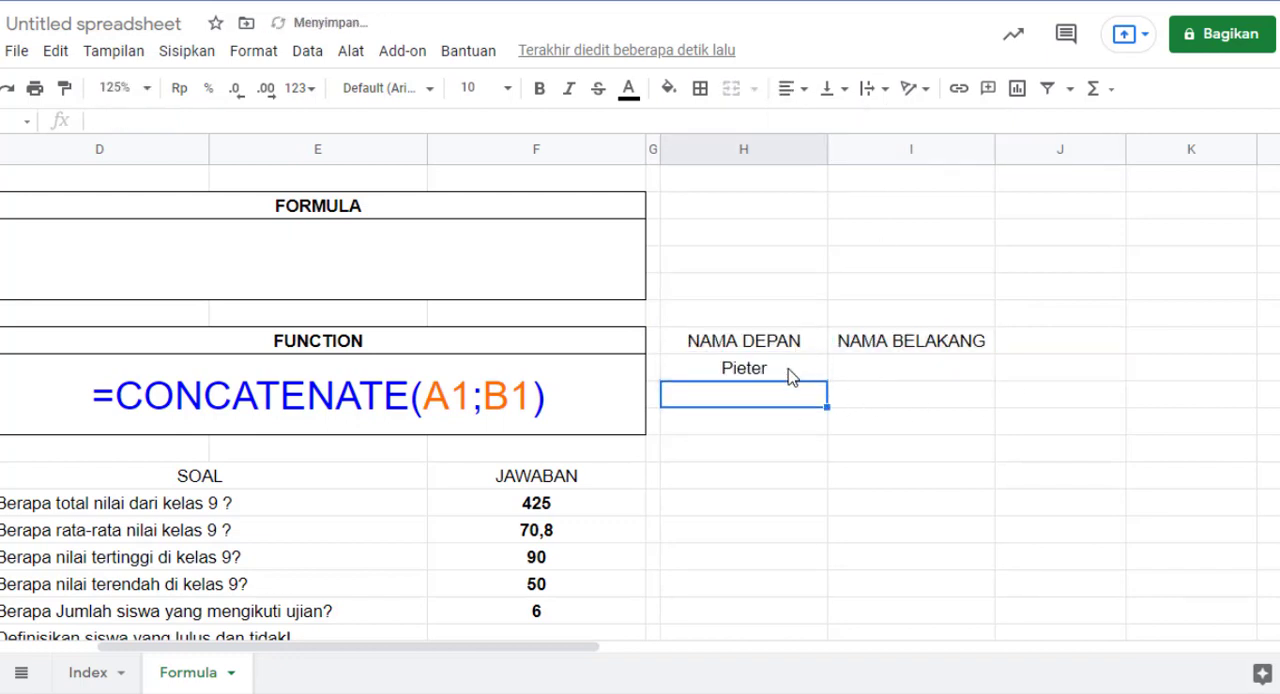
{"action": "key", "text": "Up"}
{"action": "key", "text": "Right"}
{"action": "type", "text": "Hera"}
{"action": "key", "text": "BackSpace"}
{"action": "type", "text": "mawan"}
{"action": "key", "text": "Return"}
Step: Begin a CONCATENATE formula in J8, beside the last name
{"action": "key", "text": "Up"}
{"action": "key", "text": "Right"}
{"action": "key", "text": "Right"}
{"action": "key", "text": "Left"}
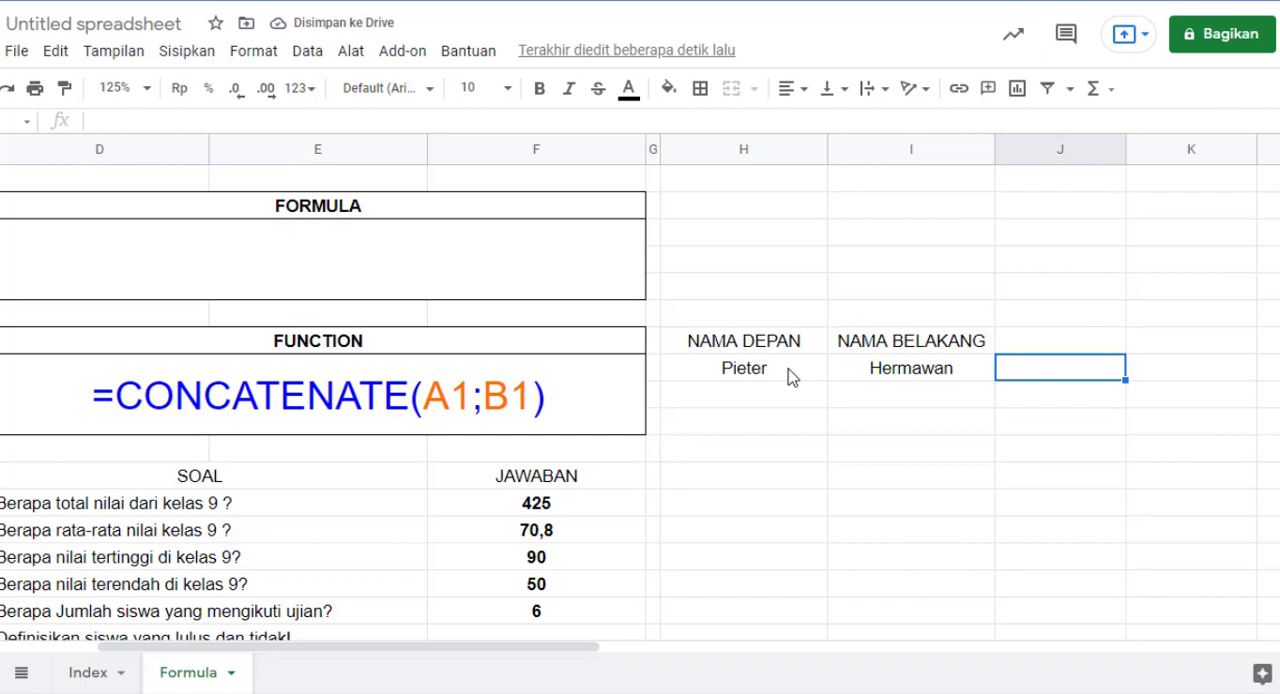
{"action": "type", "text": "=CON"}
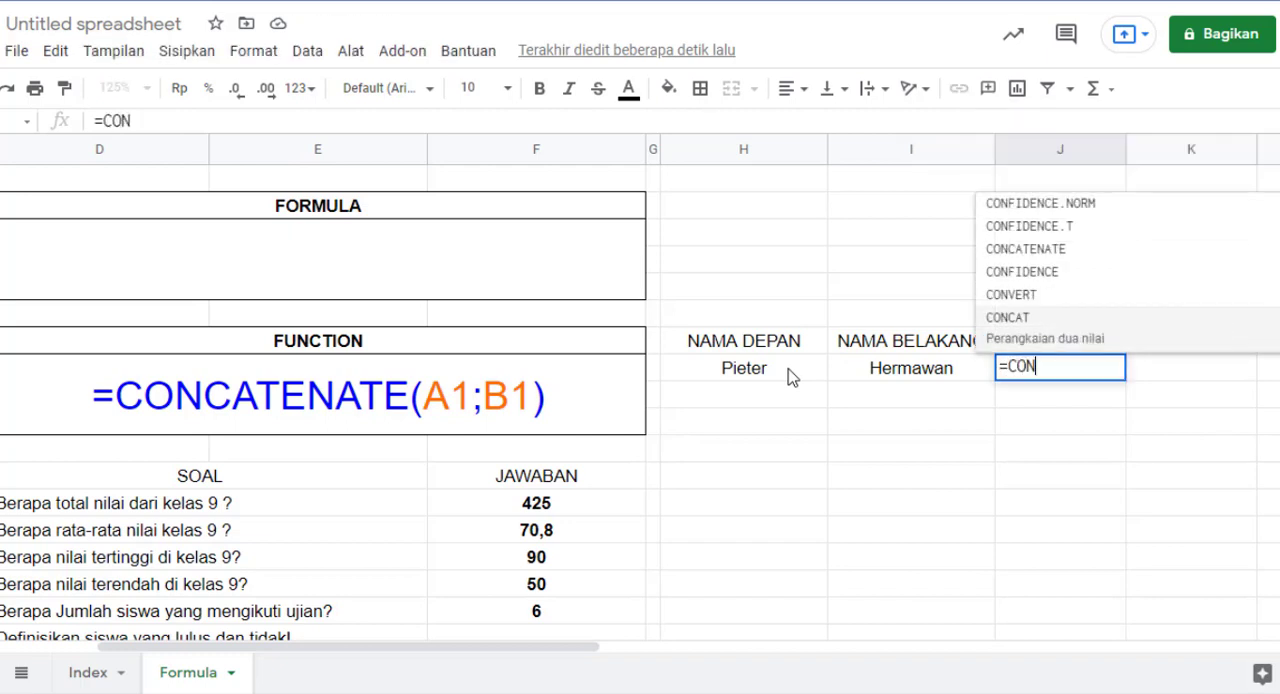
{"action": "key", "text": "Up"}
{"action": "key", "text": "Up"}
{"action": "key", "text": "Up"}
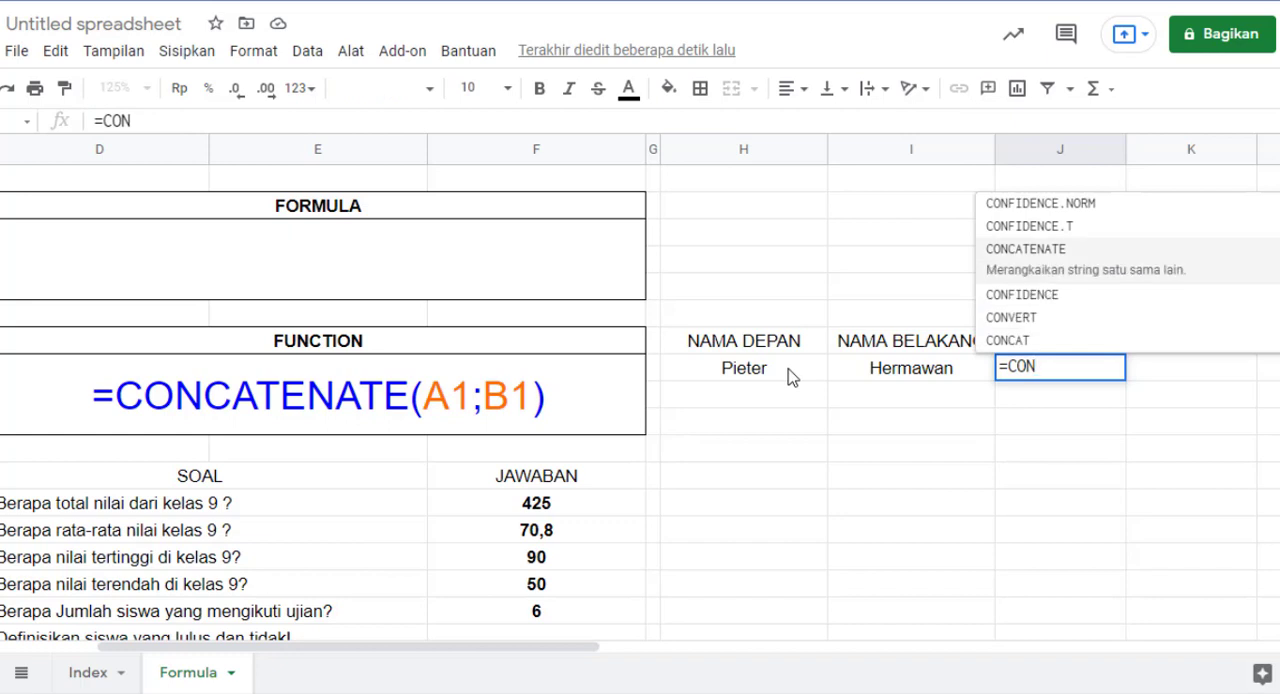
{"action": "key", "text": "Down"}
{"action": "key", "text": "Down"}
{"action": "key", "text": "Down"}
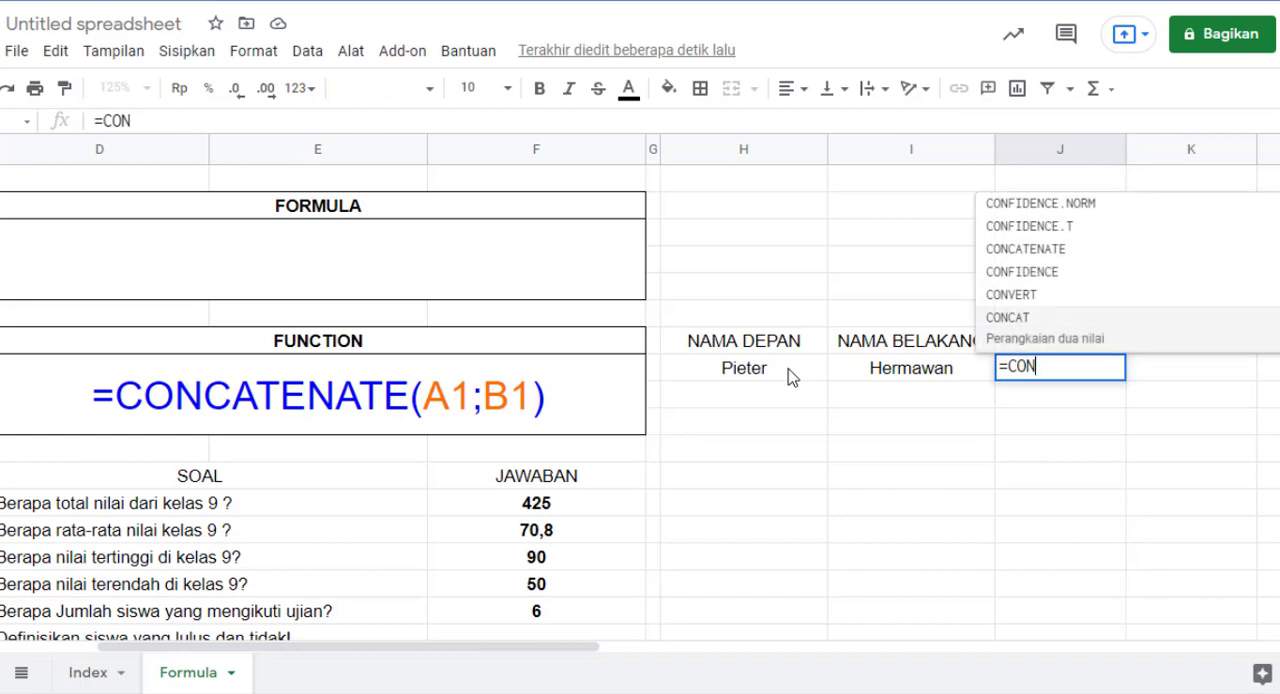
{"action": "key", "text": "Up"}
{"action": "key", "text": "Up"}
{"action": "key", "text": "Up"}
{"action": "key", "text": "Tab"}
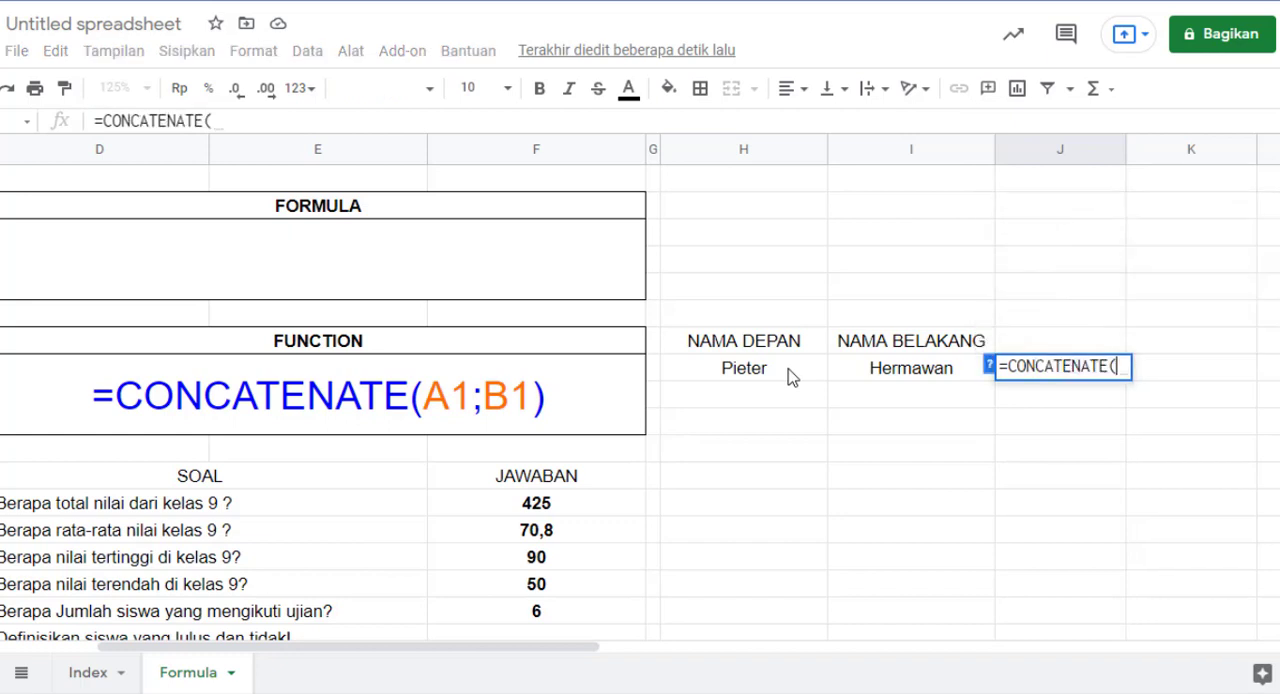
Step: Complete the CONCATENATE formula in J8 with the range H8:I8 as its argument, and enter it
{"action": "left_click", "coordinate": [735, 378]}
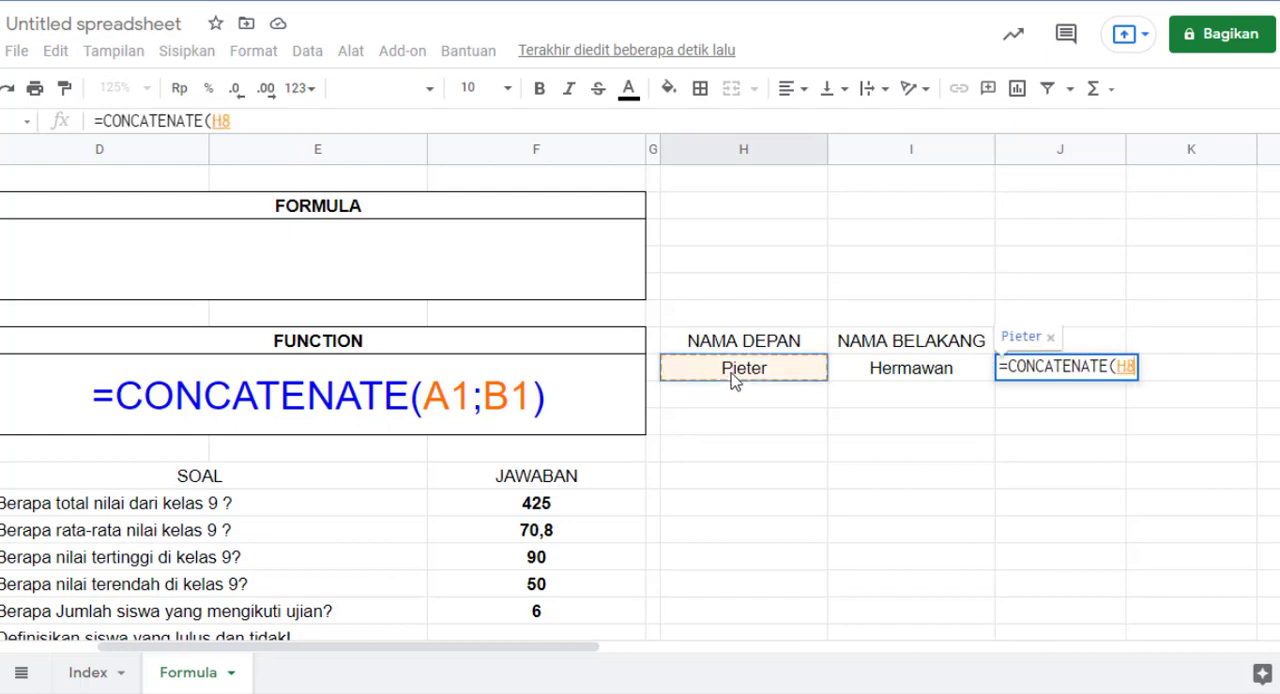
{"action": "left_click_drag", "start_coordinate": [735, 380], "coordinate": [910, 368]}
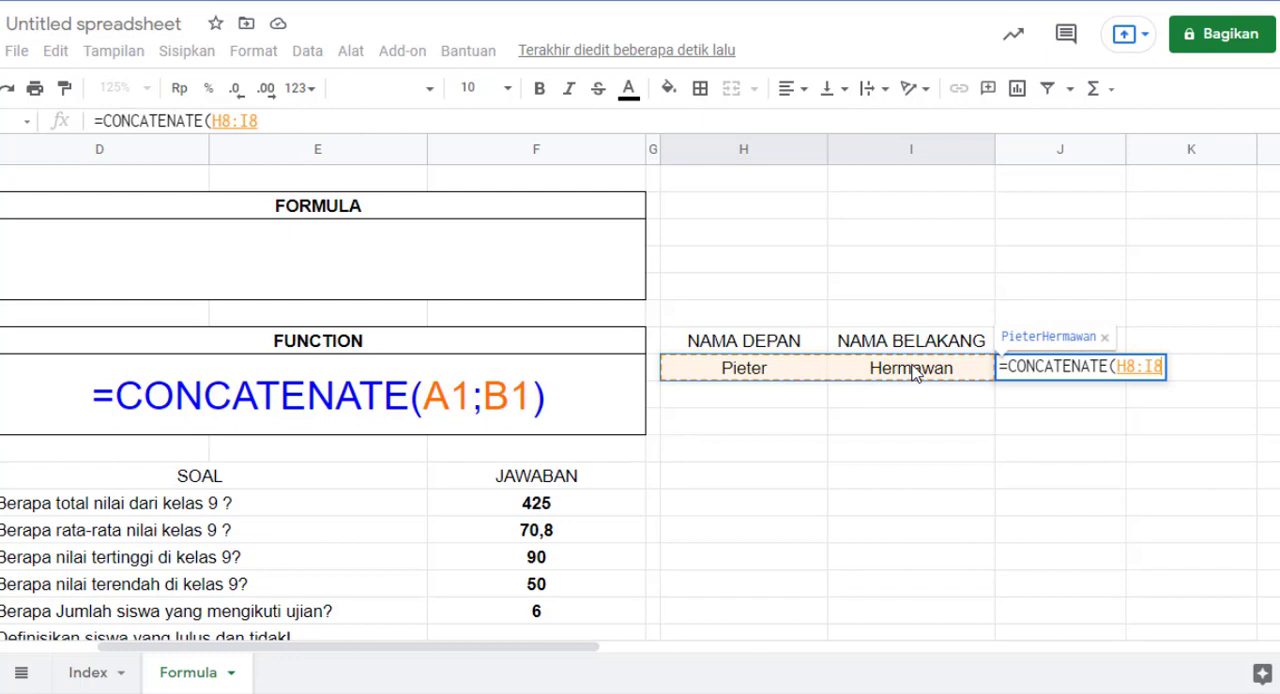
{"action": "type", "text": ")"}
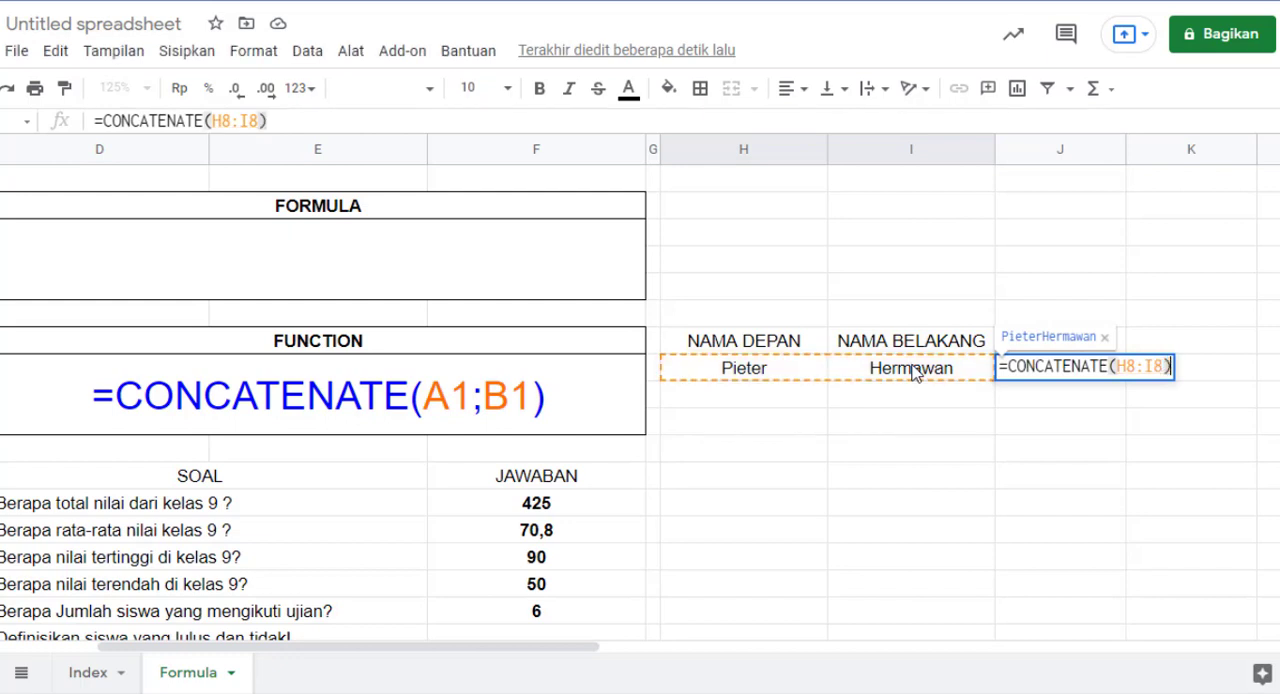
{"action": "key", "text": "Return"}
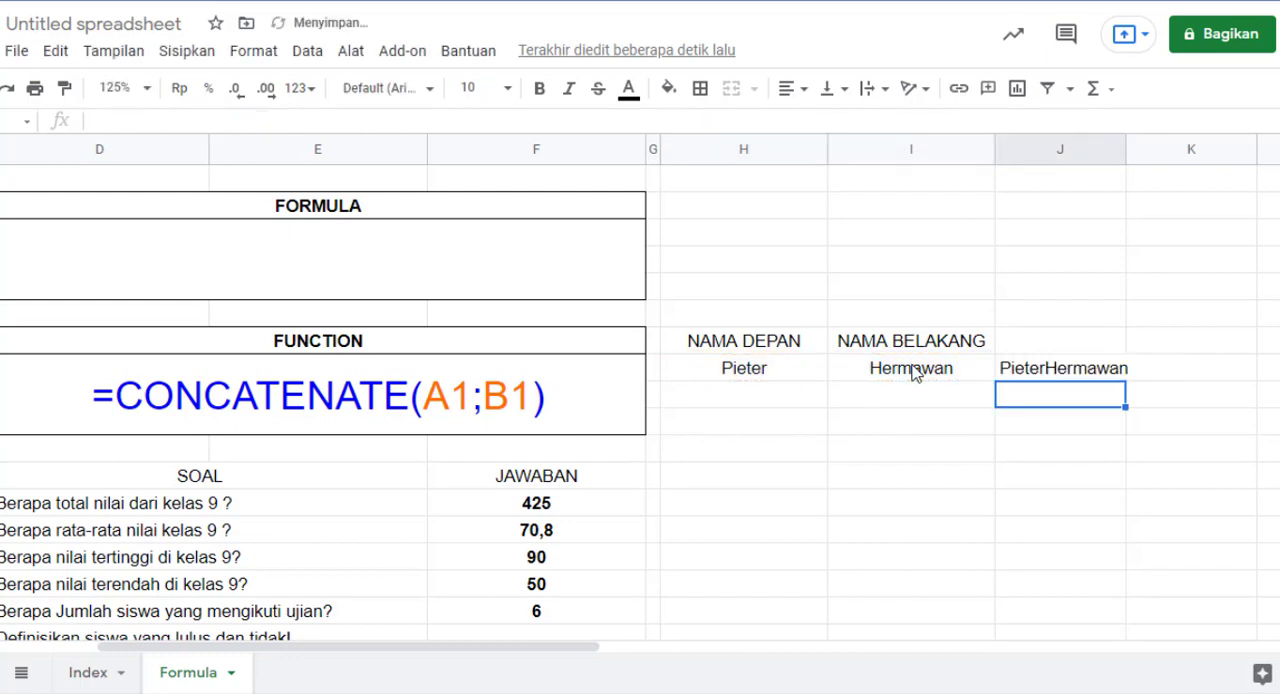
{"action": "key", "text": "Up"}
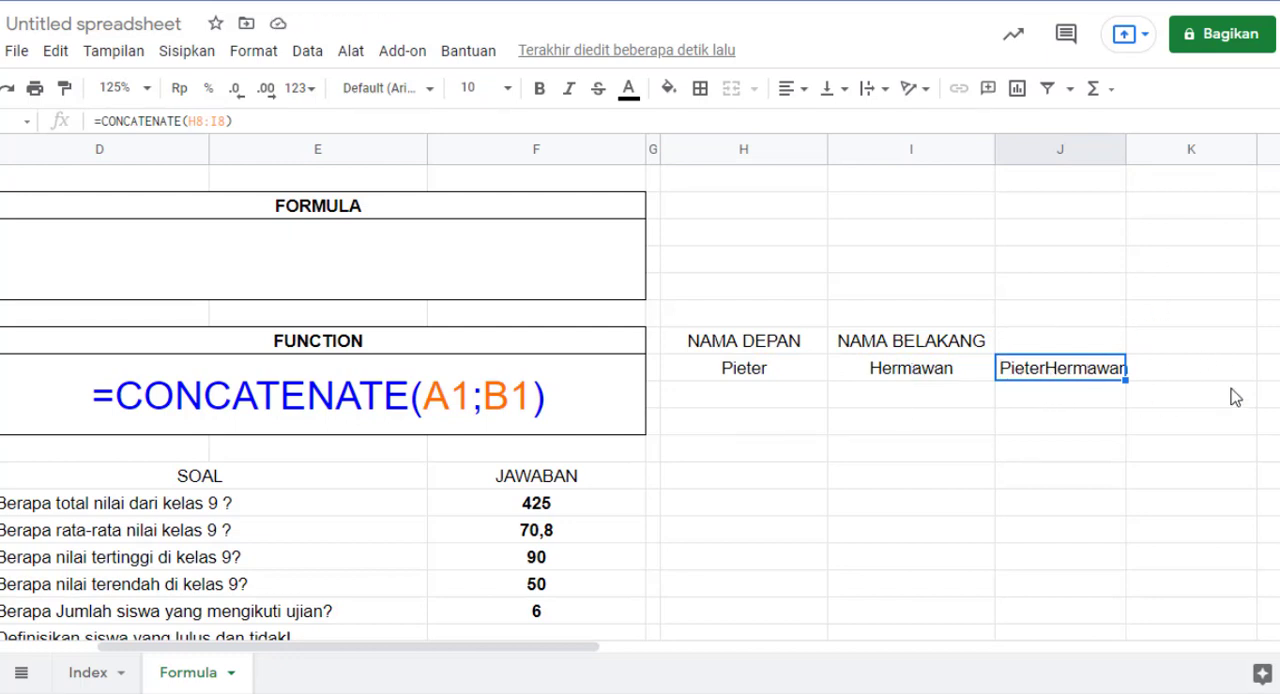
Step: Begin a second CONCATENATE formula in J9 with the first-name cell H8 as its first argument
{"action": "left_click", "coordinate": [1046, 396]}
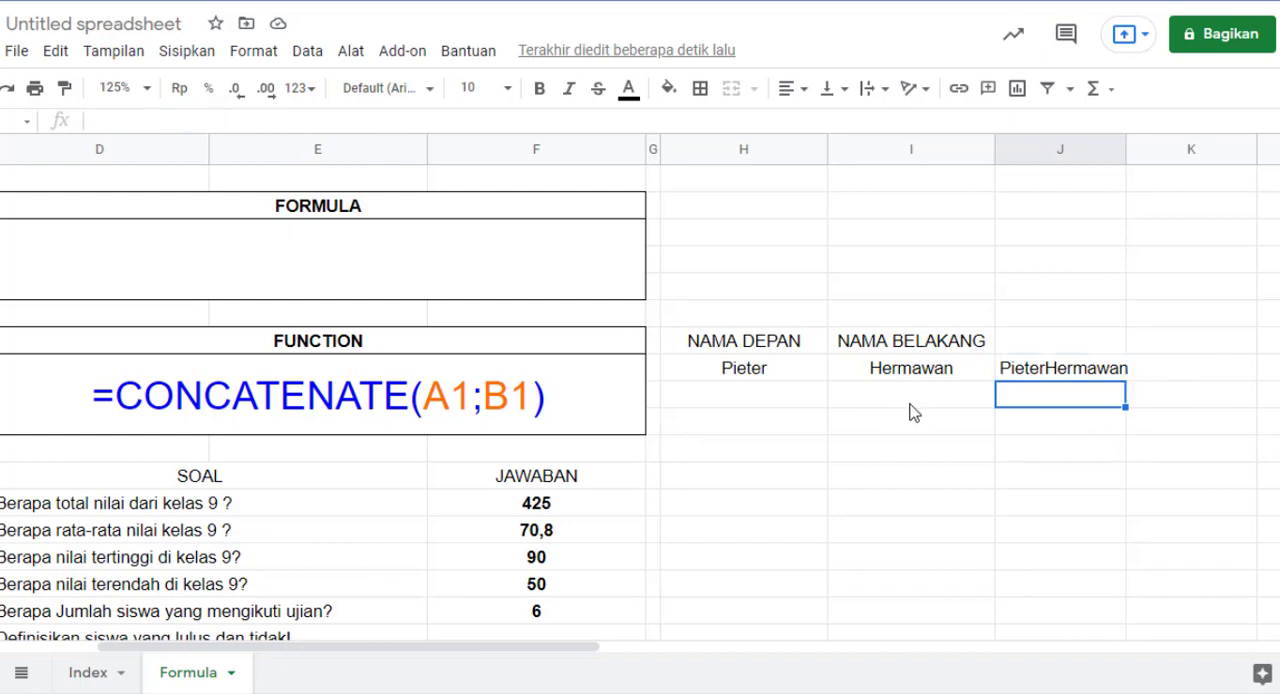
{"action": "type", "text": "=CON"}
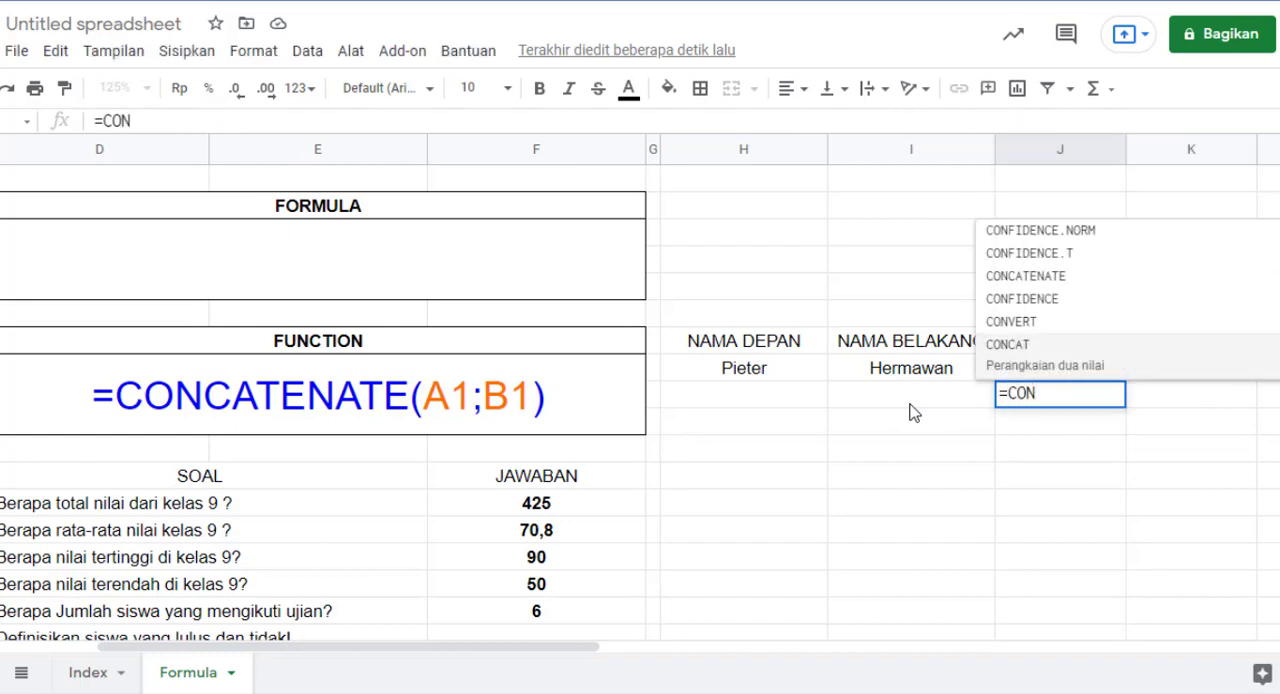
{"action": "key", "text": "Up"}
{"action": "key", "text": "Up"}
{"action": "key", "text": "Up"}
{"action": "key", "text": "Tab"}
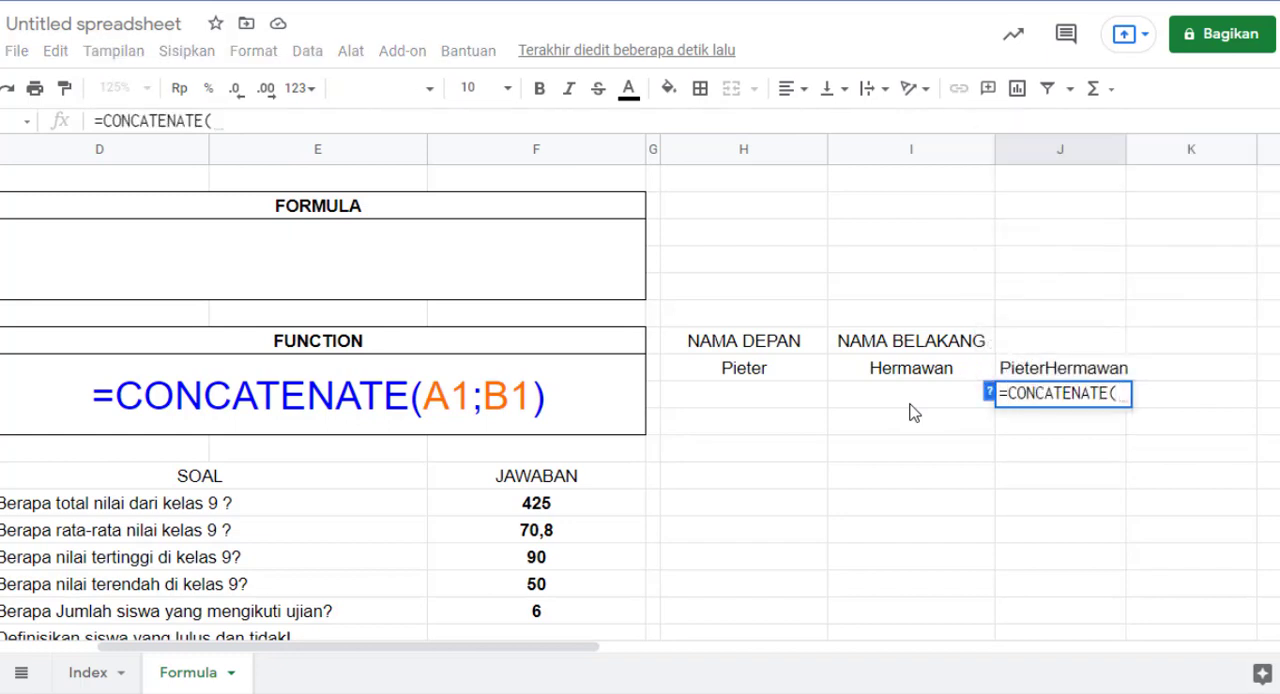
{"action": "left_click", "coordinate": [770, 370]}
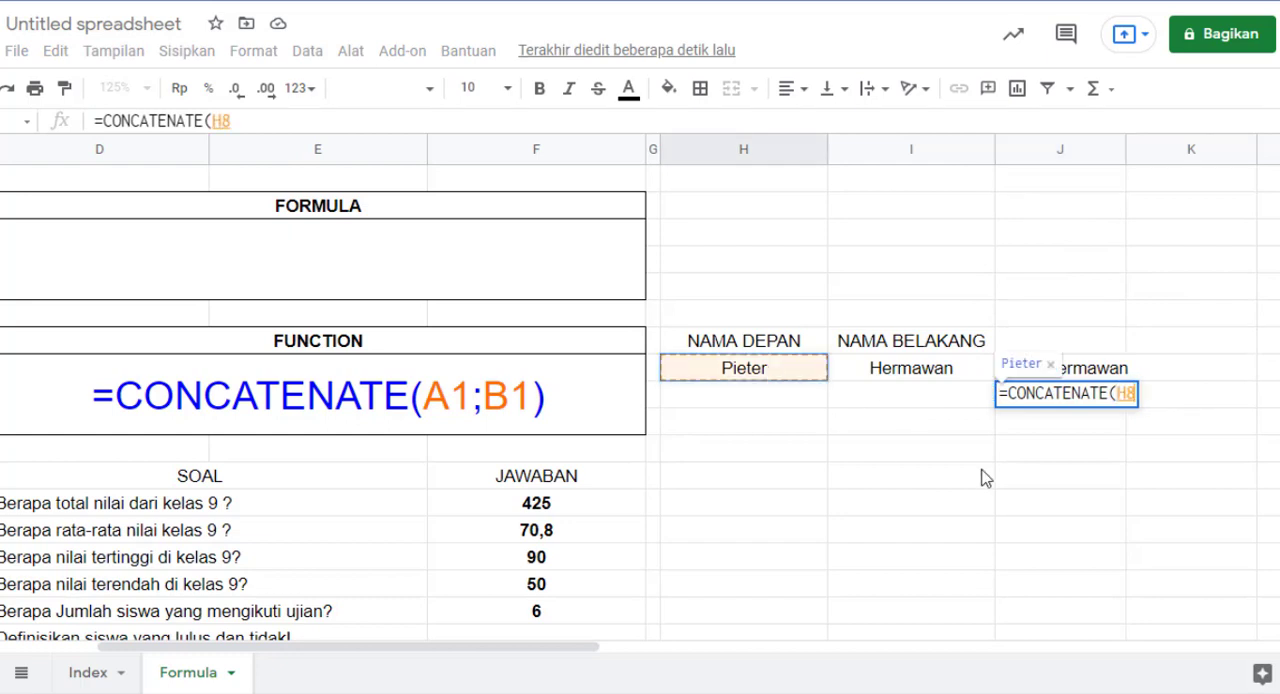
Step: Complete the CONCATENATE formula in J9 with a quoted space " " and cell I8, separated by semicolons, and enter it
{"action": "type", "text": ";"}
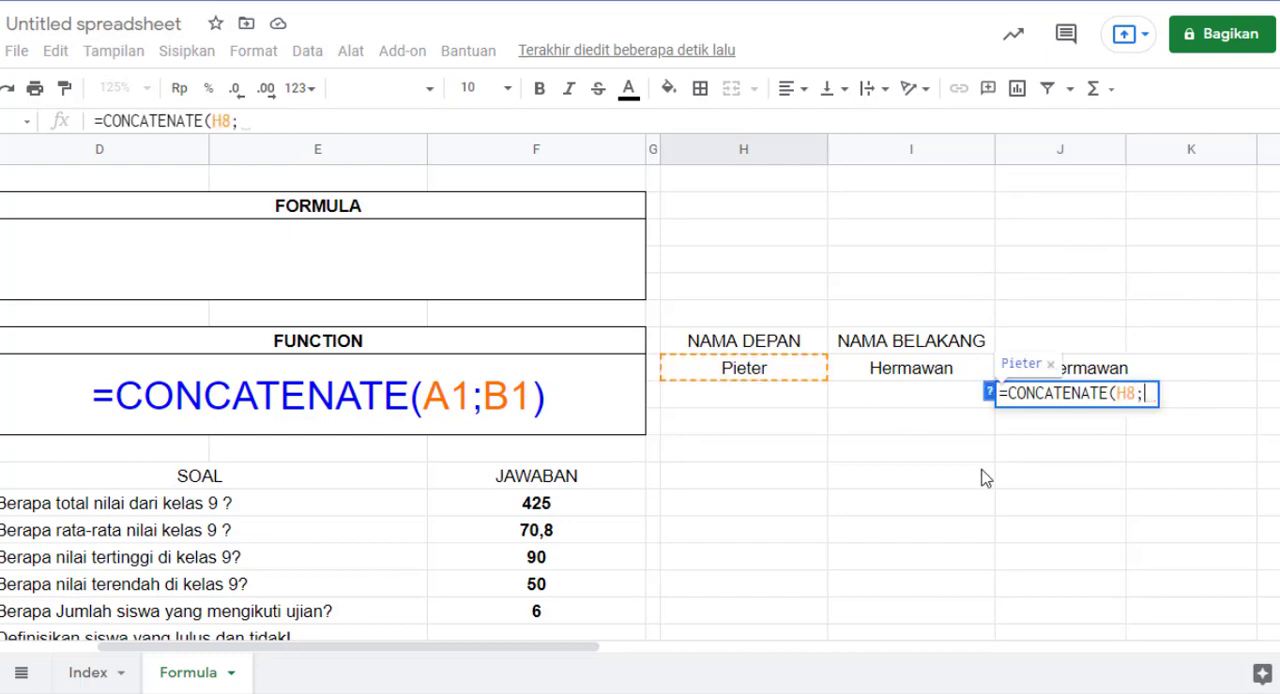
{"action": "type", "text": "\" "}
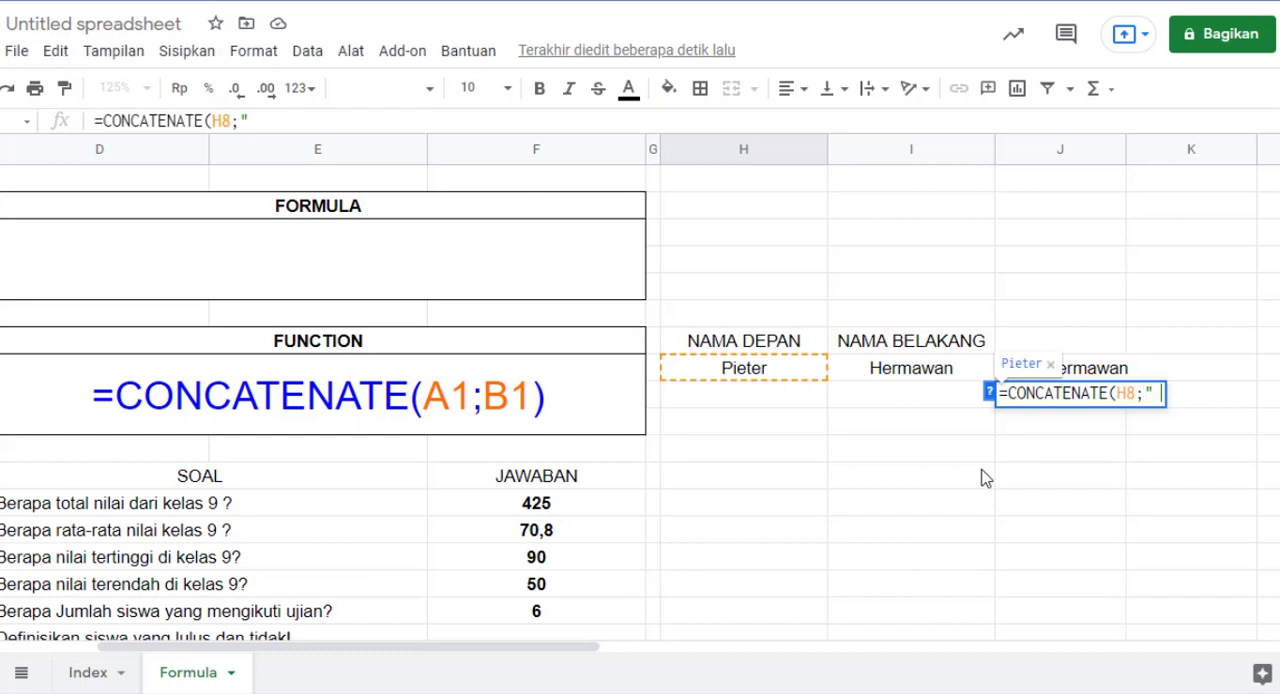
{"action": "type", "text": "\";"}
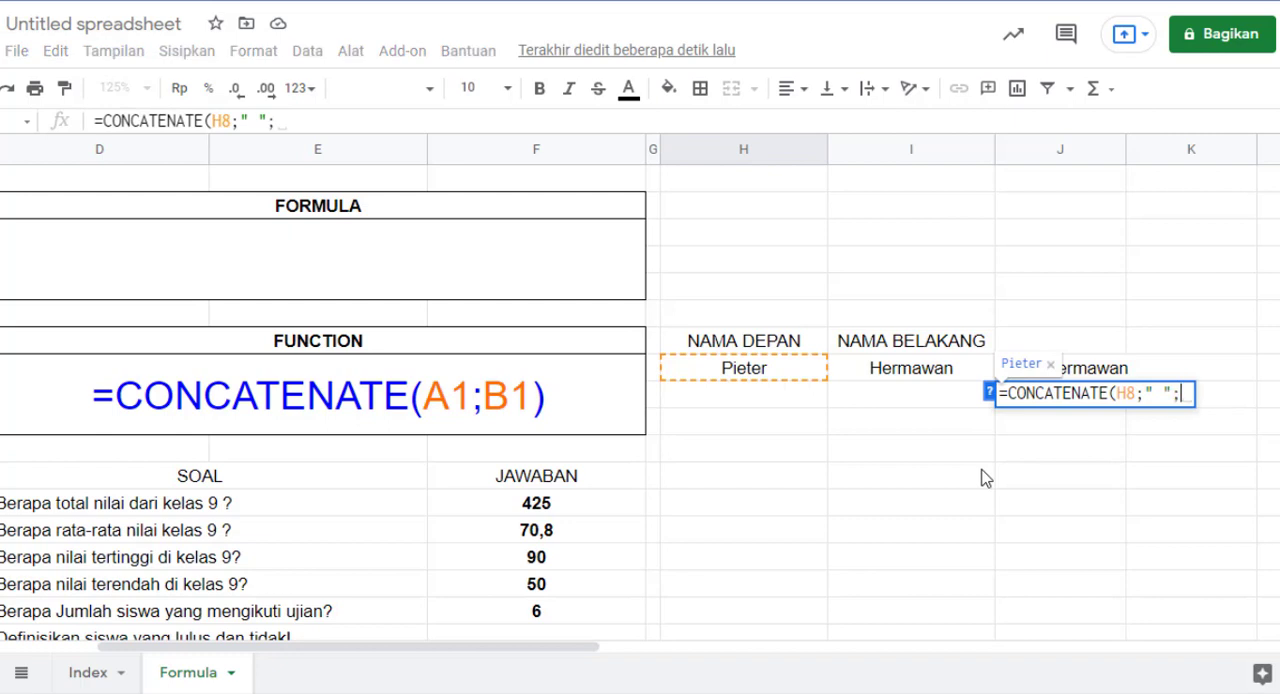
{"action": "left_click", "coordinate": [920, 372]}
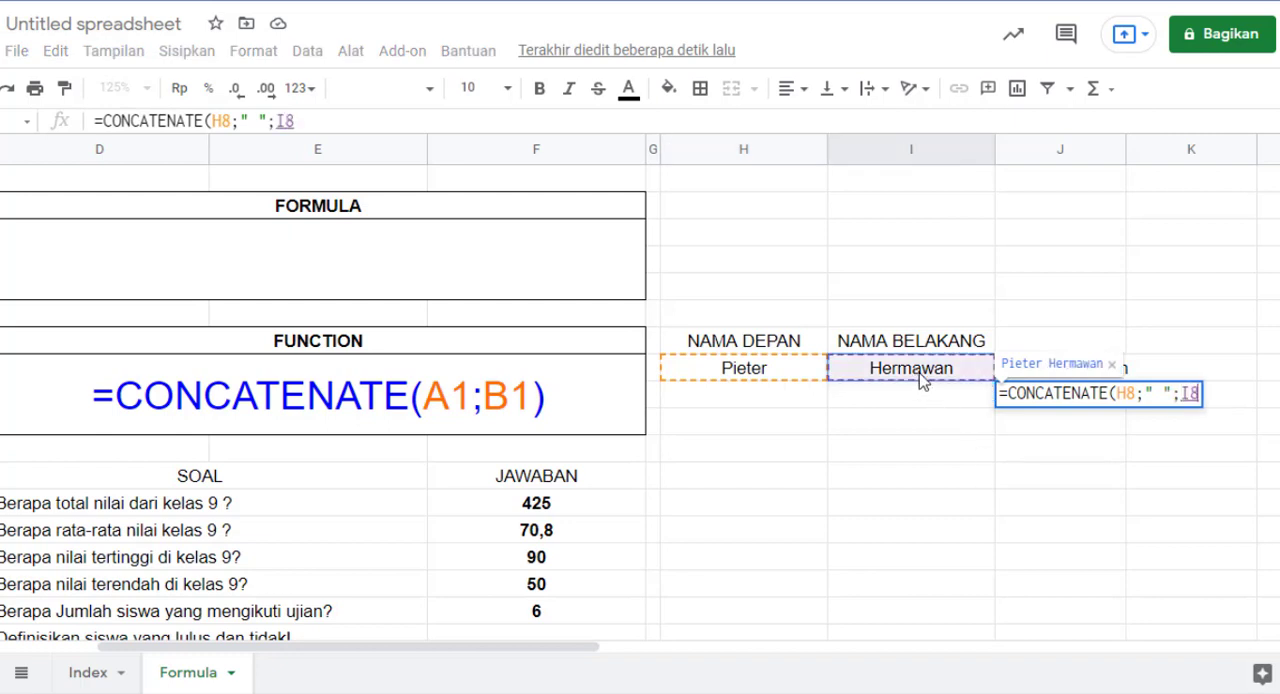
{"action": "type", "text": ")"}
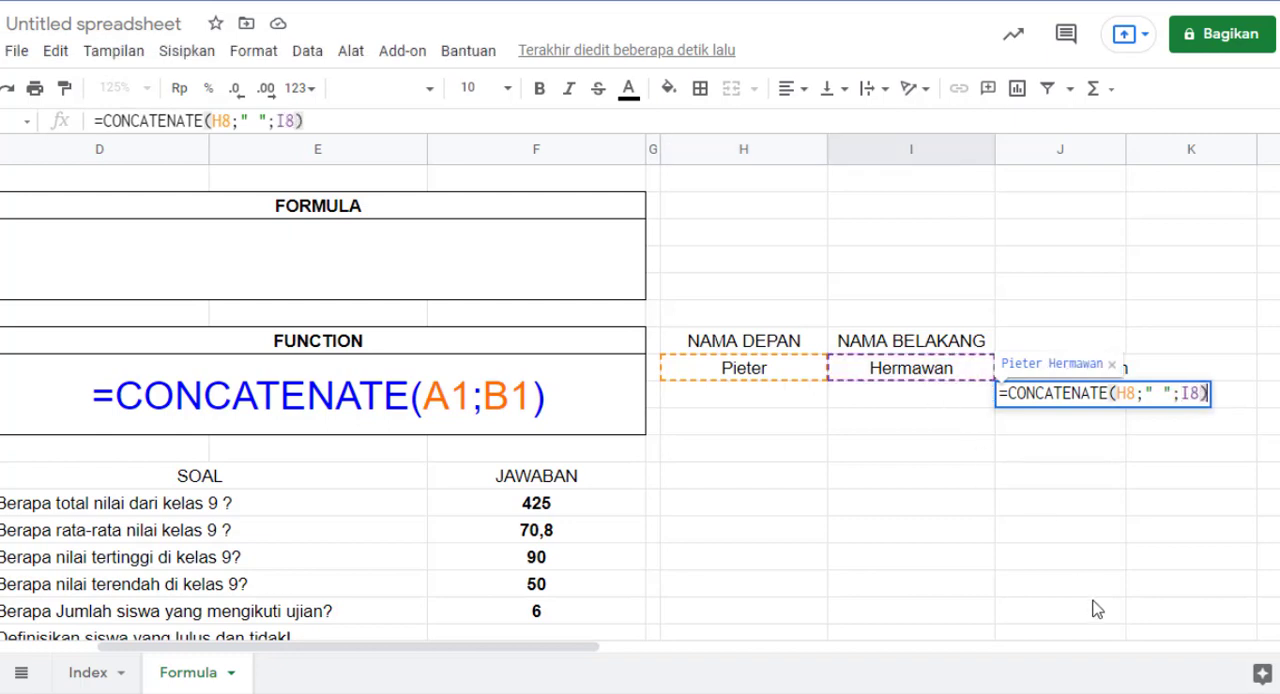
{"action": "key", "text": "Return"}
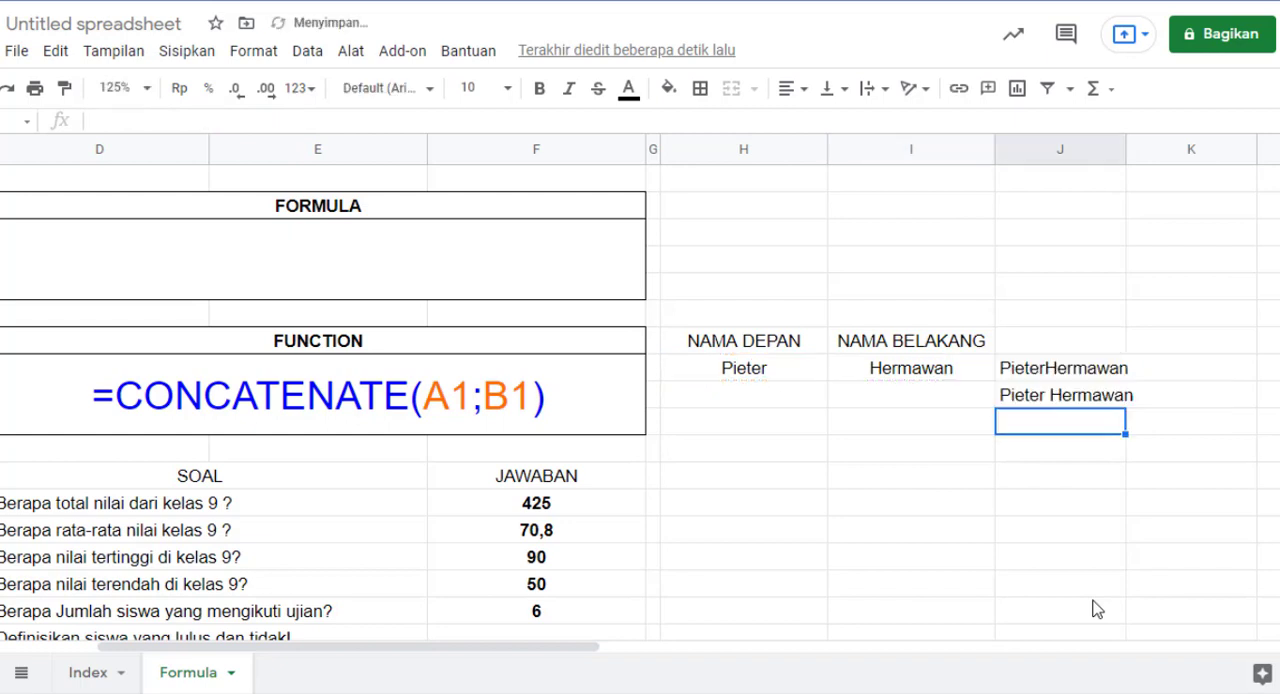